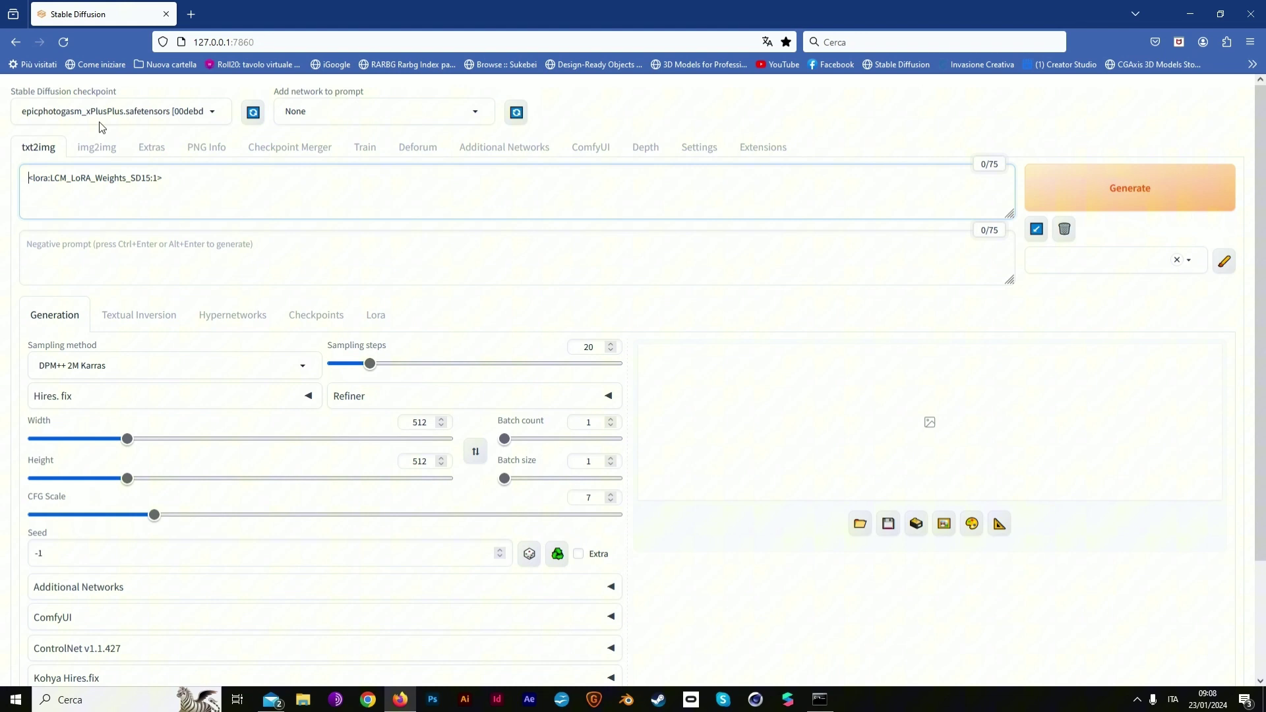
Enter 'beautiful 25 years old woman, smiling, wearing jeans and t-shirt' before the LoRA tag.
text(beau)
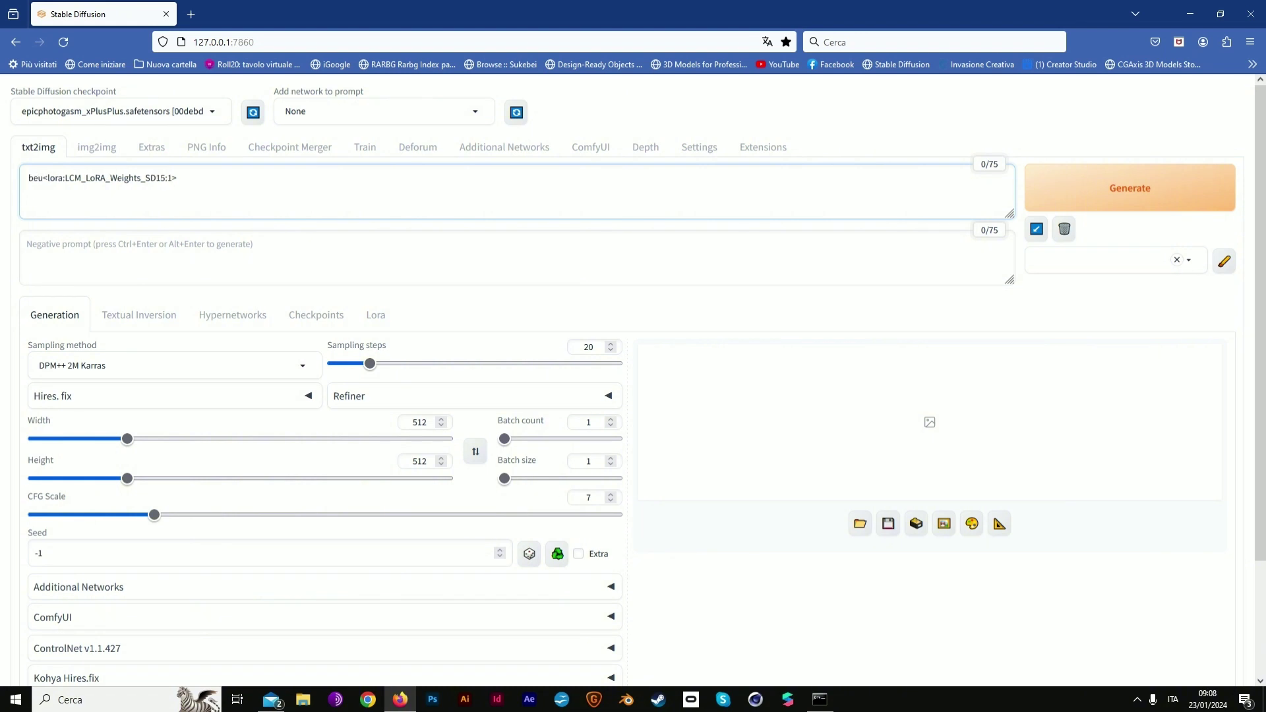
text(tiful 25 )
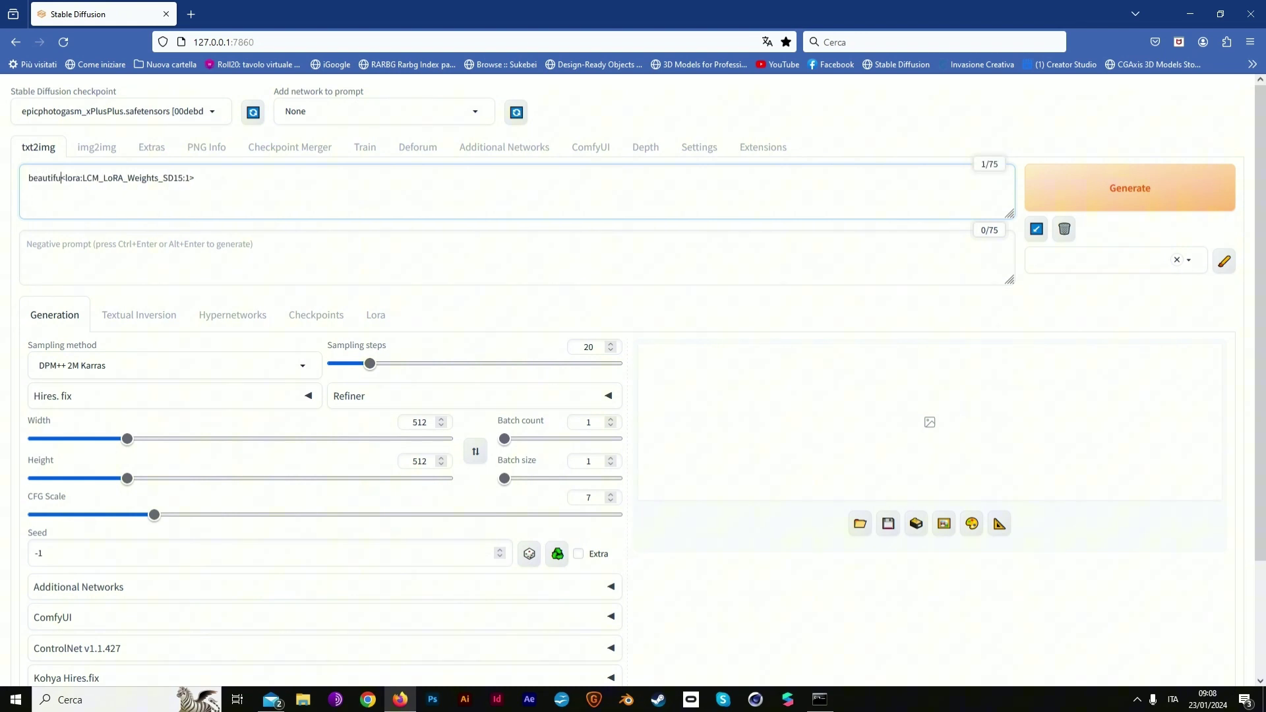
text(years old)
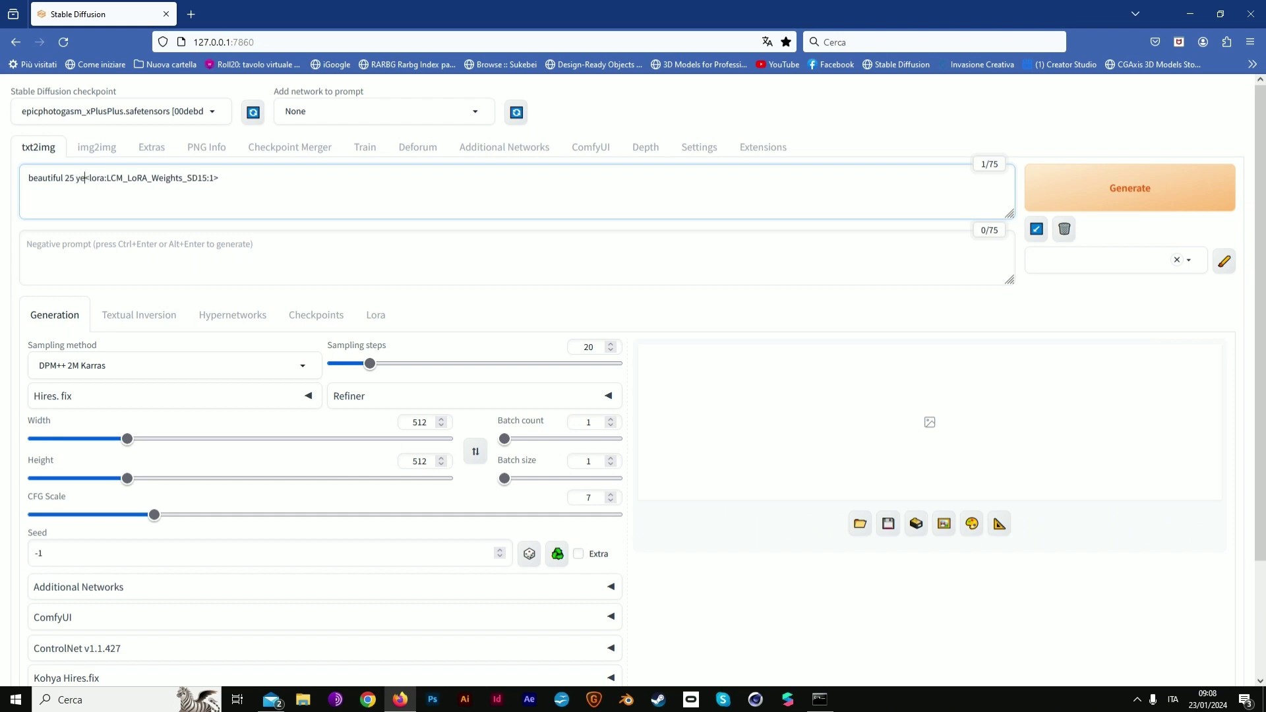
text( woman)
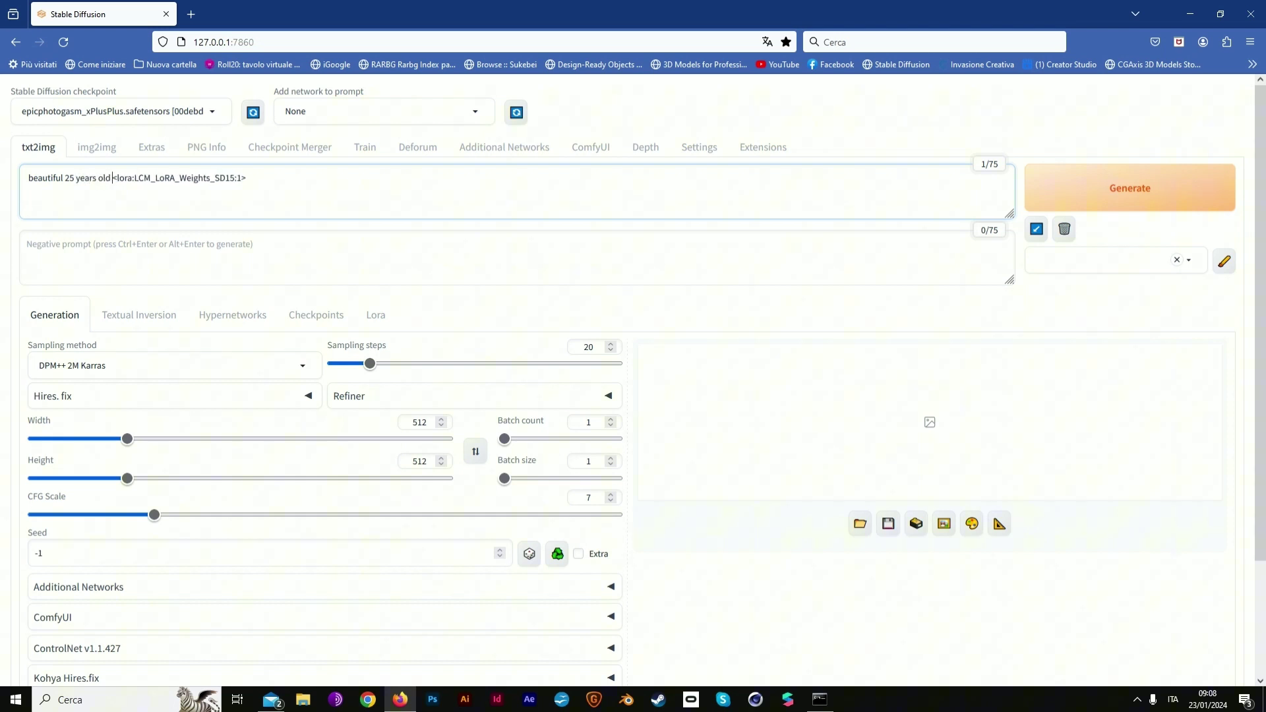
text(, )
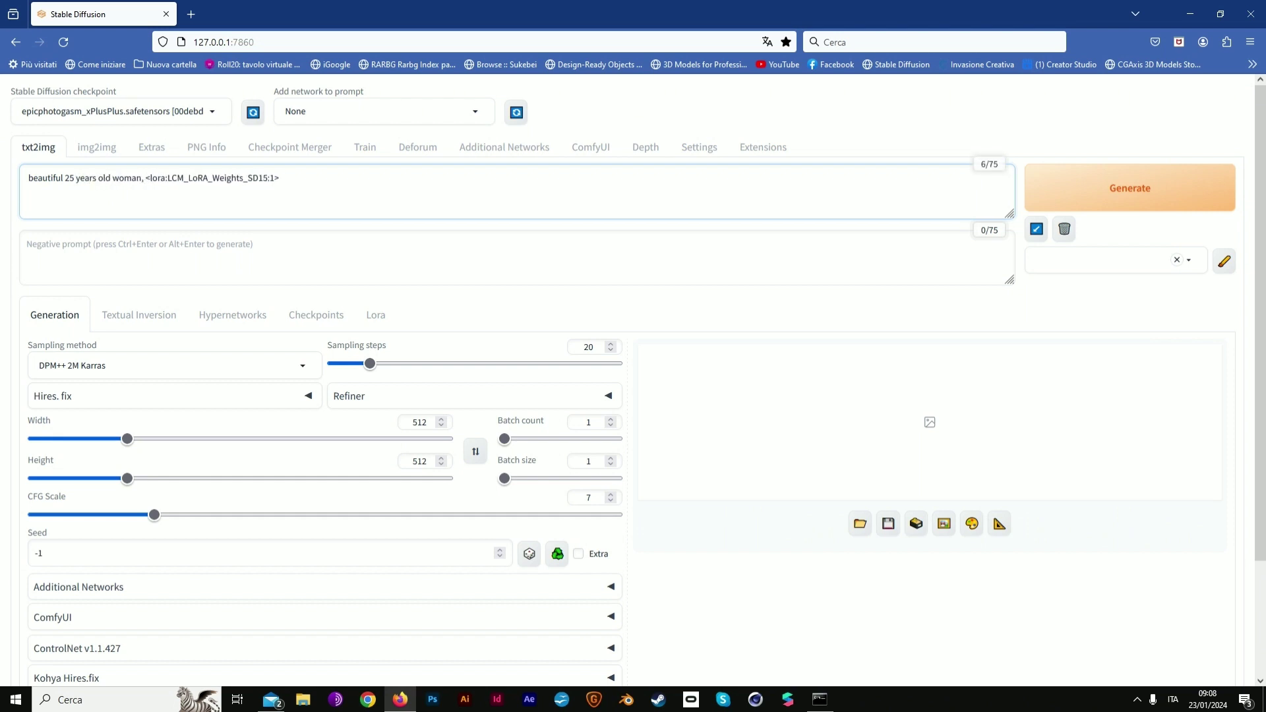
text(smi)
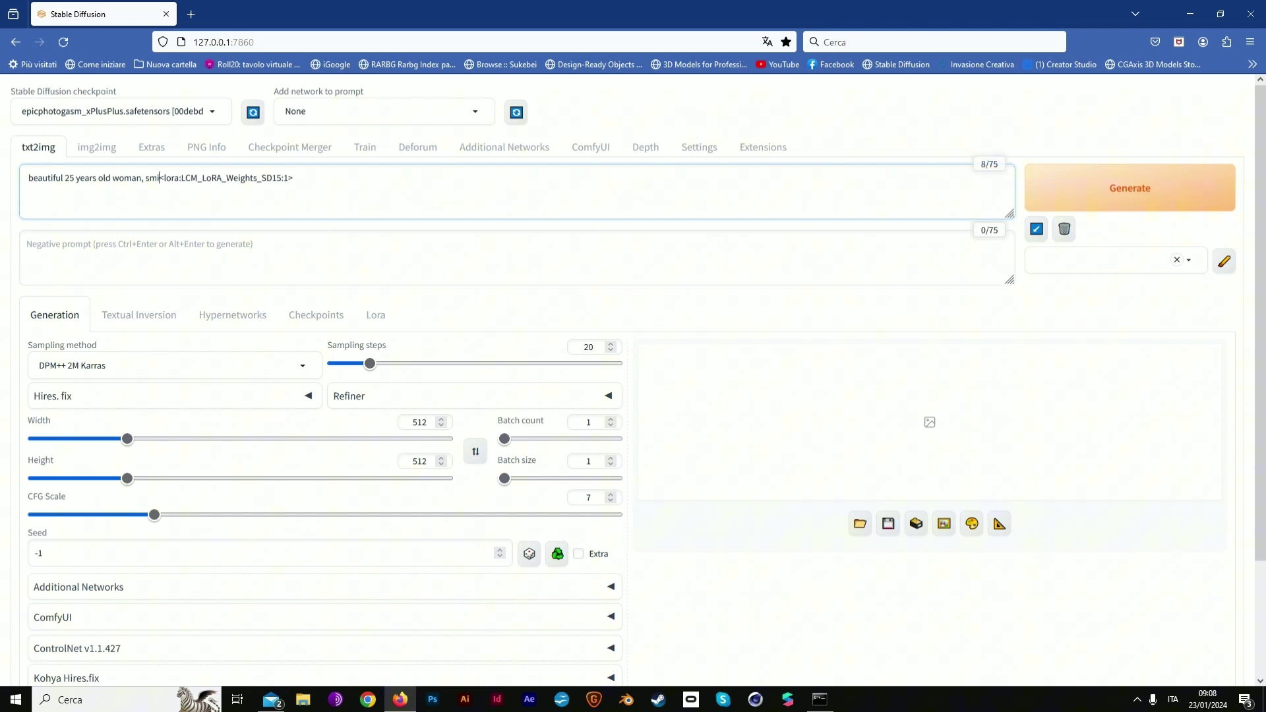
text(ling)
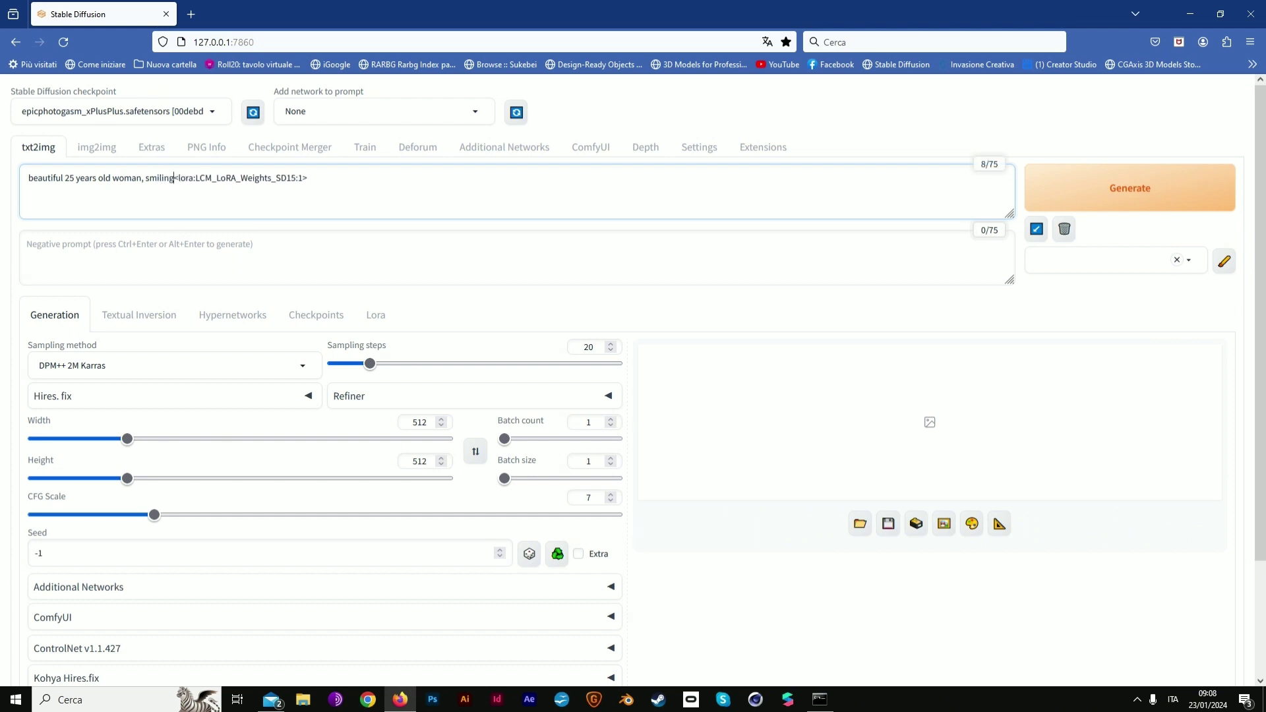
text(, wearing )
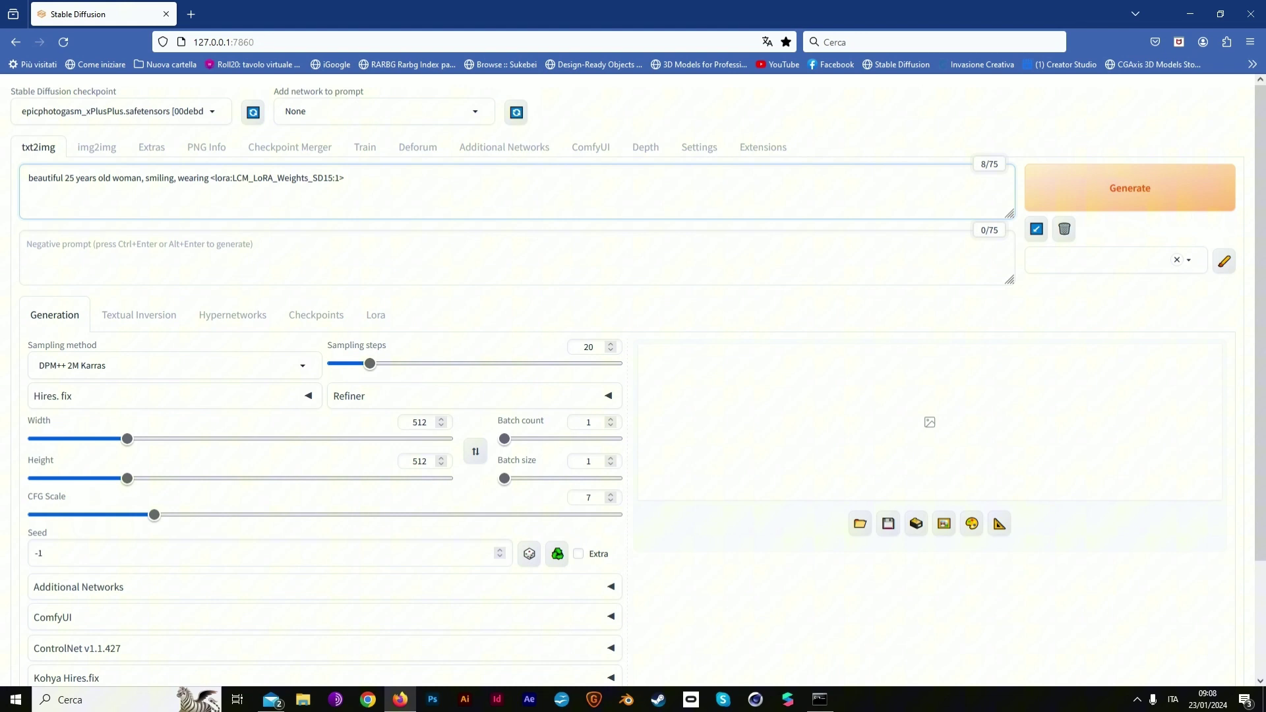
text(jeans and )
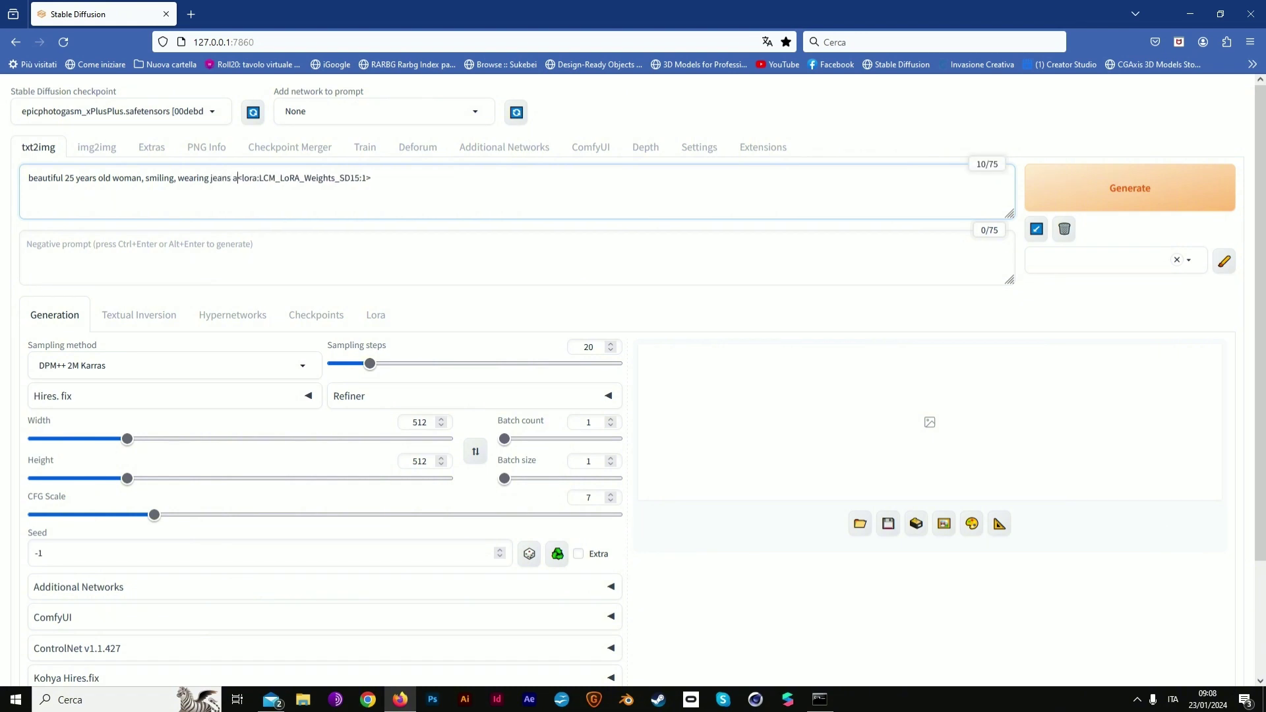
text(t-h)
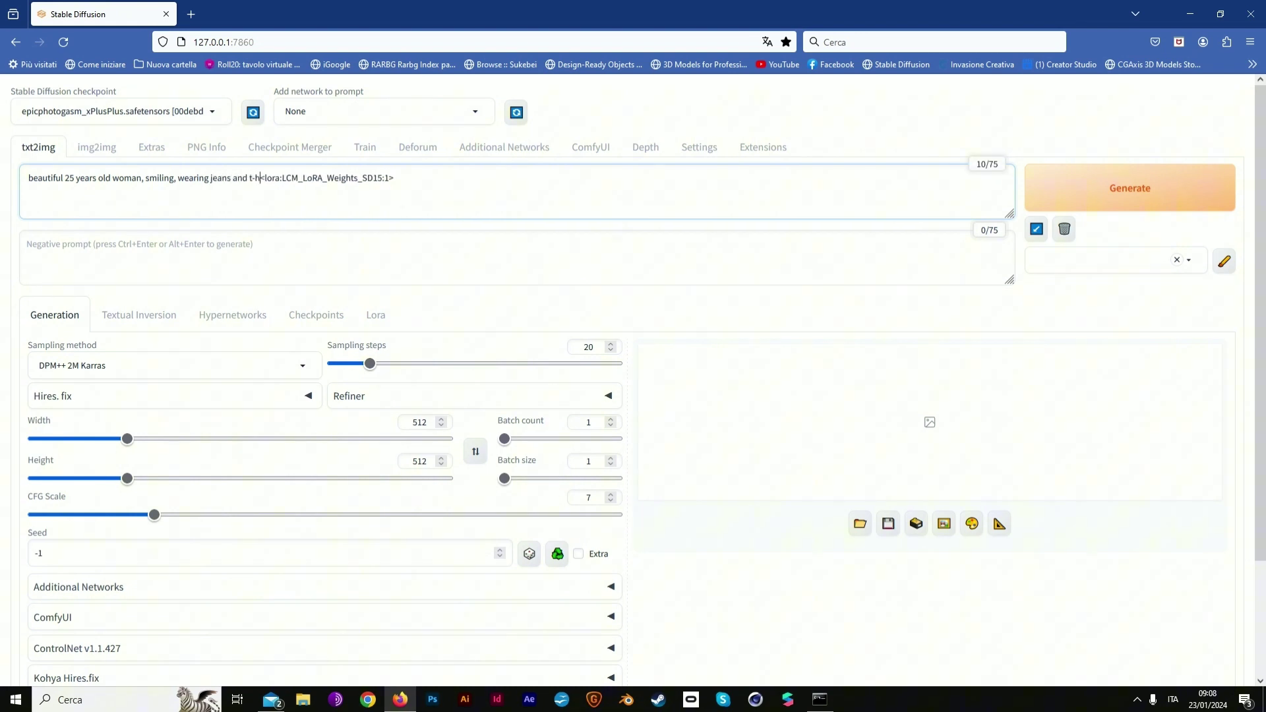
key(BackSpace)
text(shir)
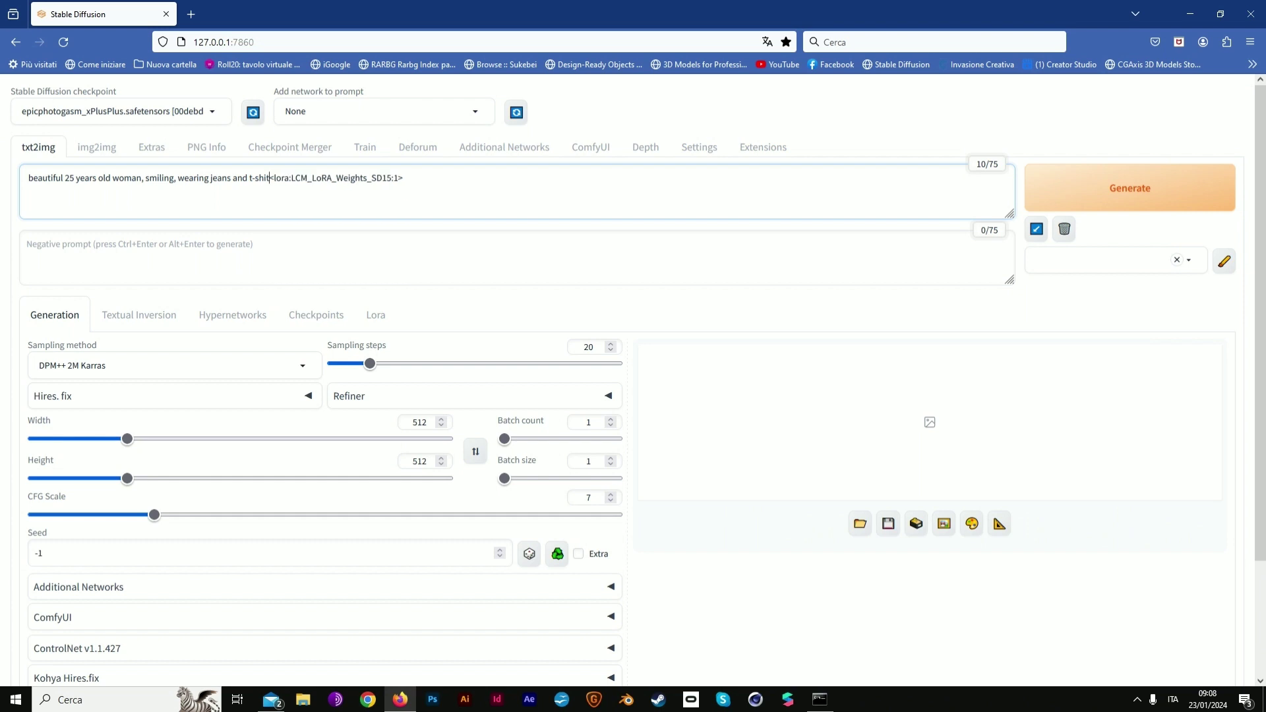
text(t)
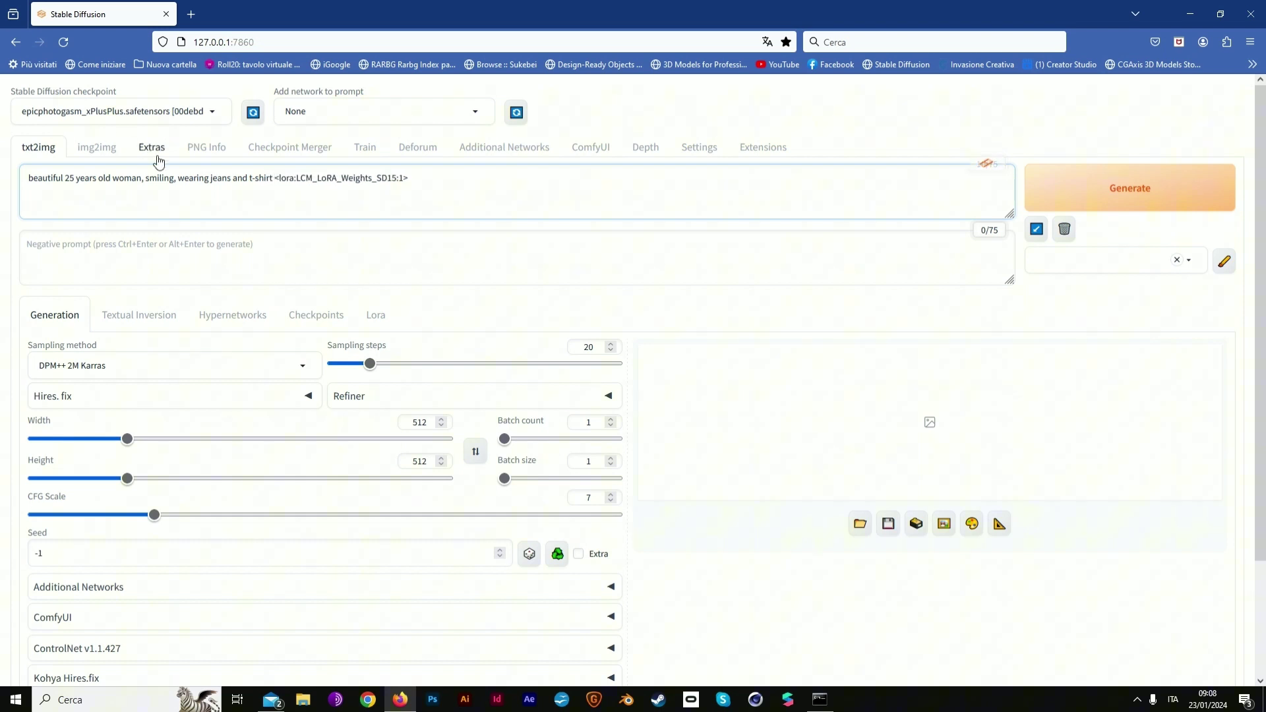
Start the negative prompt with 'bad anatomy, n'.
click(169, 267)
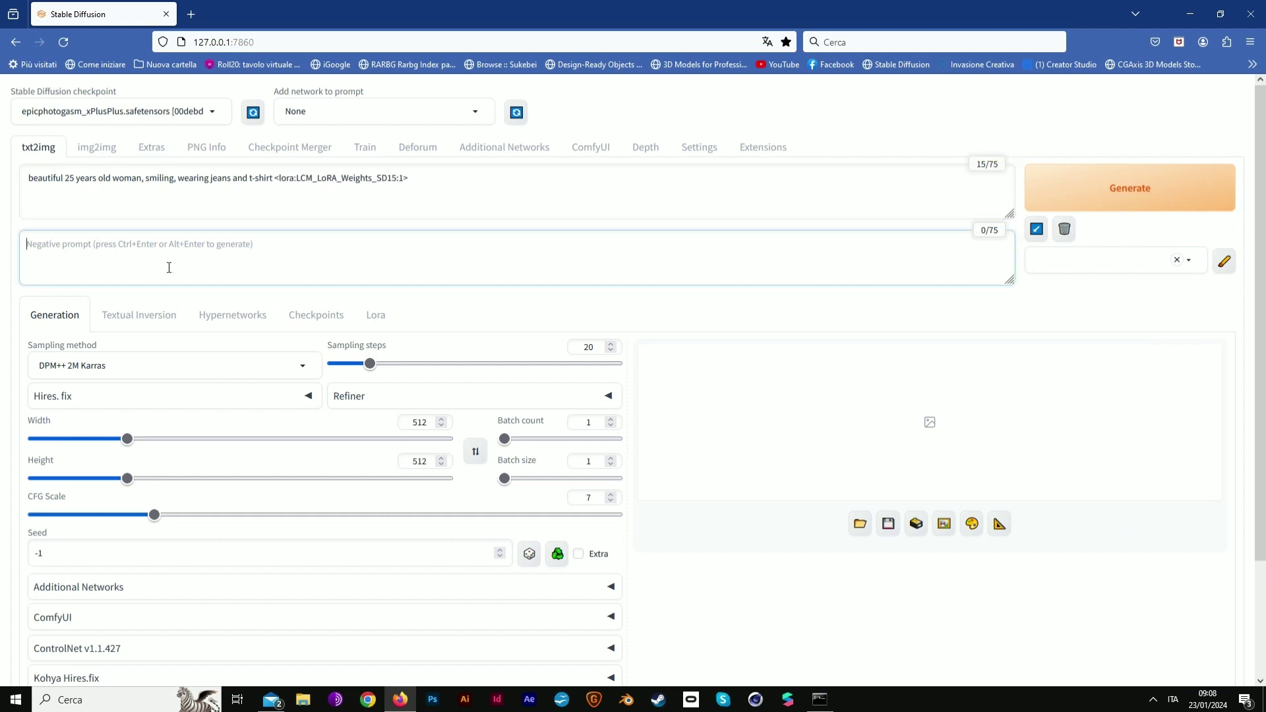
text(bad anatomy,)
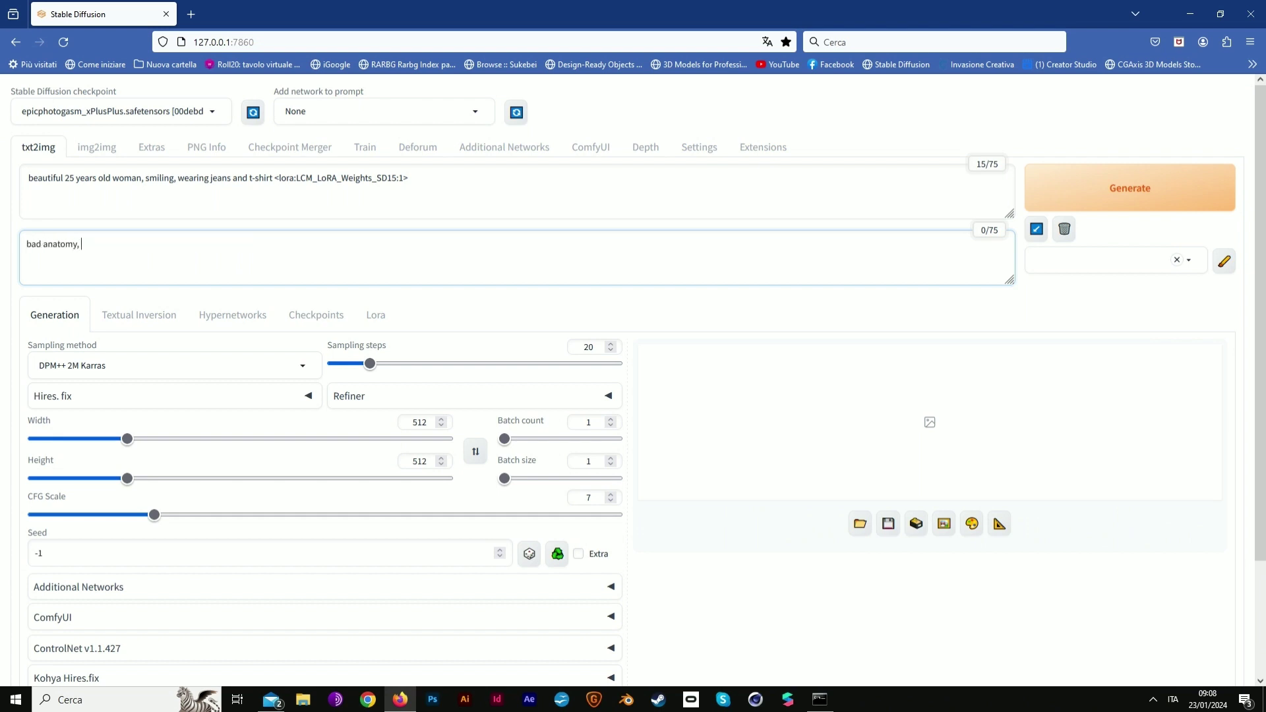
text( nsfw, bad hands)
Switch the sampler to DPM++ SDE Karras with 5 sampling steps and CFG scale 2.
click(185, 373)
click(90, 398)
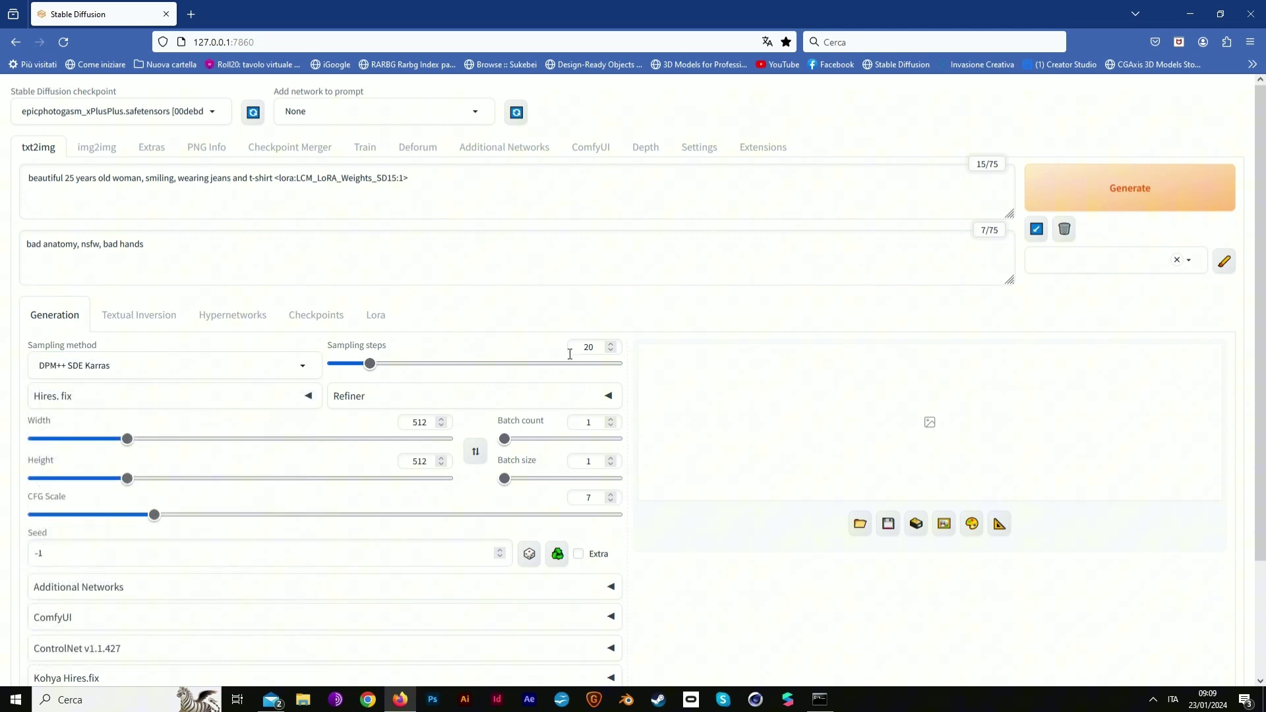
drag(599, 345, 499, 351)
text(5)
drag(597, 497, 572, 497)
text(2)
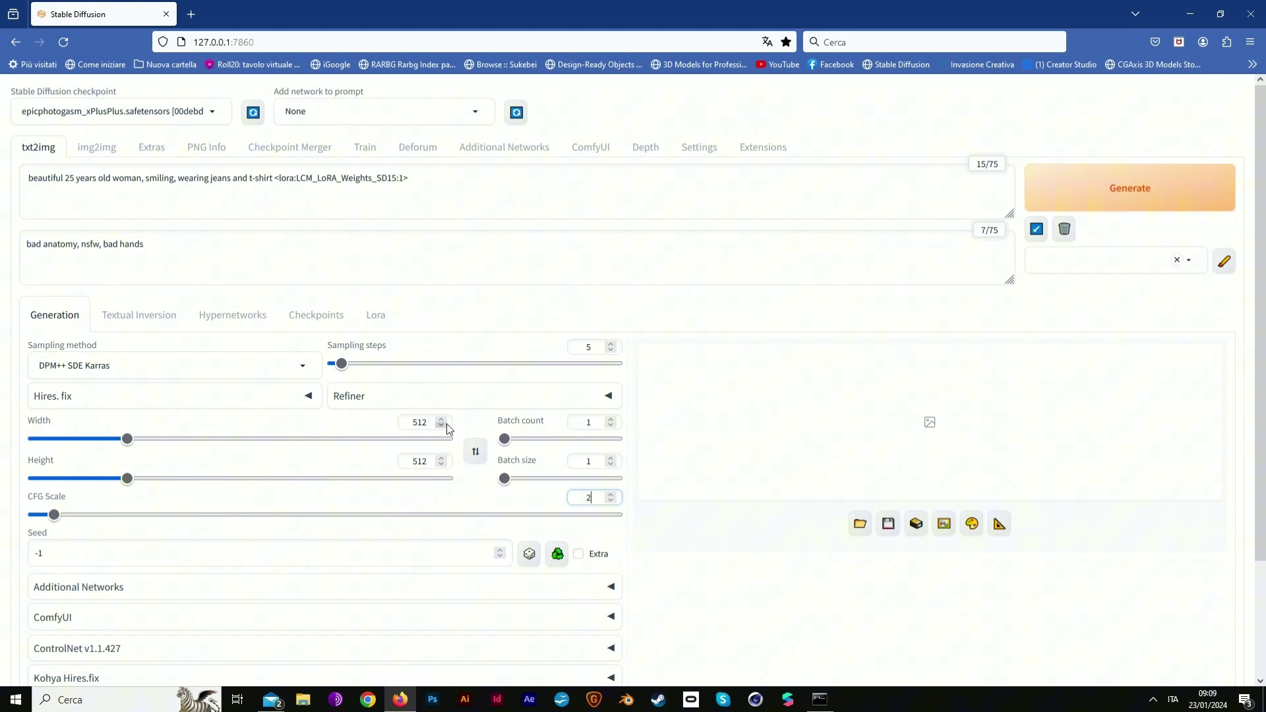
Set the image size to width 400 and height 700, briefly expanding Hires. fix.
scroll(363, 426, down, 2)
scroll(328, 445, up, 1)
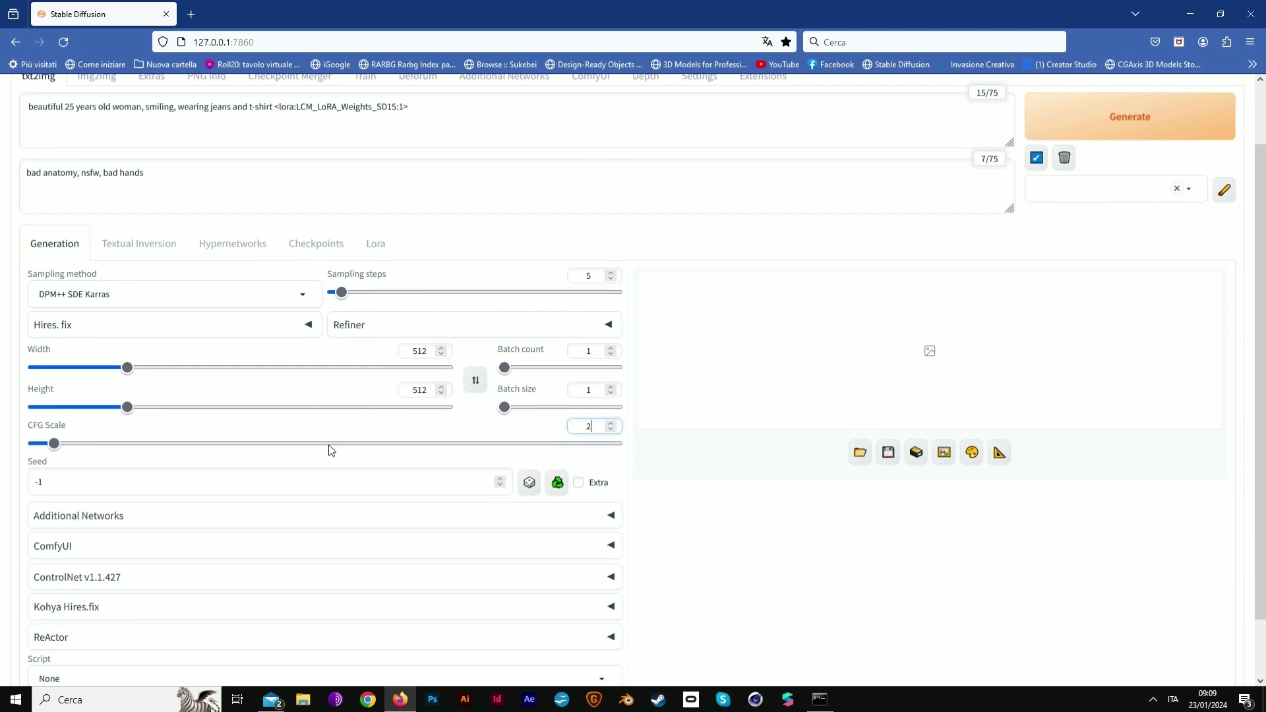
scroll(319, 463, up, 1)
drag(432, 423, 397, 427)
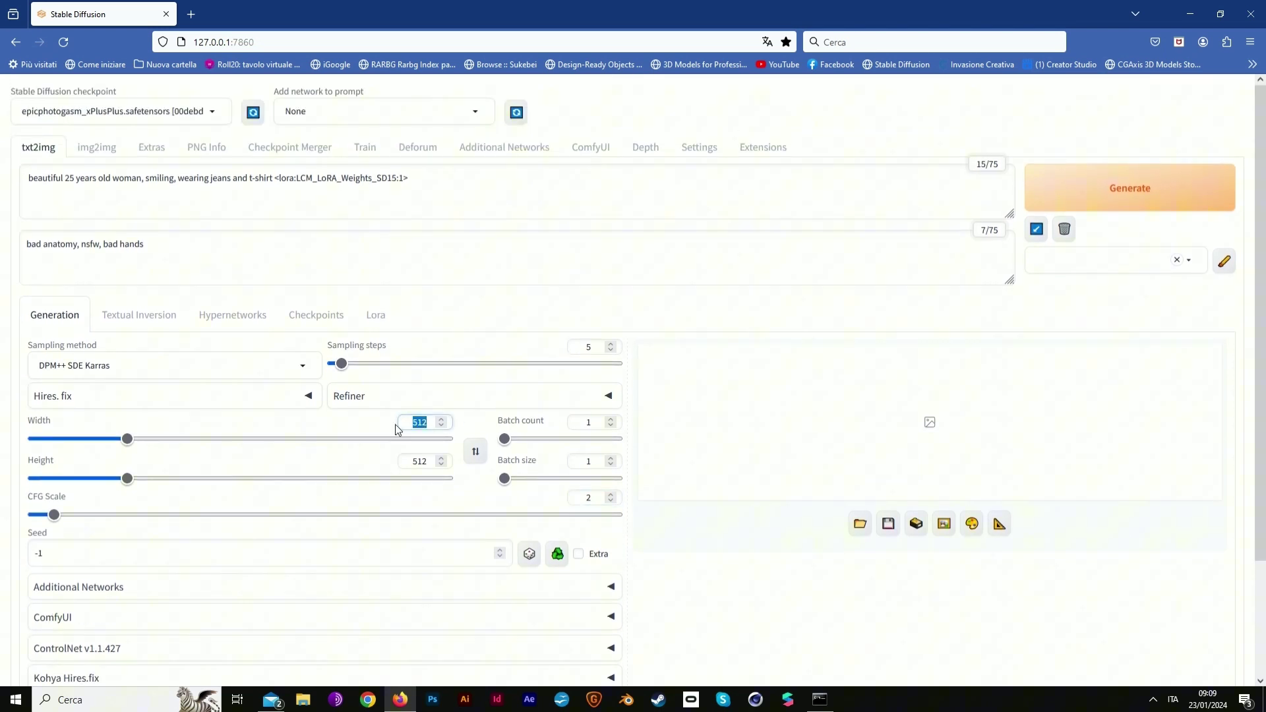
text(3)
key(BackSpace)
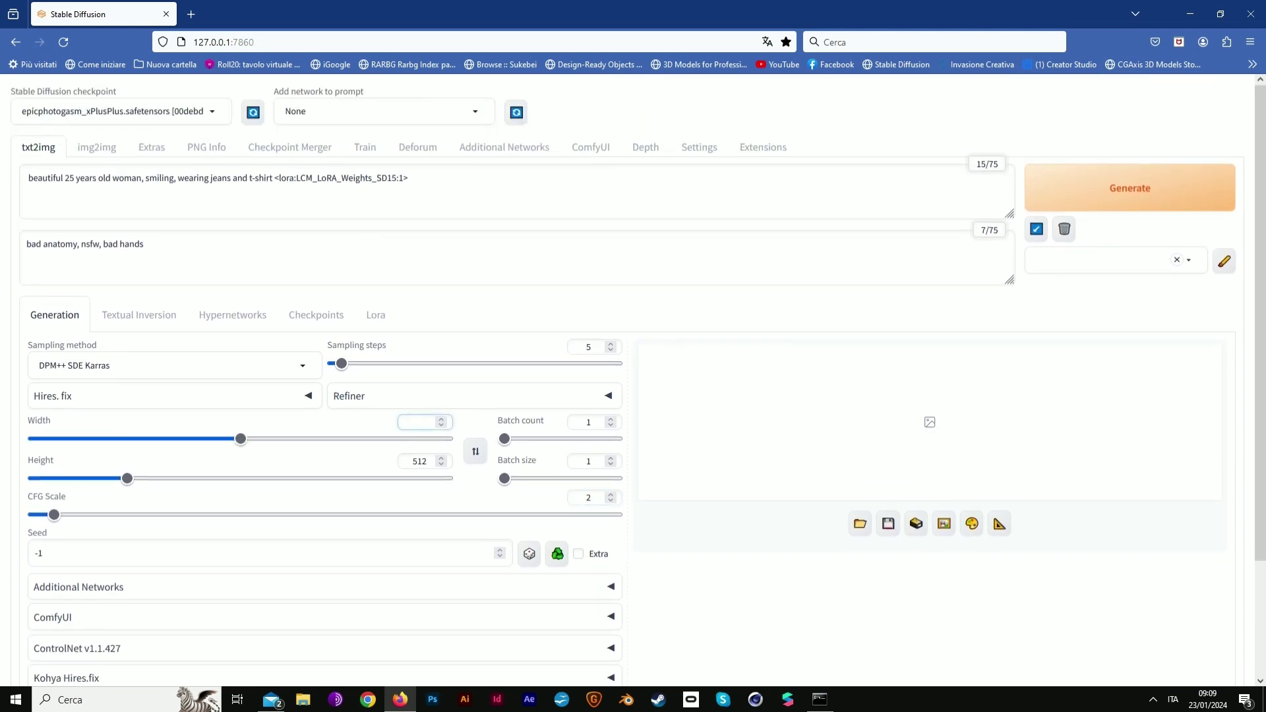
text(400)
click(420, 463)
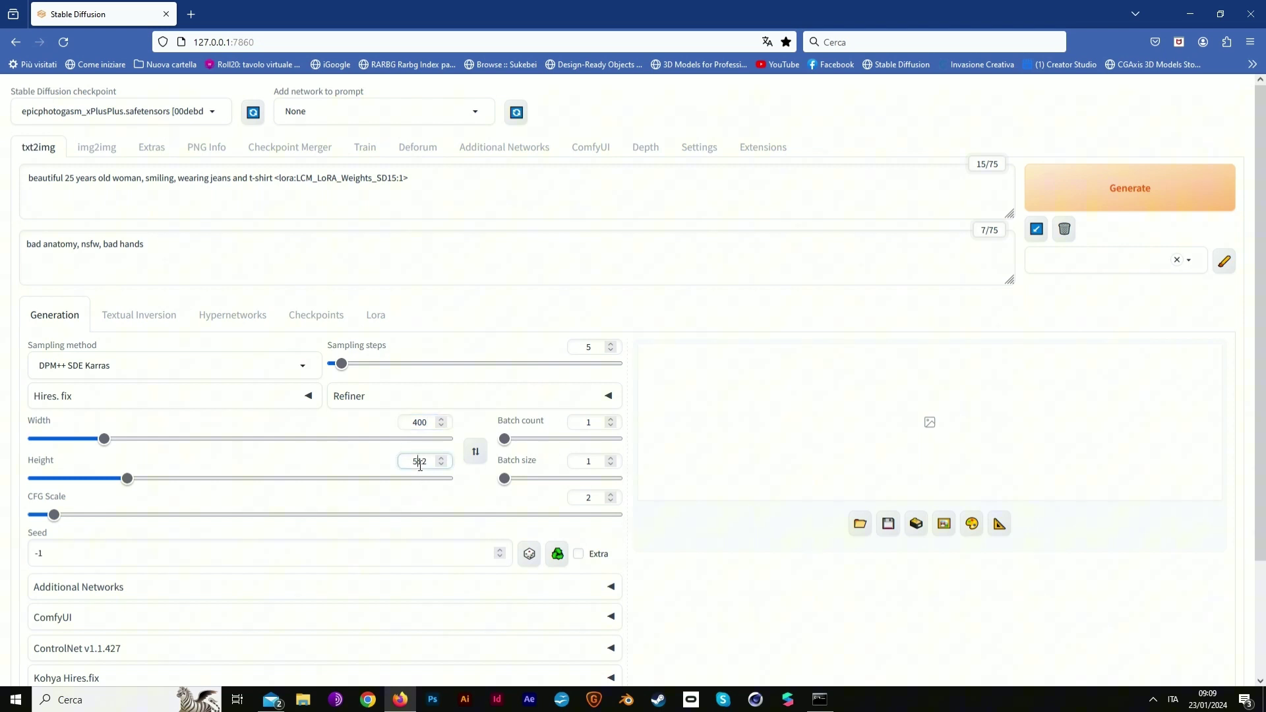
double_click(420, 463)
text(700)
click(314, 403)
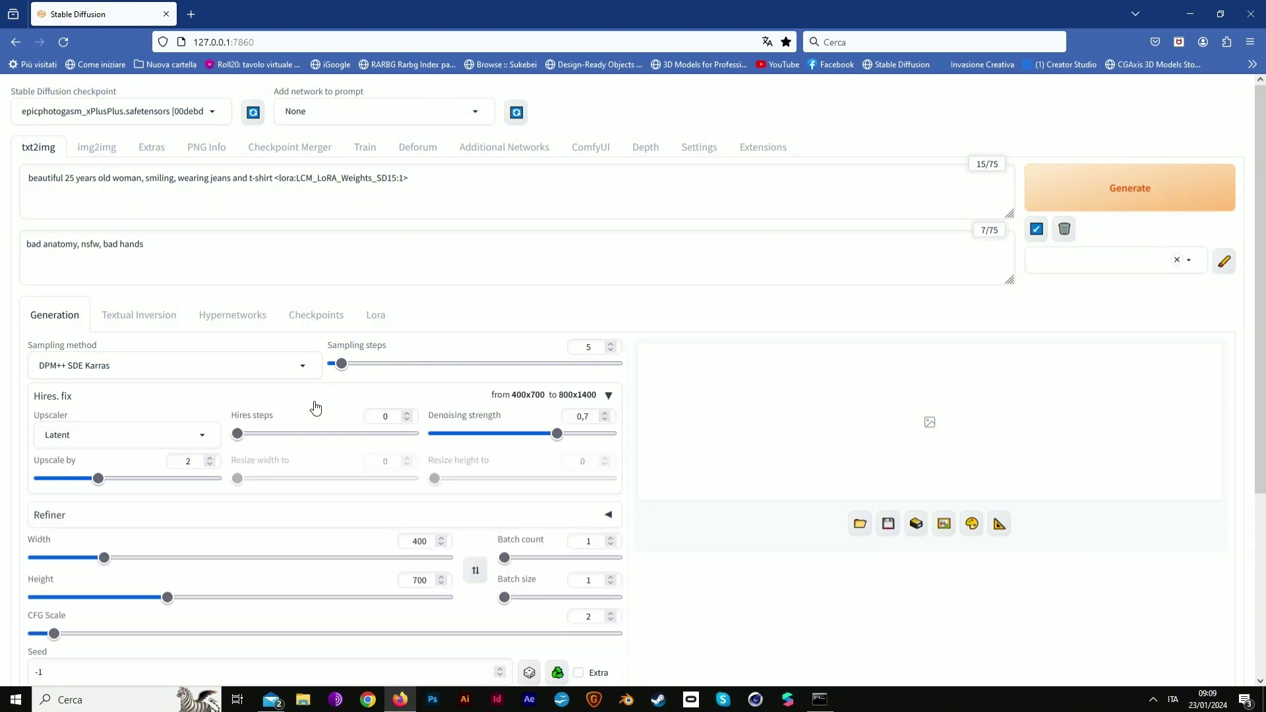
click(609, 396)
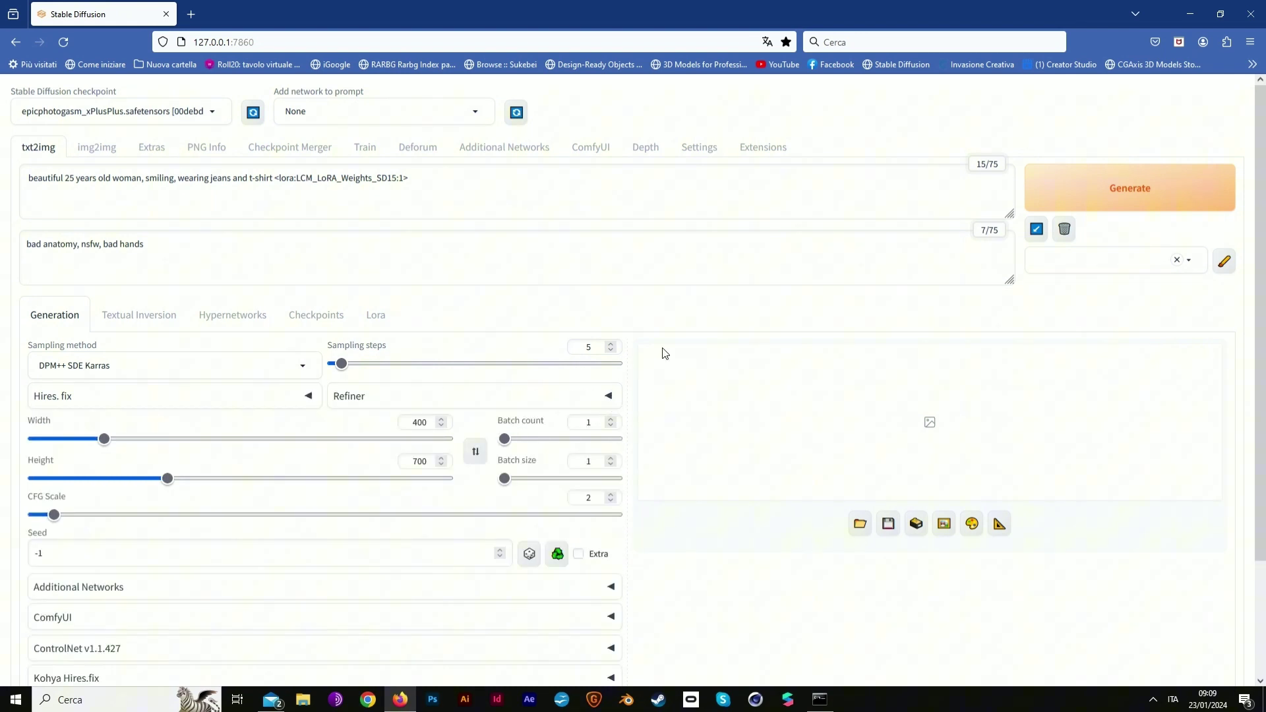
Generate the image, then regenerate with 4x-UltraSharp hires fix, 20 hires steps, upscale 1.5.
click(1070, 206)
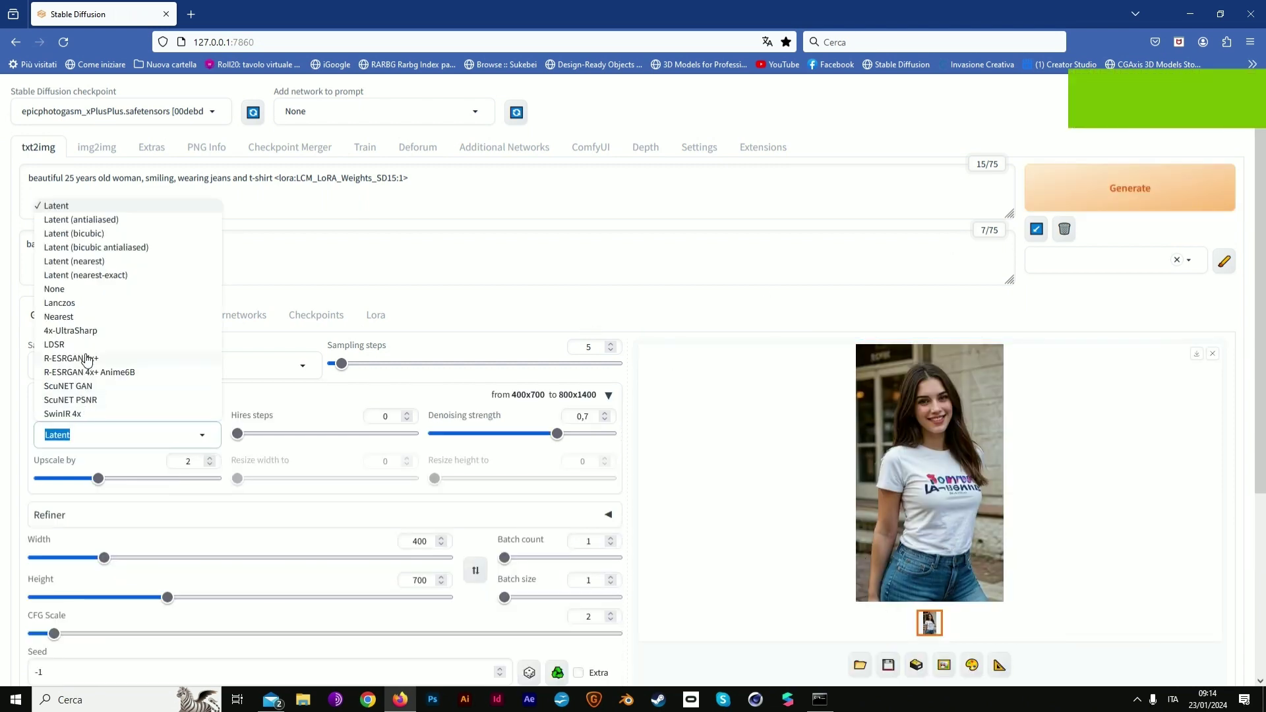
click(92, 331)
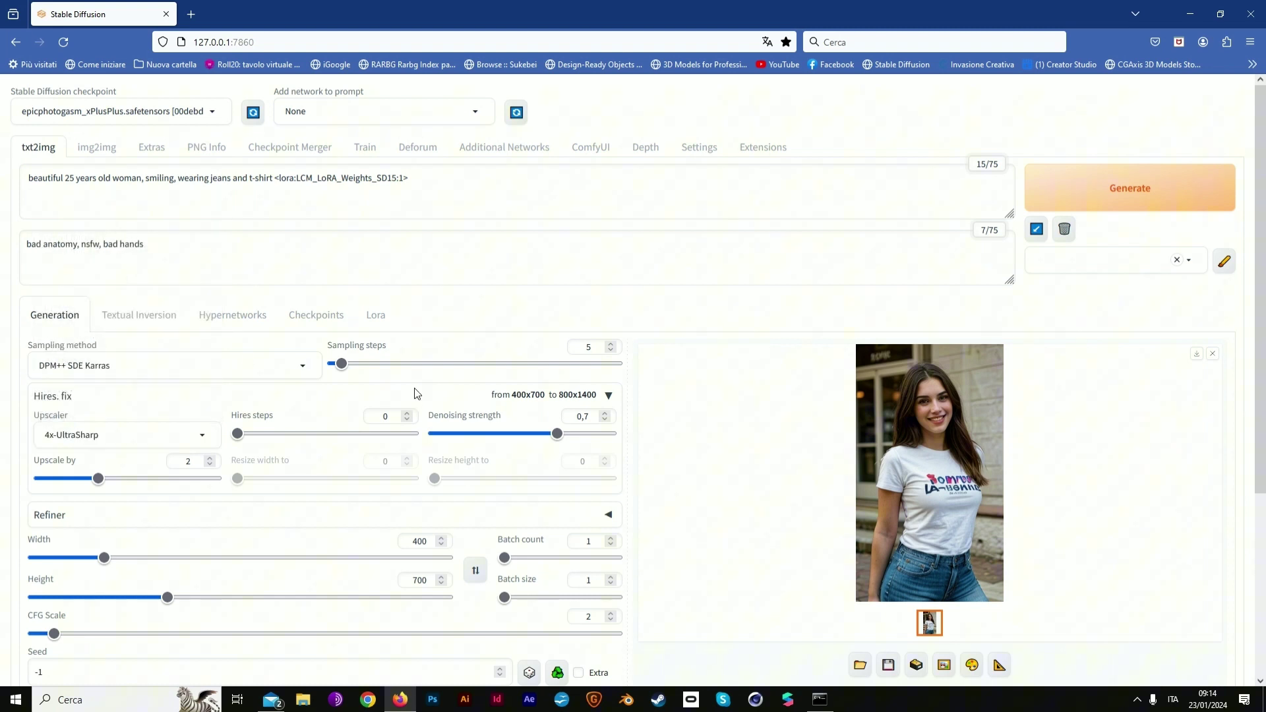
double_click(396, 416)
text(20)
double_click(199, 461)
text(1.5)
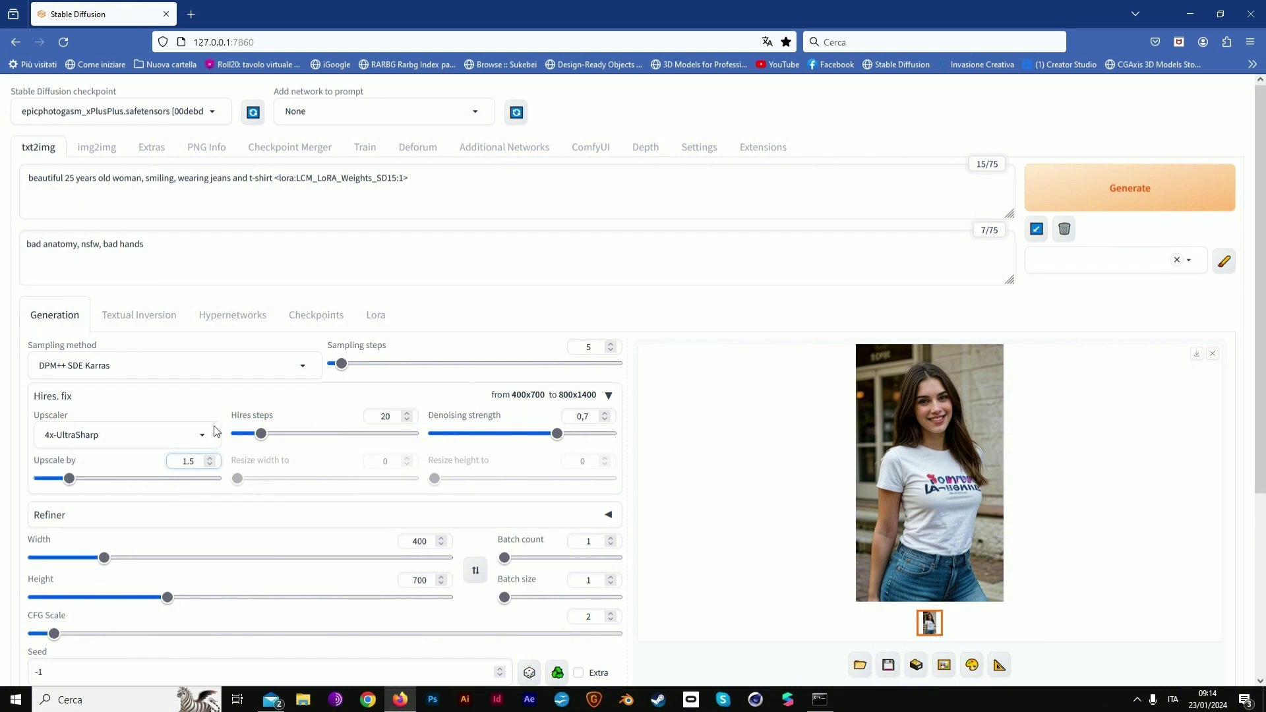
click(1148, 198)
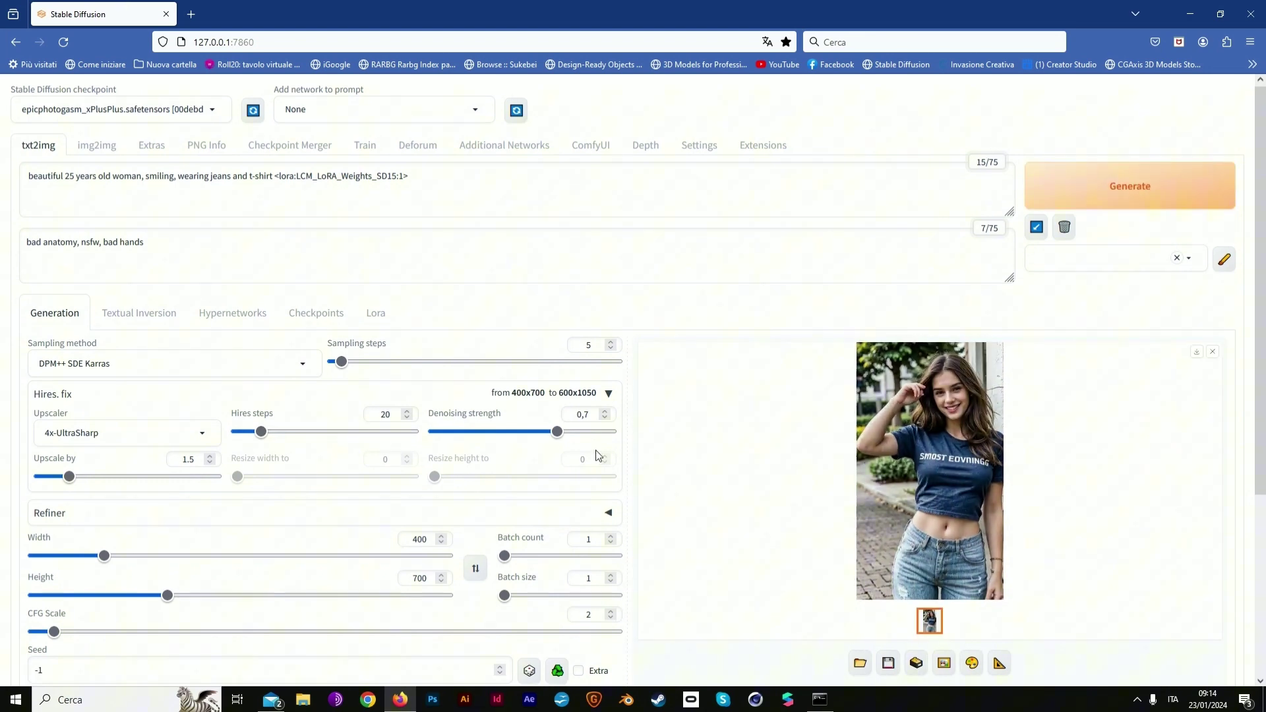
scroll(922, 546, down, 2)
Send the 600×1050 result to Inpaint and brush a mask over the entire t-shirt.
click(974, 532)
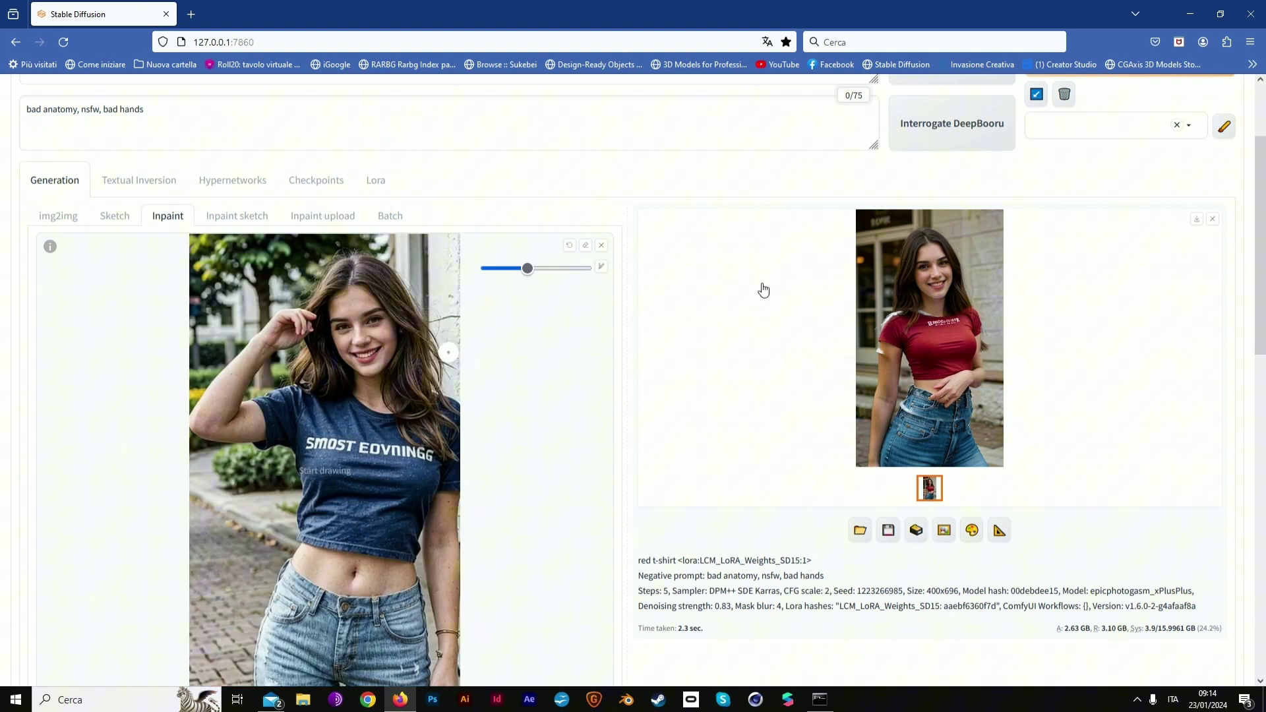
click(1212, 220)
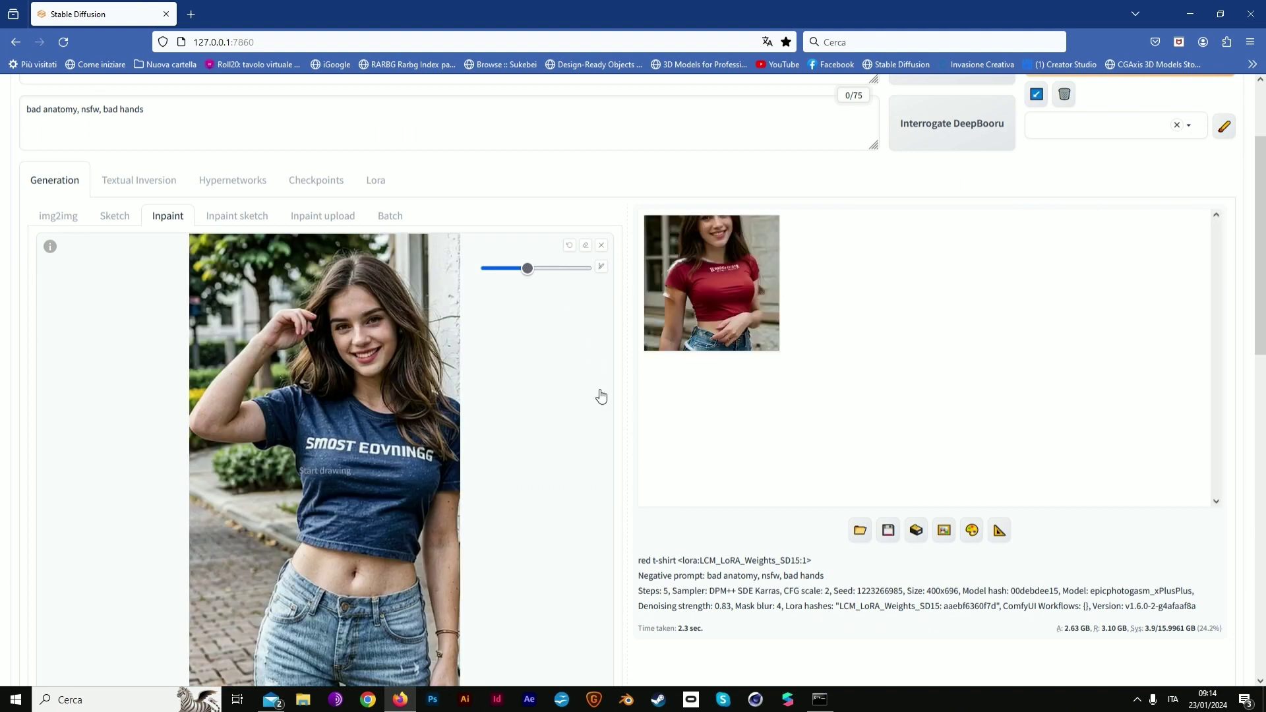
scroll(319, 362, down, 1)
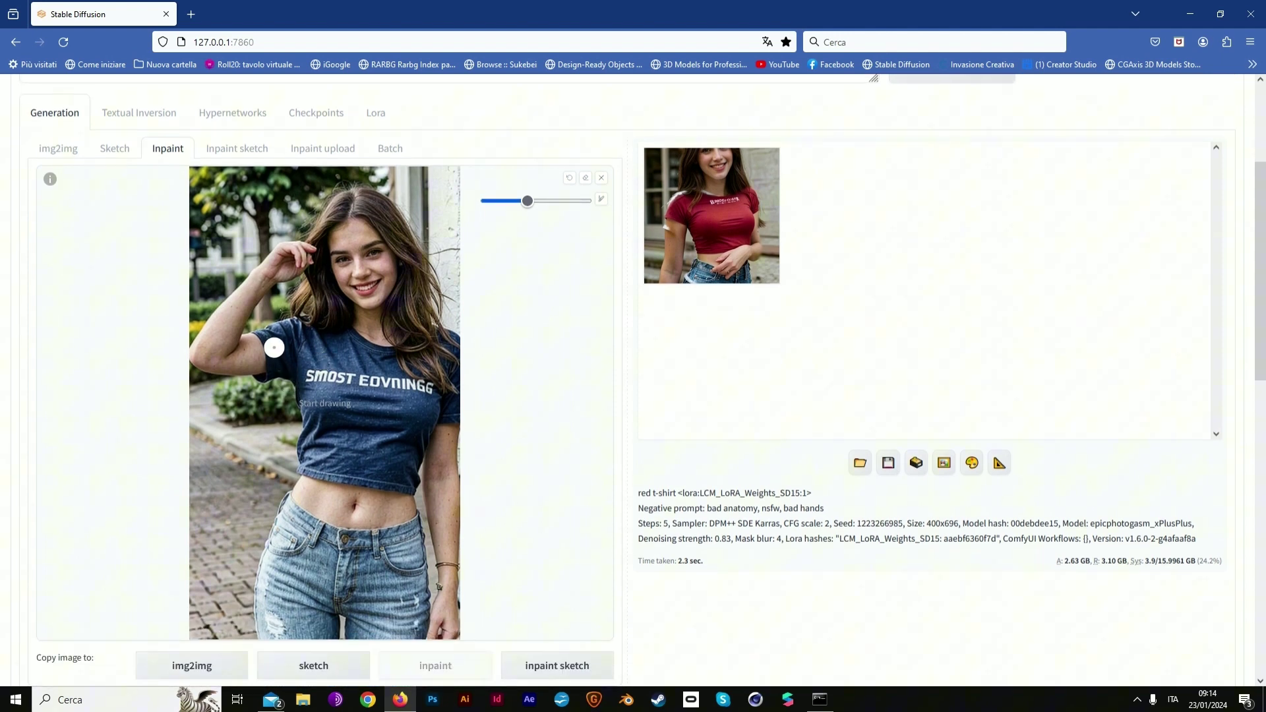
mouse_move(266, 341)
mouse_down()
mouse_move(271, 376)
mouse_move(300, 365)
mouse_move(309, 391)
mouse_move(308, 468)
mouse_move(413, 487)
mouse_move(429, 418)
mouse_move(439, 401)
mouse_move(464, 413)
mouse_up()
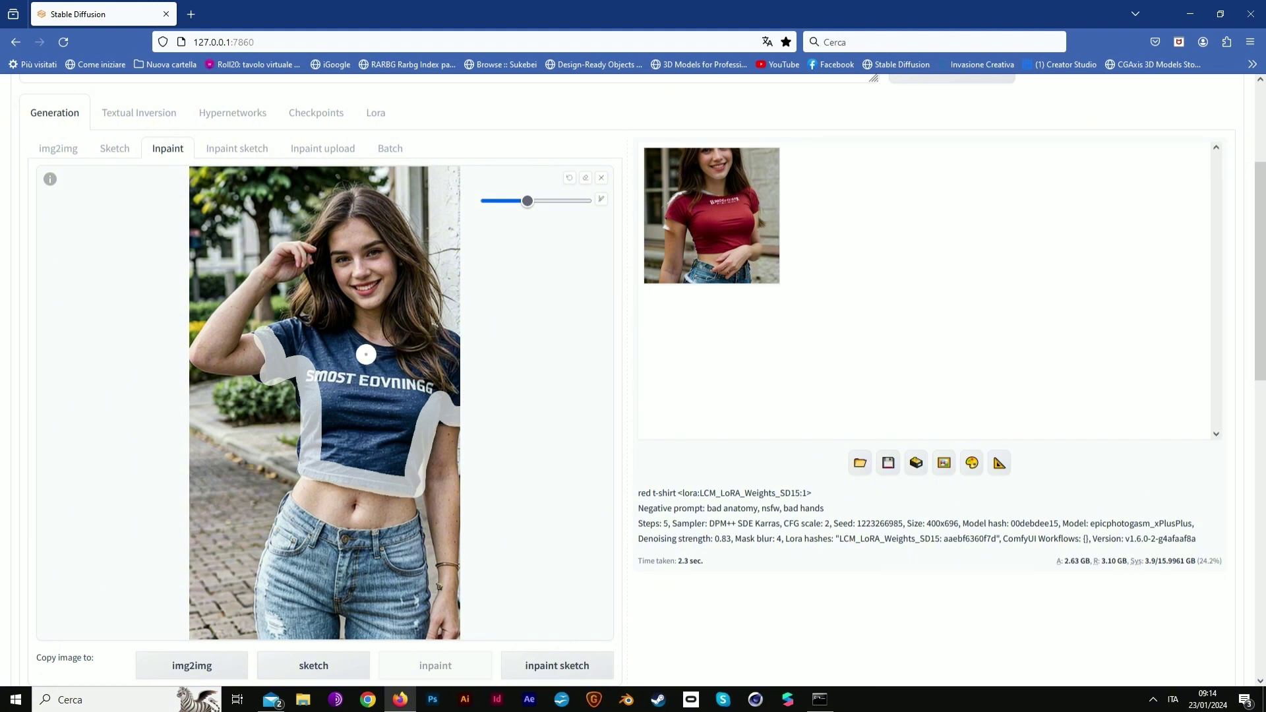
mouse_move(333, 326)
mouse_down()
mouse_move(383, 355)
mouse_move(413, 357)
mouse_move(425, 345)
mouse_move(403, 353)
mouse_move(421, 338)
mouse_move(462, 351)
mouse_move(456, 400)
mouse_move(449, 367)
mouse_move(452, 397)
mouse_move(416, 394)
mouse_move(390, 456)
mouse_move(366, 449)
mouse_move(399, 469)
mouse_move(331, 468)
mouse_move(315, 457)
mouse_move(379, 432)
mouse_move(353, 438)
mouse_move(340, 431)
mouse_move(349, 419)
mouse_move(428, 384)
mouse_move(405, 372)
mouse_move(337, 382)
mouse_move(319, 341)
mouse_move(348, 364)
mouse_move(323, 341)
mouse_move(328, 320)
mouse_move(267, 330)
mouse_move(310, 343)
mouse_move(294, 344)
mouse_move(295, 367)
mouse_move(265, 376)
mouse_move(294, 378)
mouse_move(306, 432)
mouse_up()
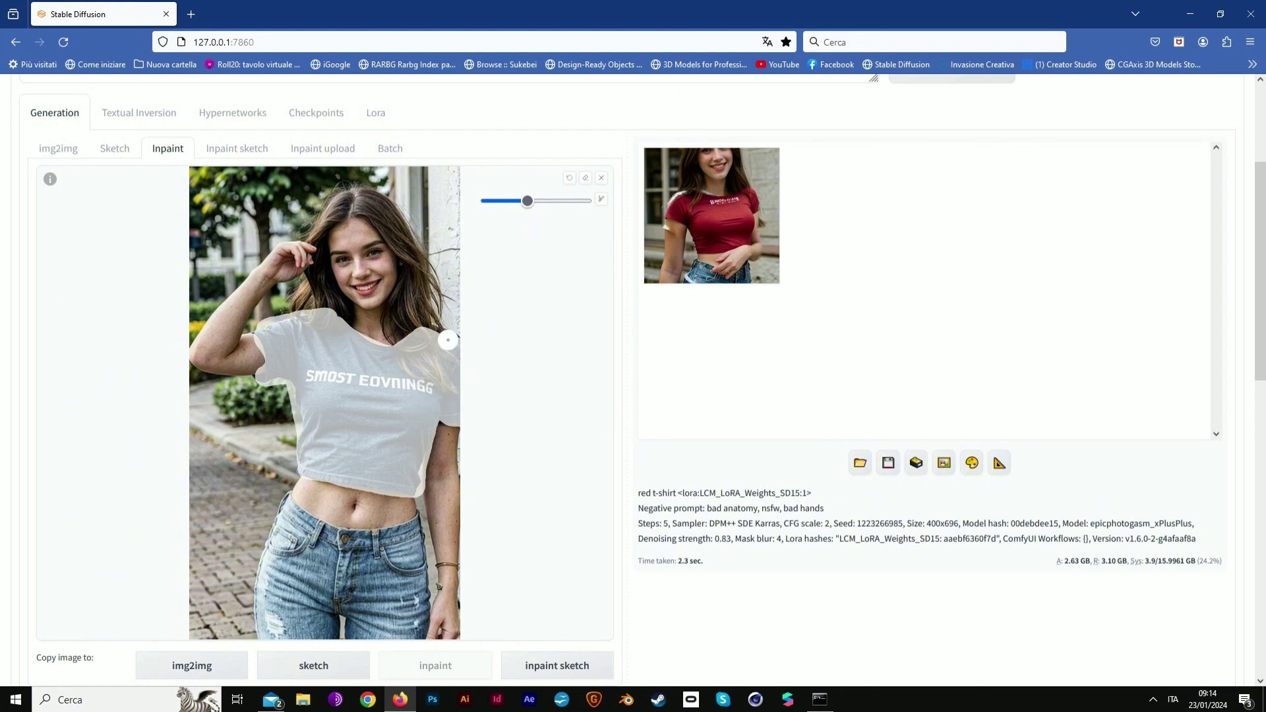
scroll(395, 409, down, 5)
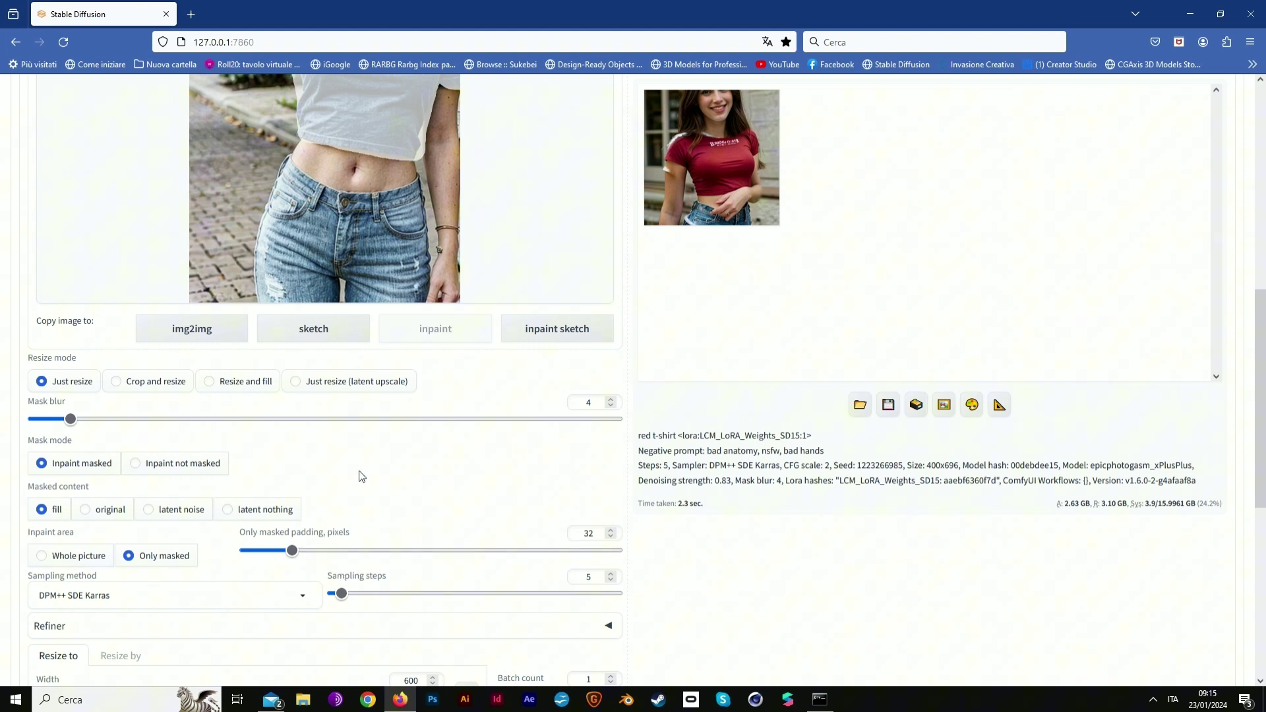
scroll(361, 476, down, 2)
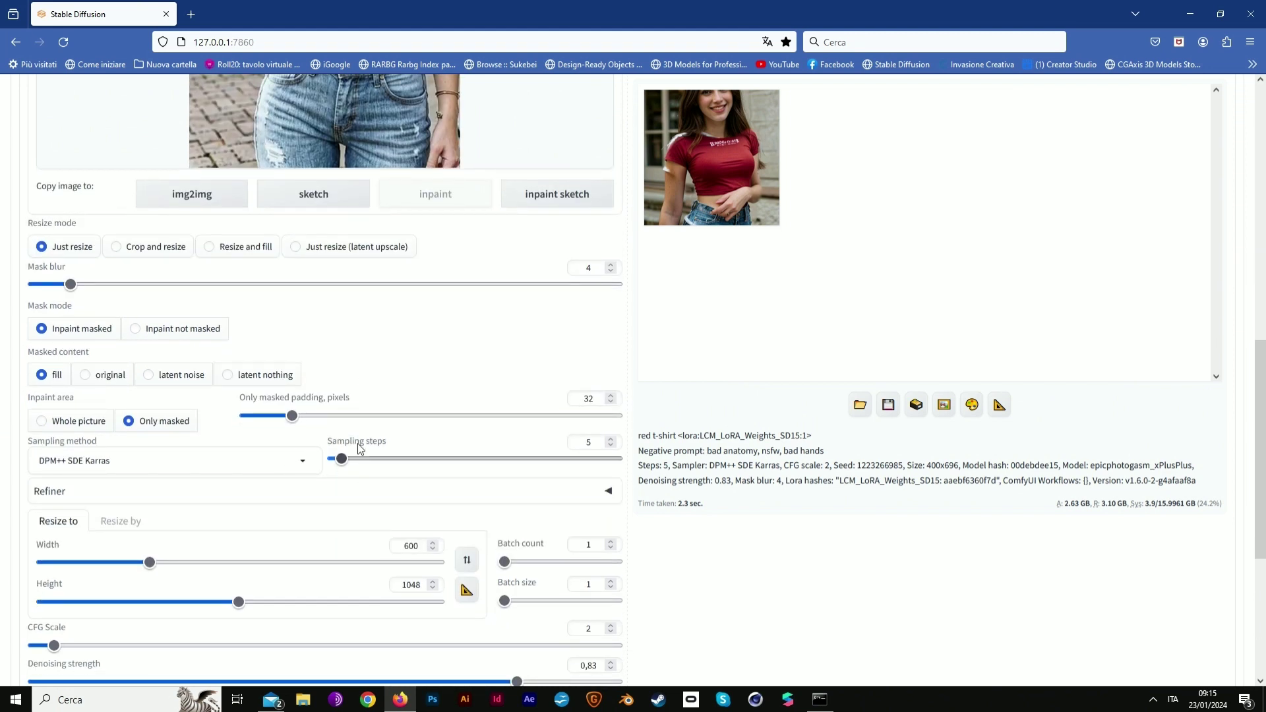
scroll(545, 436, down, 1)
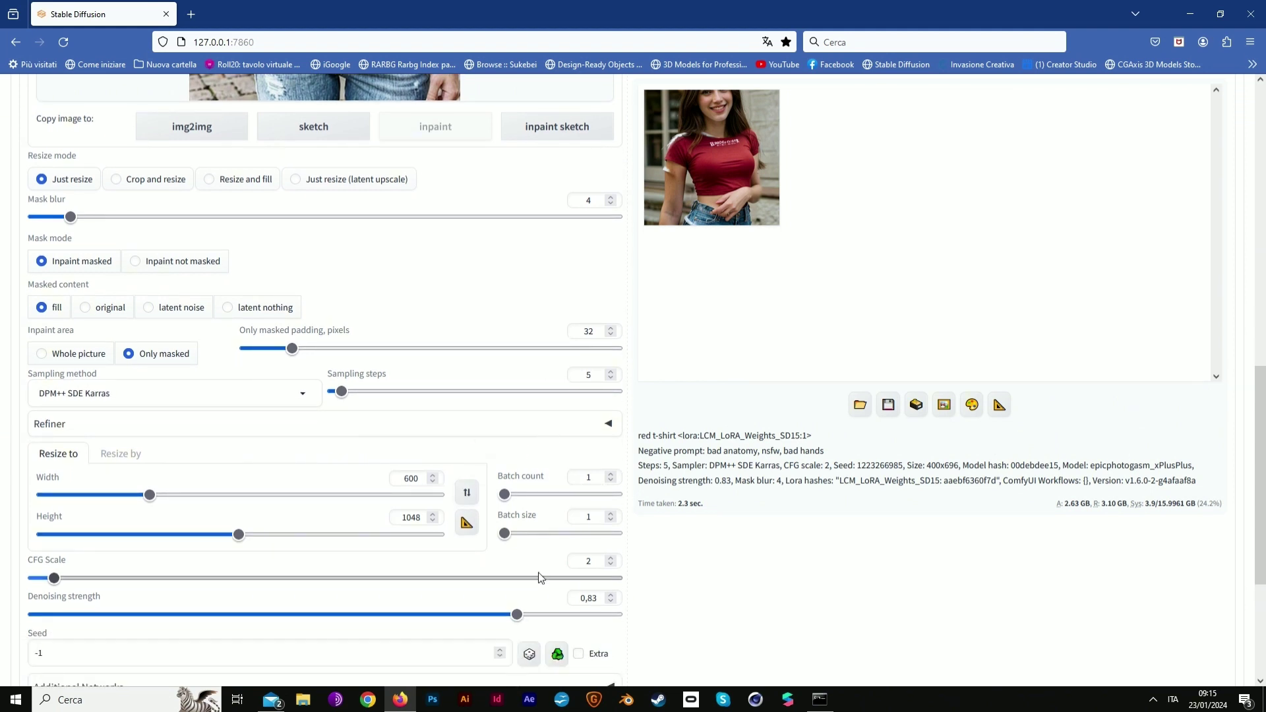
scroll(537, 573, down, 2)
scroll(240, 393, up, 3)
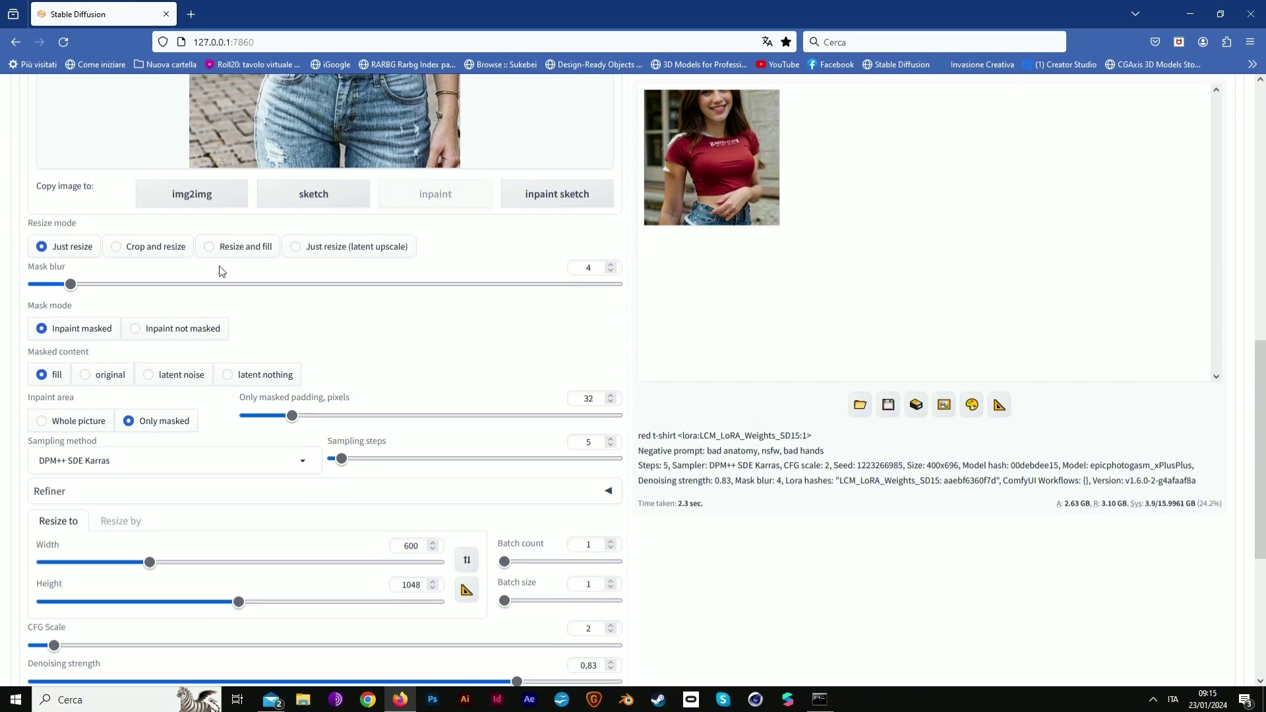
scroll(112, 273, up, 2)
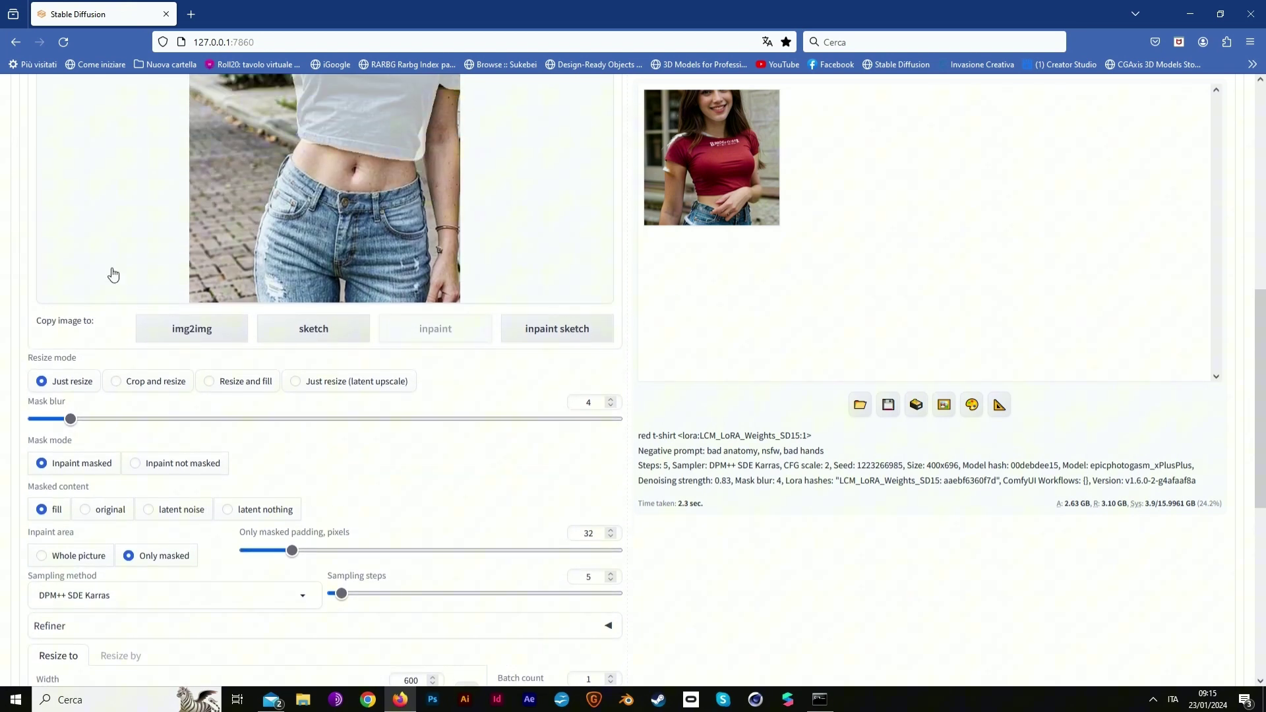
scroll(114, 275, up, 8)
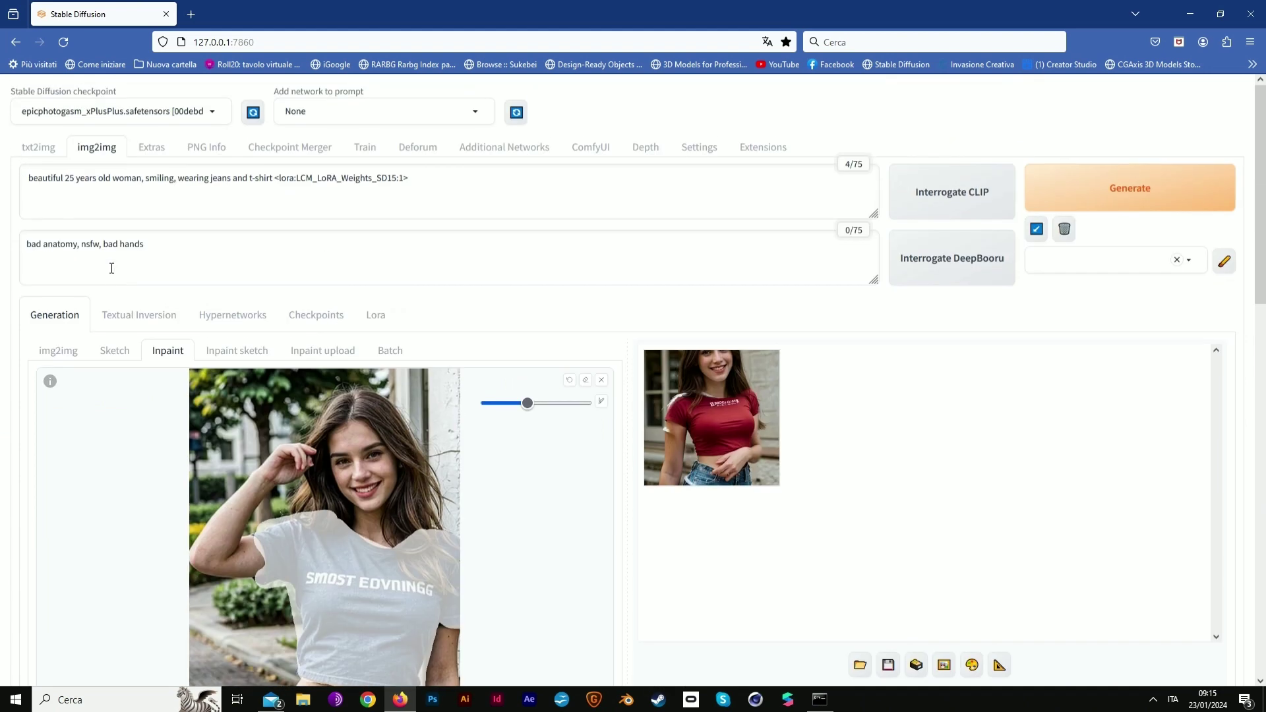
Change the prompt's t-shirt to '(red t-shirt:1.2)'.
click(253, 178)
text(-)
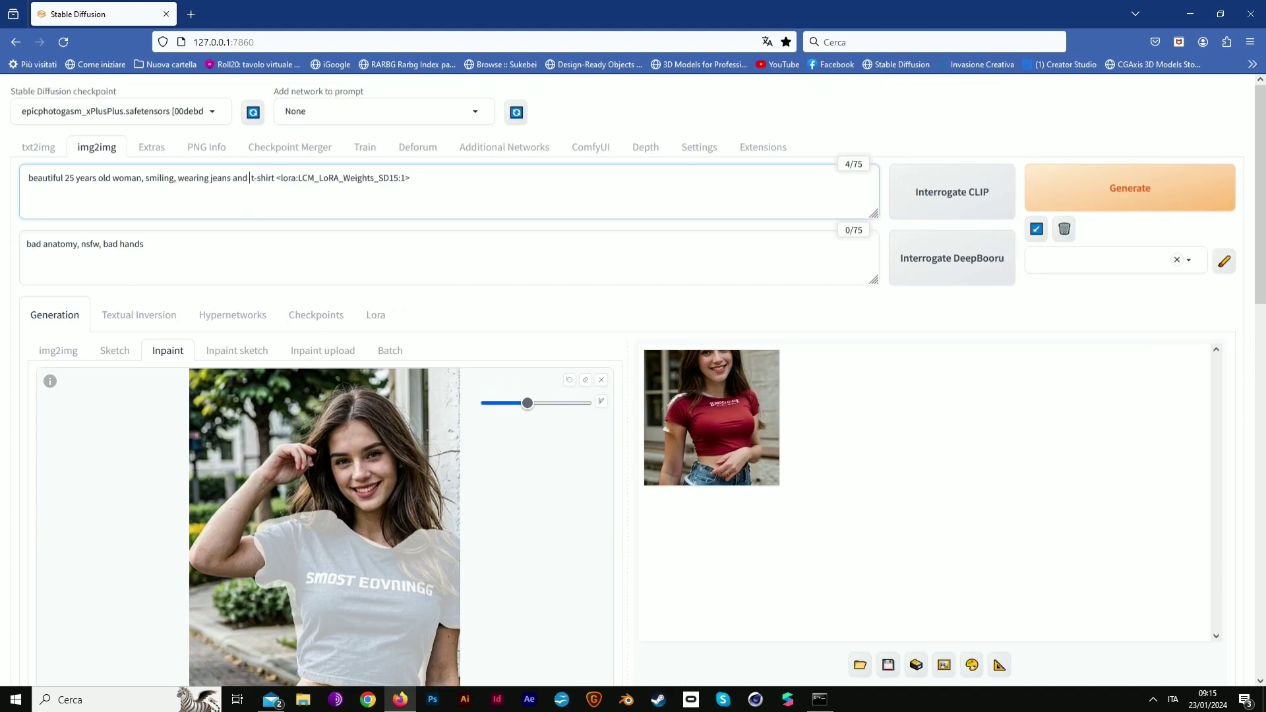
text(red )
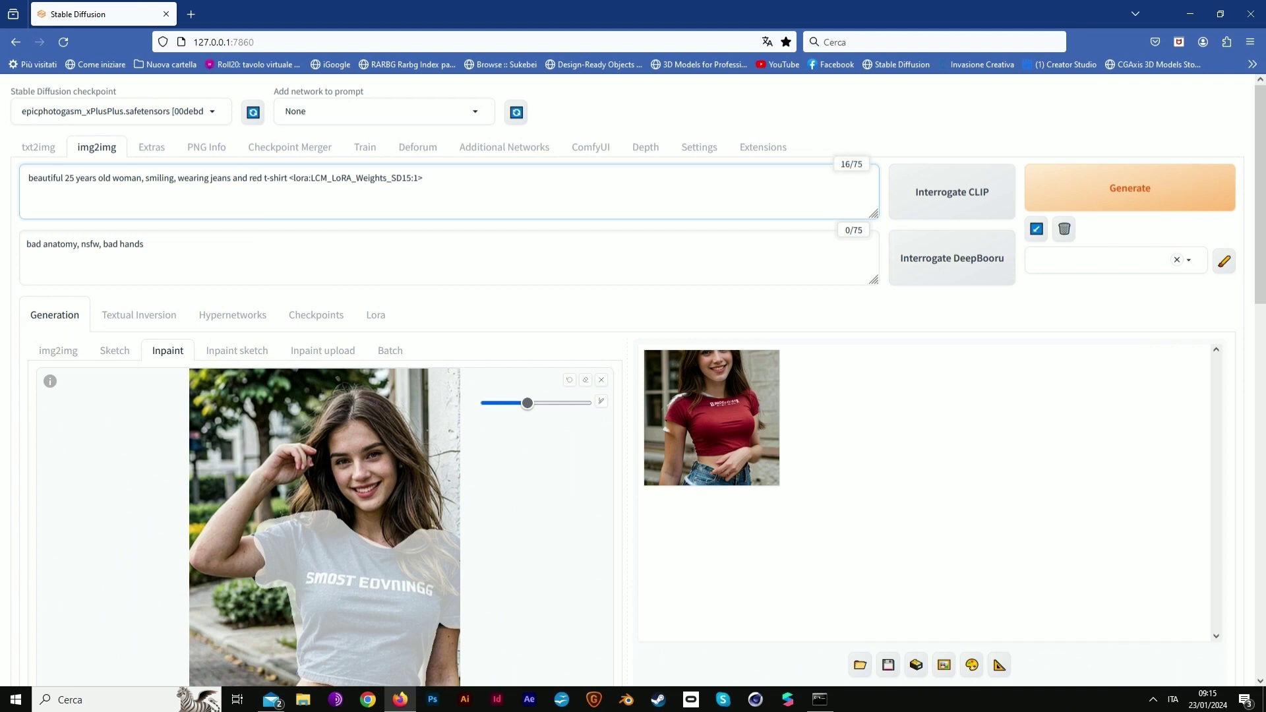
text(()
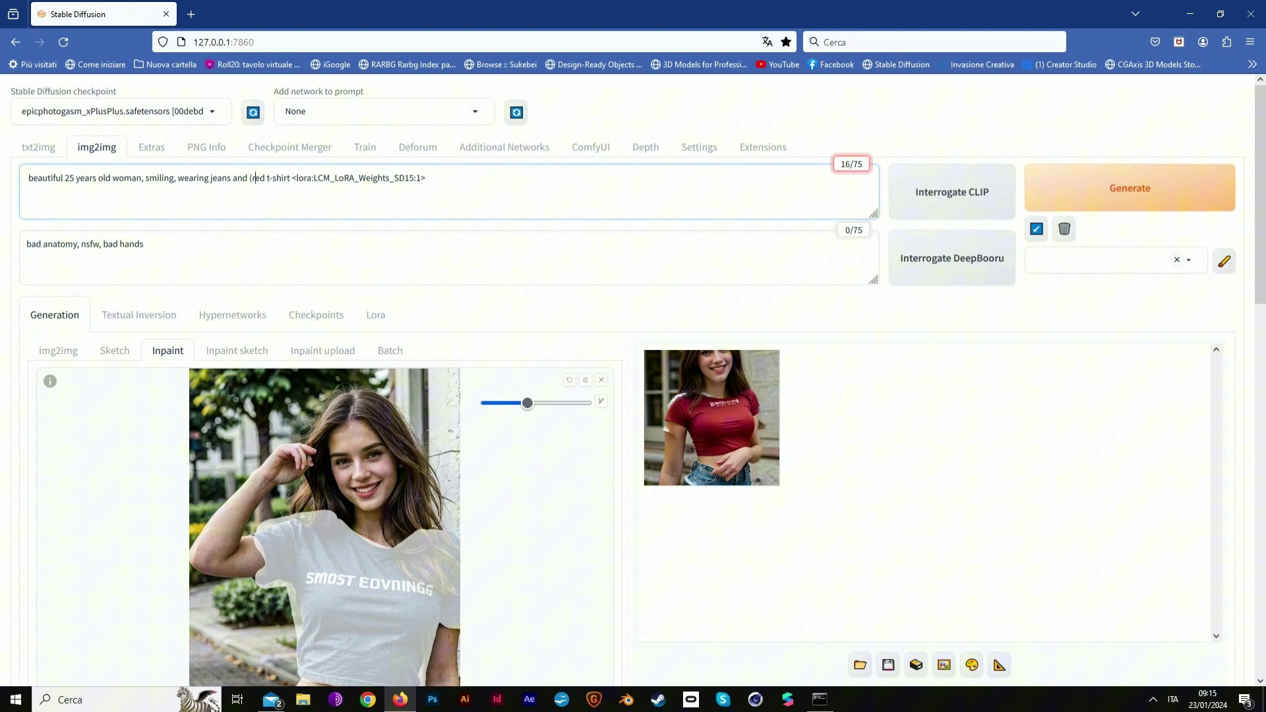
click(271, 178)
text(:1)
text(.2))
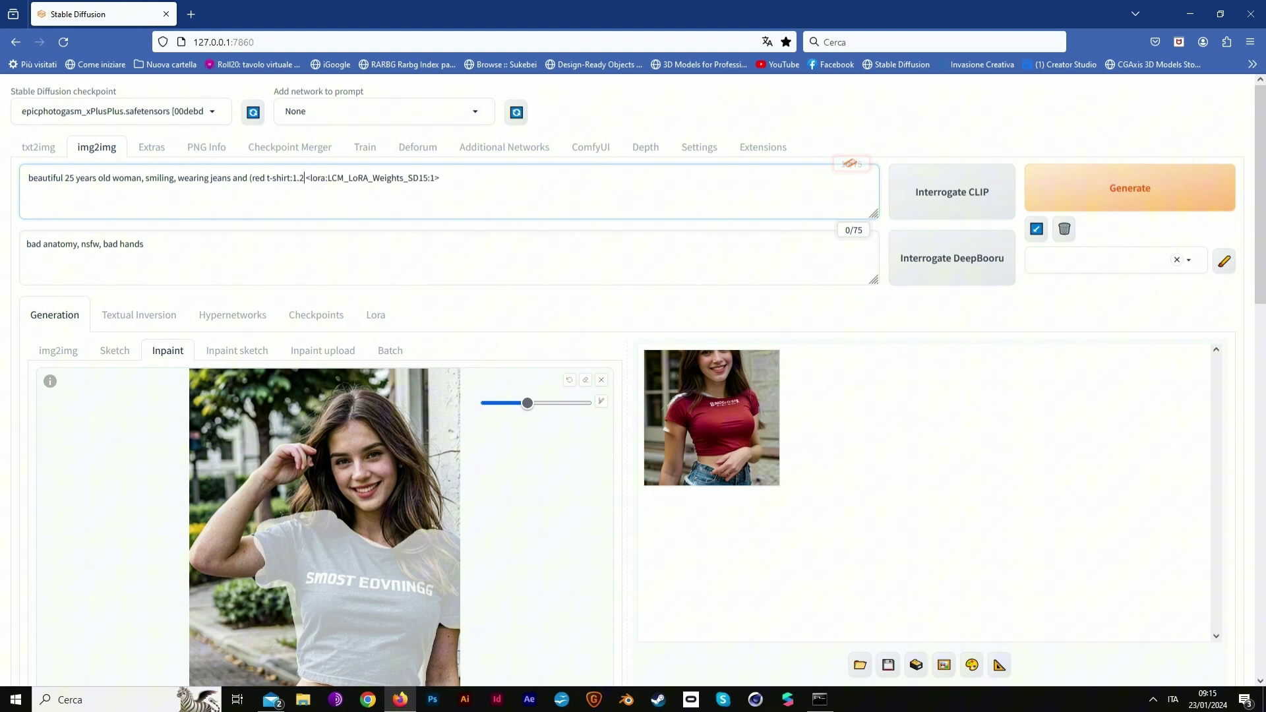
Generate the red t-shirt inpaint and enlarge the new result.
click(1169, 206)
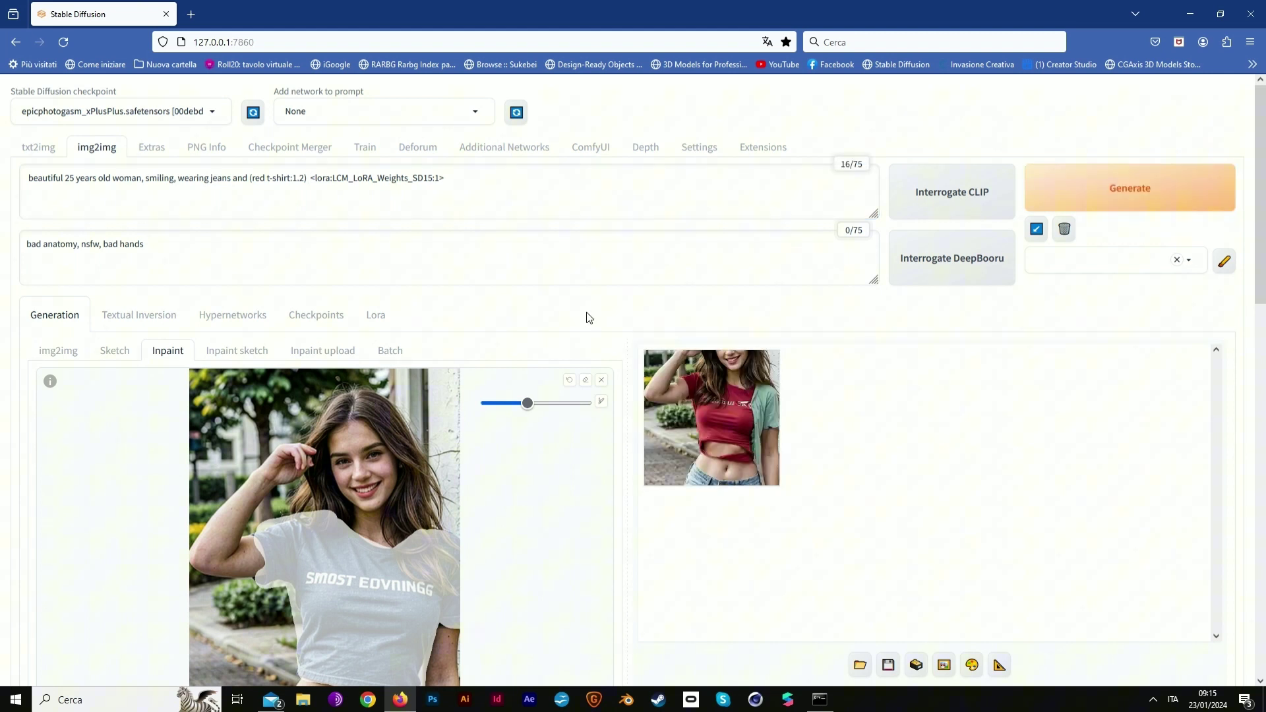
scroll(592, 320, down, 1)
click(730, 409)
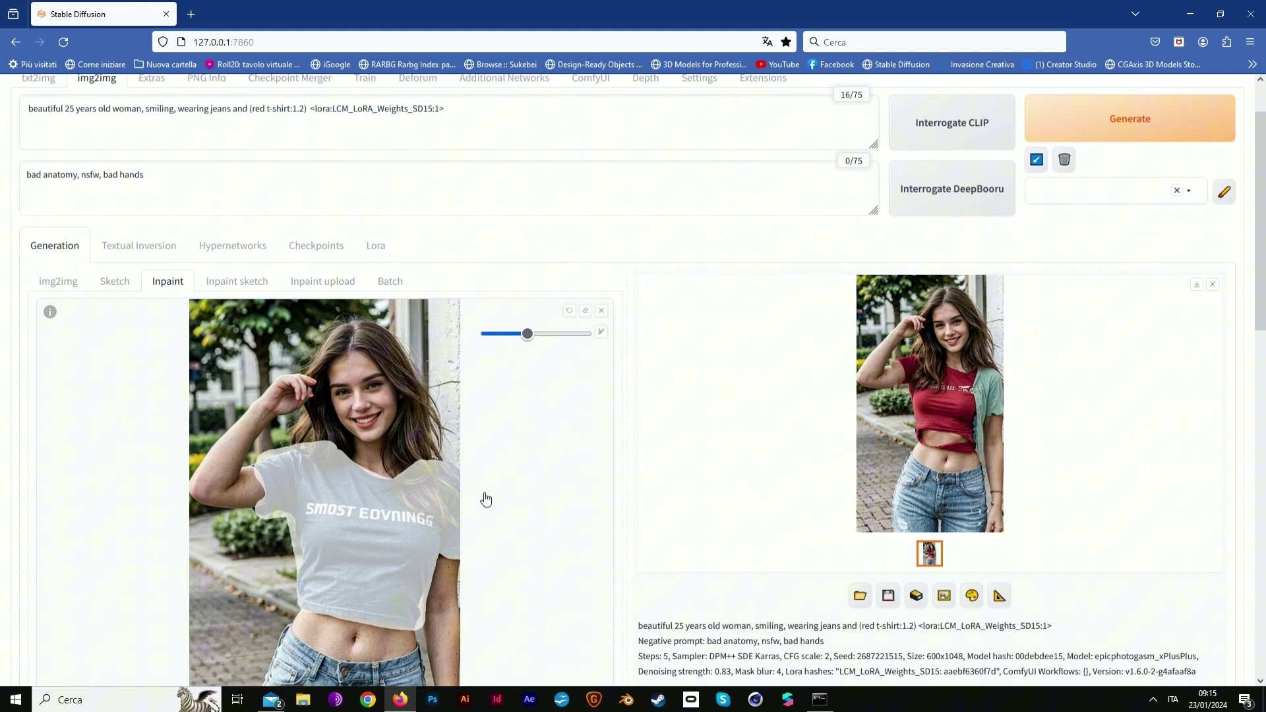
Set denoising strength to 0.68 and regenerate the shirt.
scroll(485, 498, down, 3)
scroll(485, 498, down, 7)
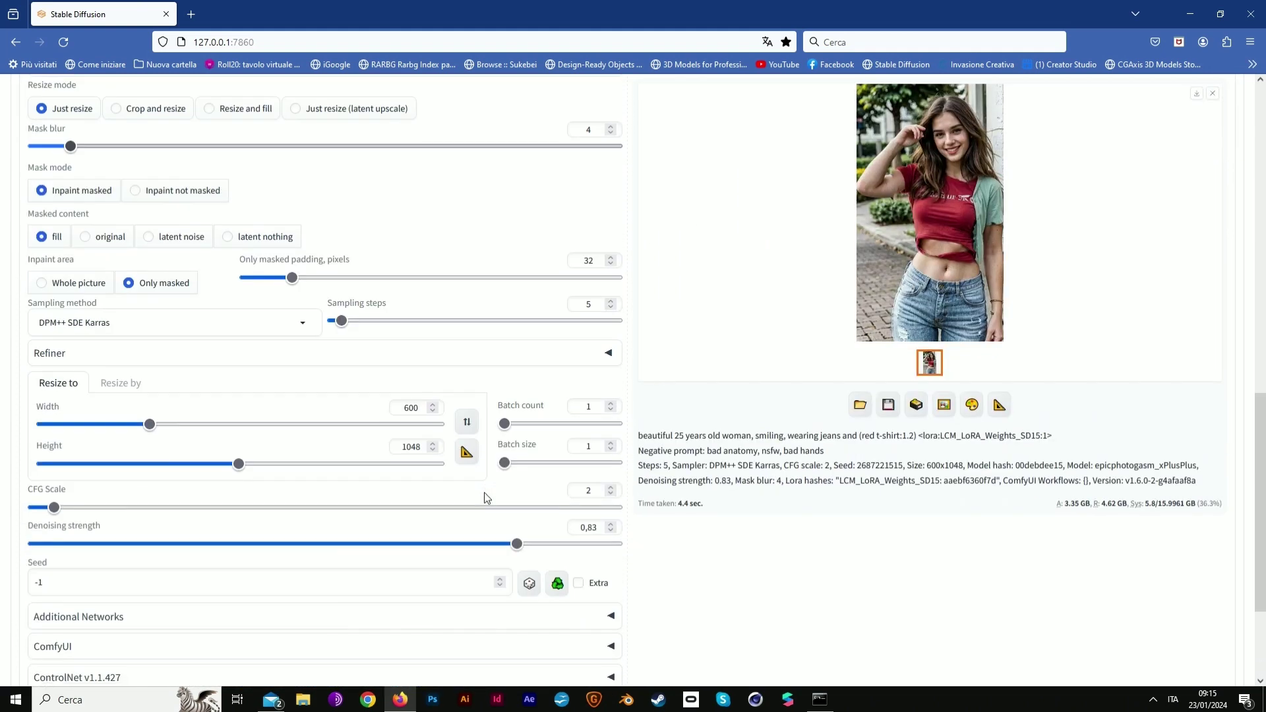
drag(520, 480, 429, 485)
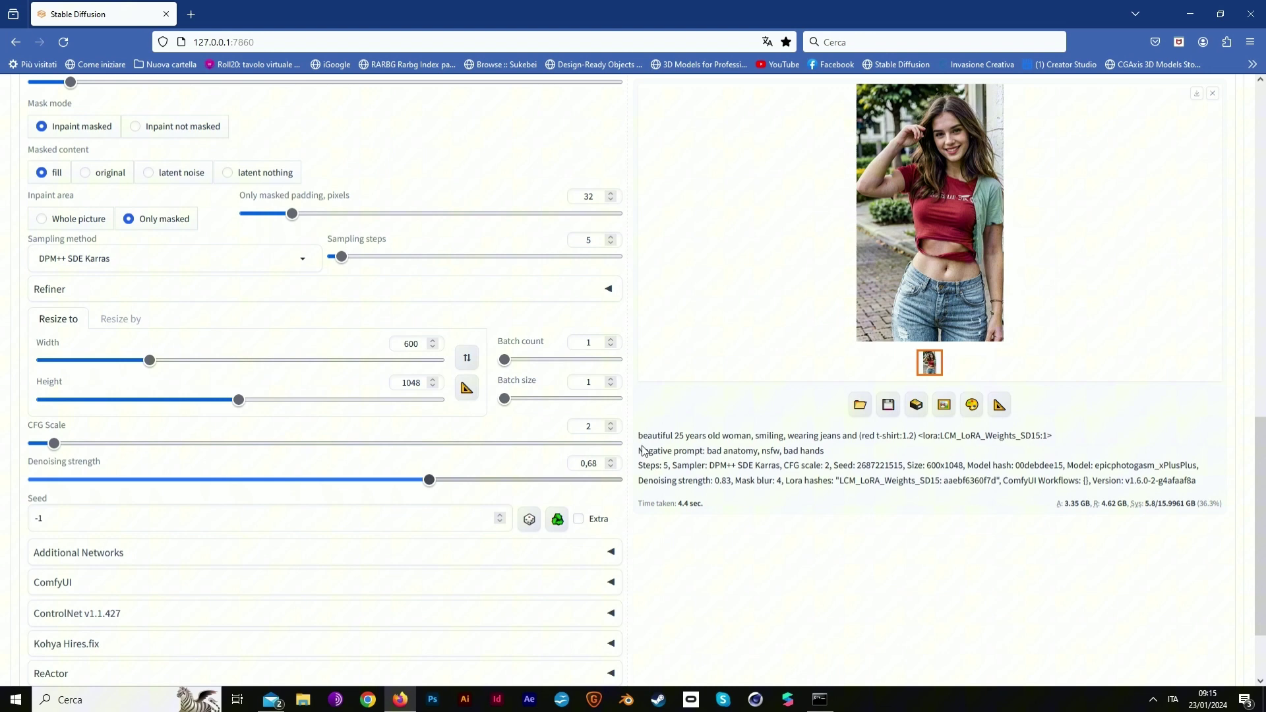
scroll(1129, 314, up, 3)
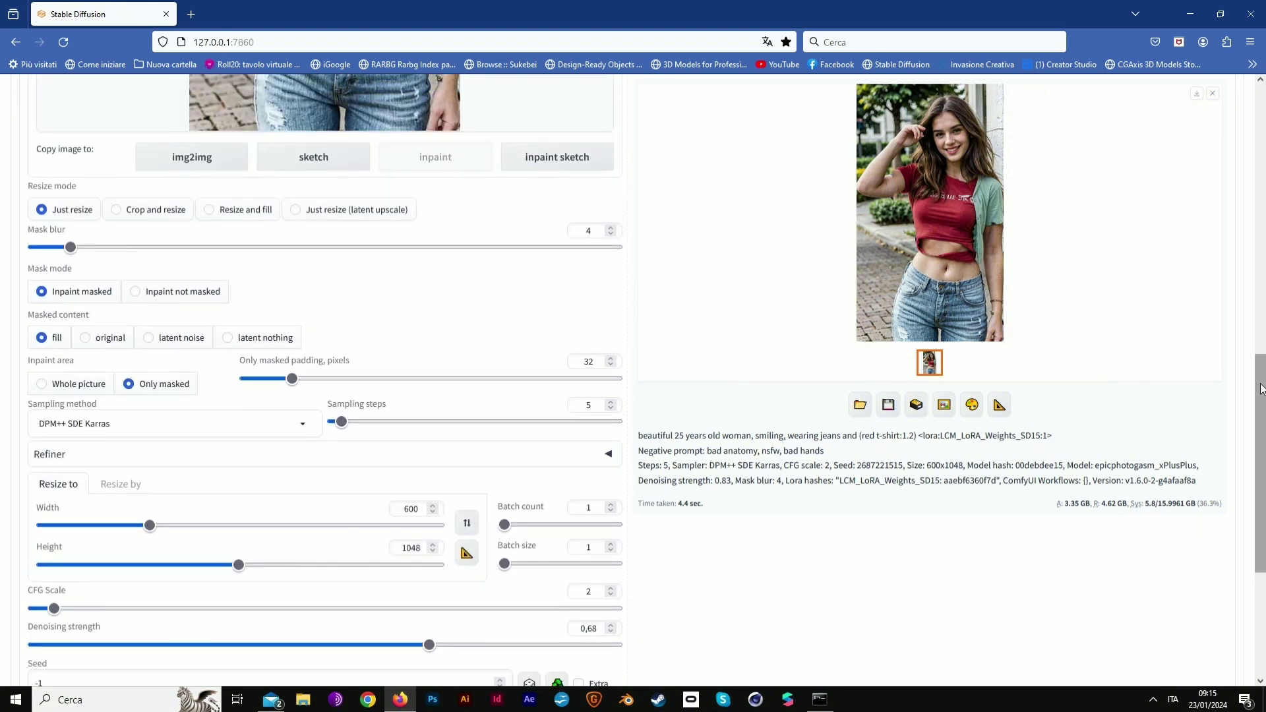
scroll(1260, 383, up, 10)
click(1195, 150)
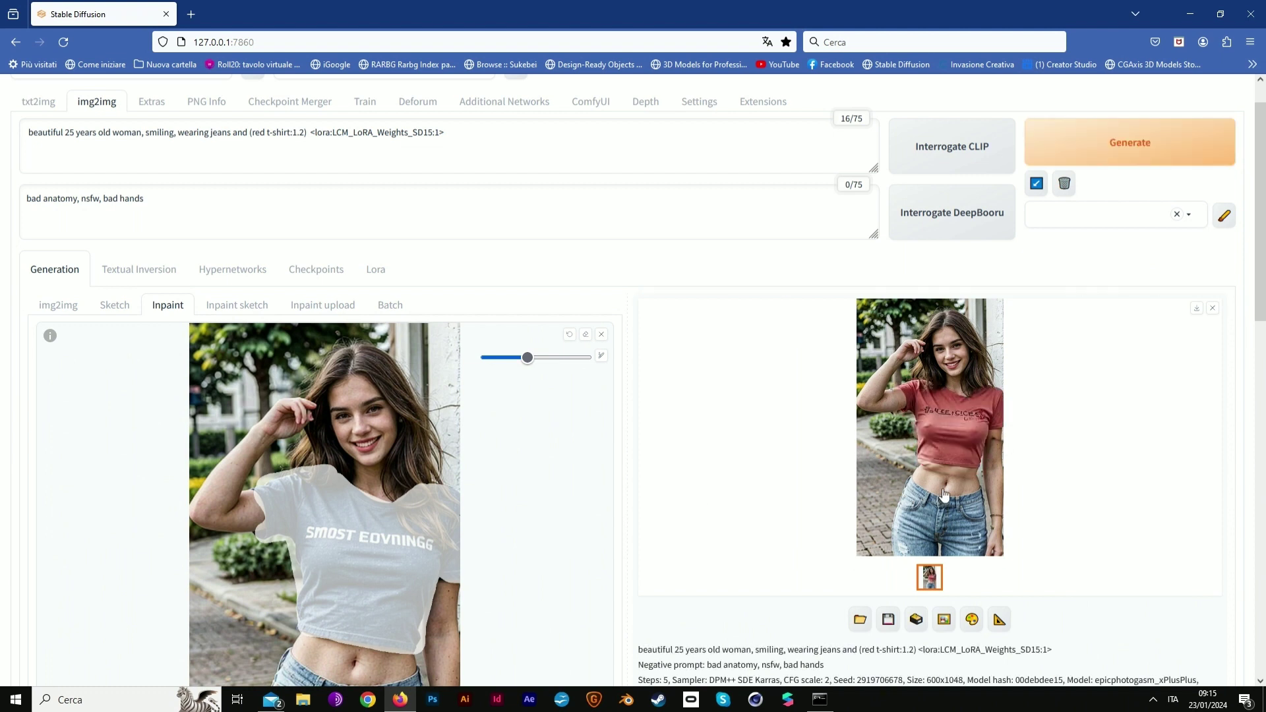
Lower the denoising strength to 0.47.
scroll(818, 411, down, 3)
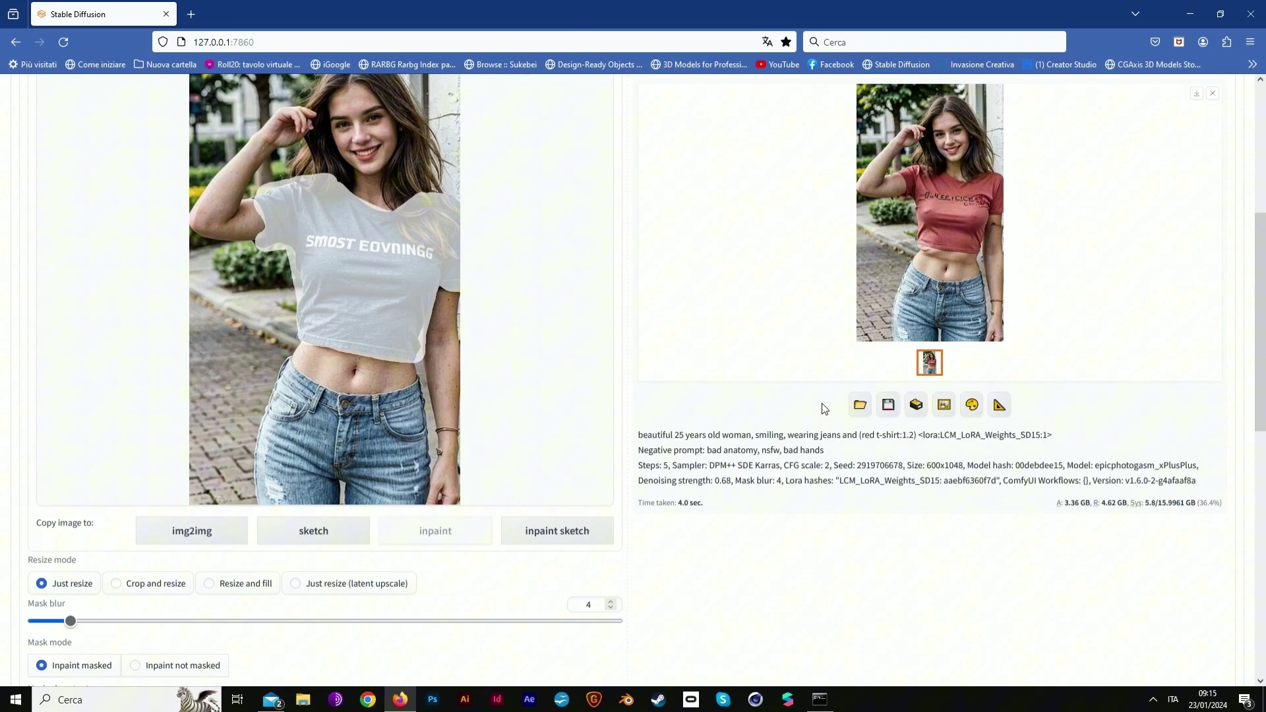
scroll(430, 377, down, 8)
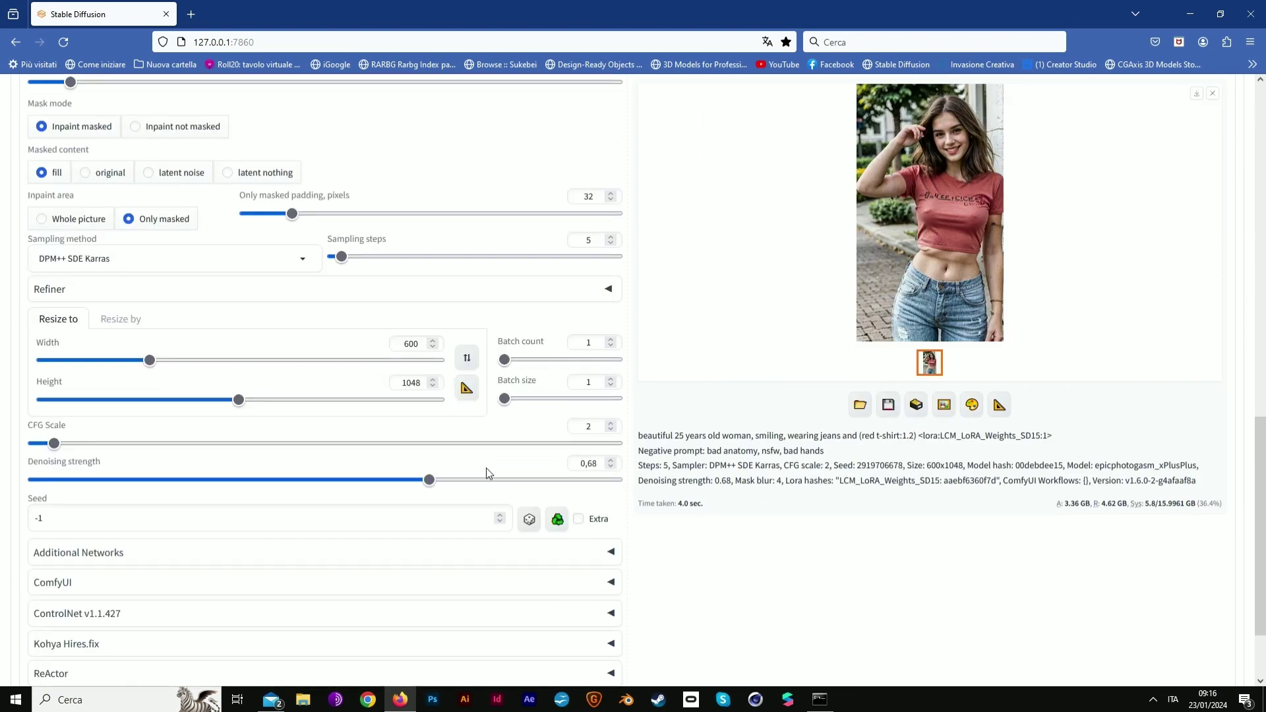
drag(432, 481, 406, 485)
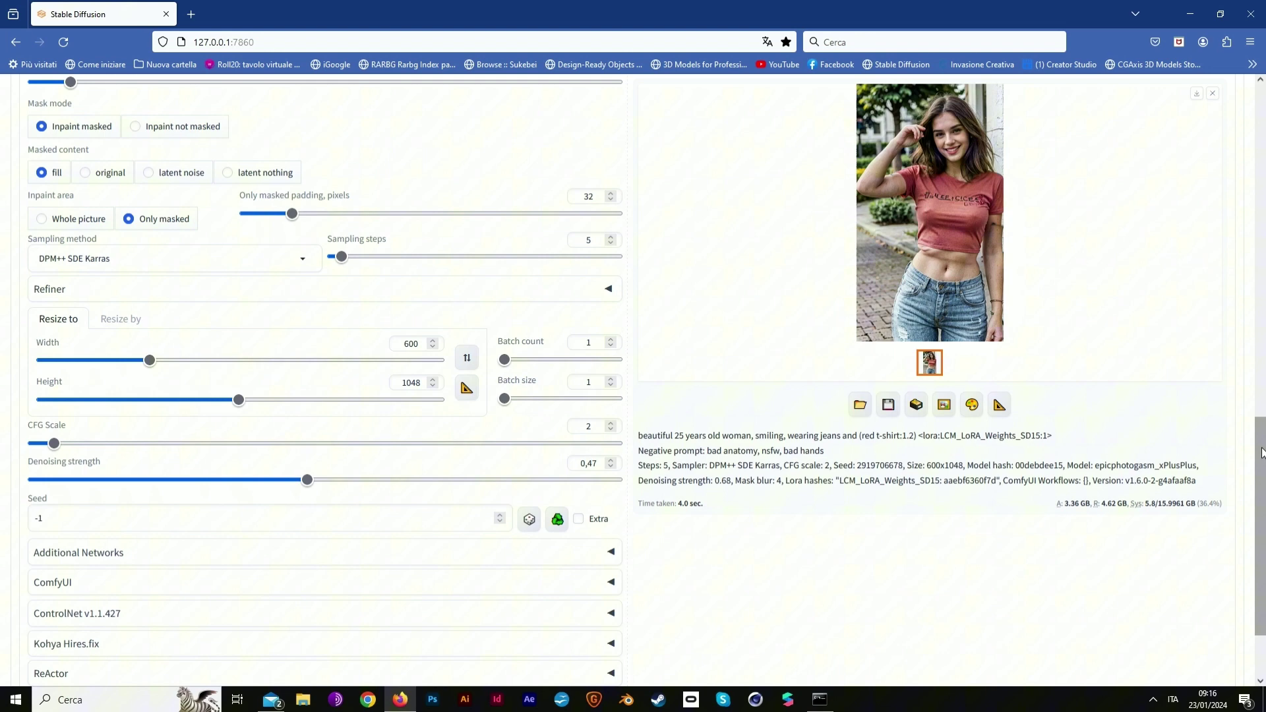
drag(1259, 450, 1253, 112)
Regenerate at denoising 0.47, then raise it to 0.55 and regenerate.
click(1166, 192)
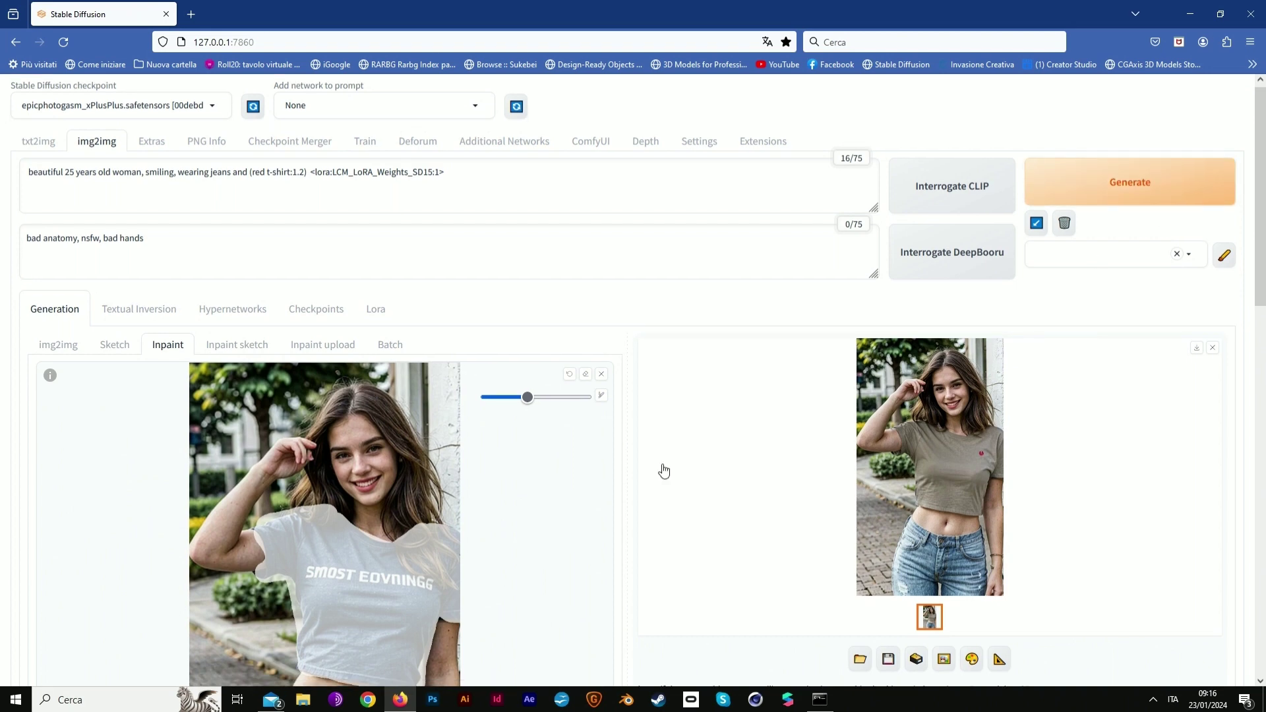
scroll(665, 470, down, 4)
scroll(323, 567, down, 6)
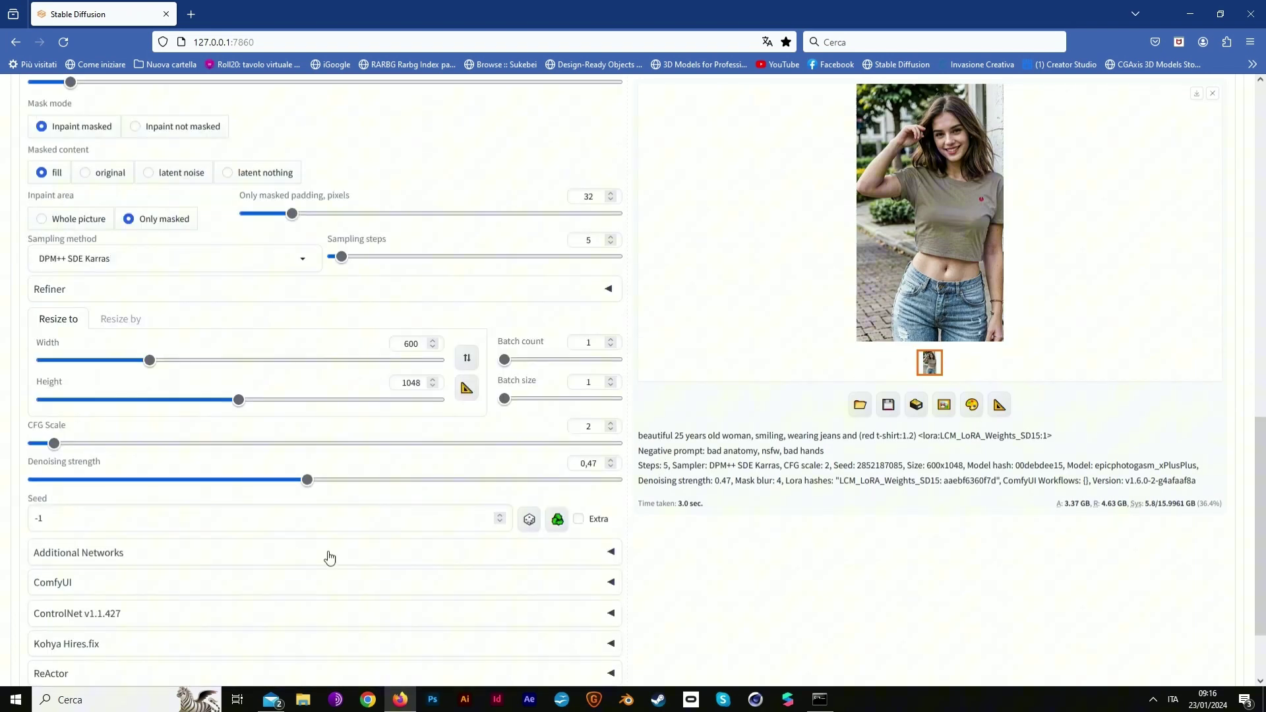
drag(315, 488, 366, 489)
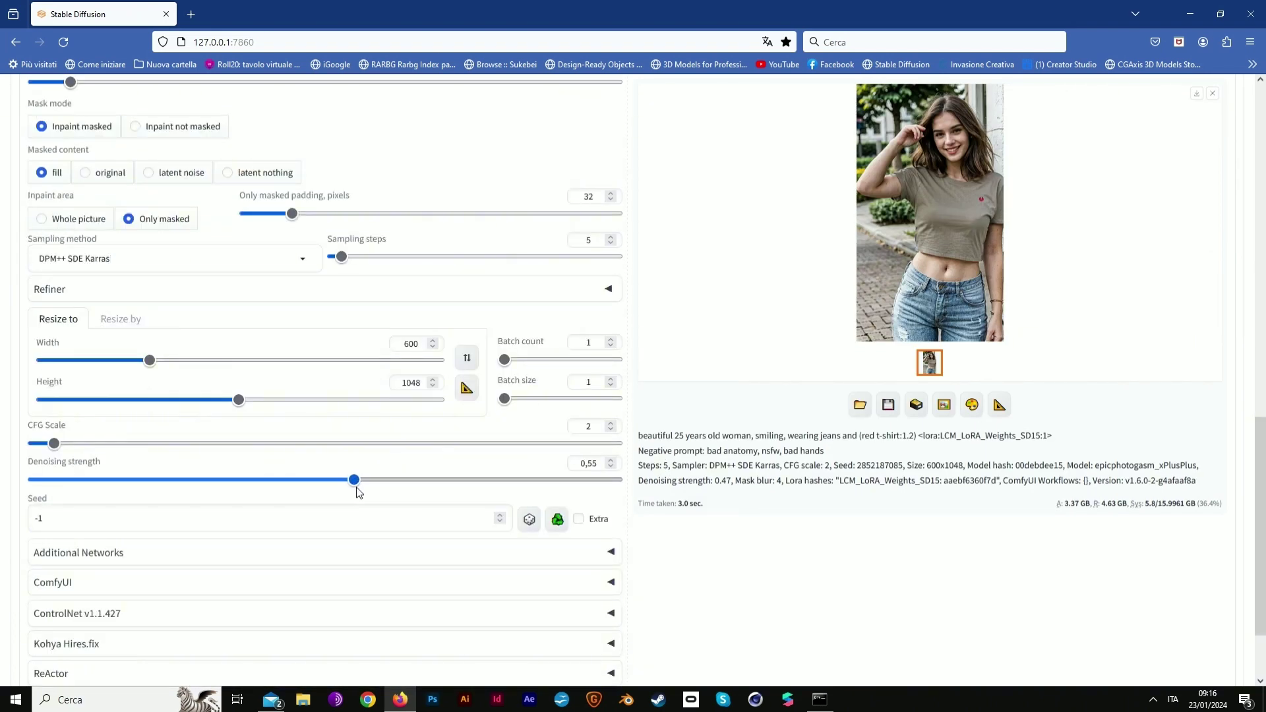
scroll(1154, 417, up, 9)
scroll(1181, 317, up, 4)
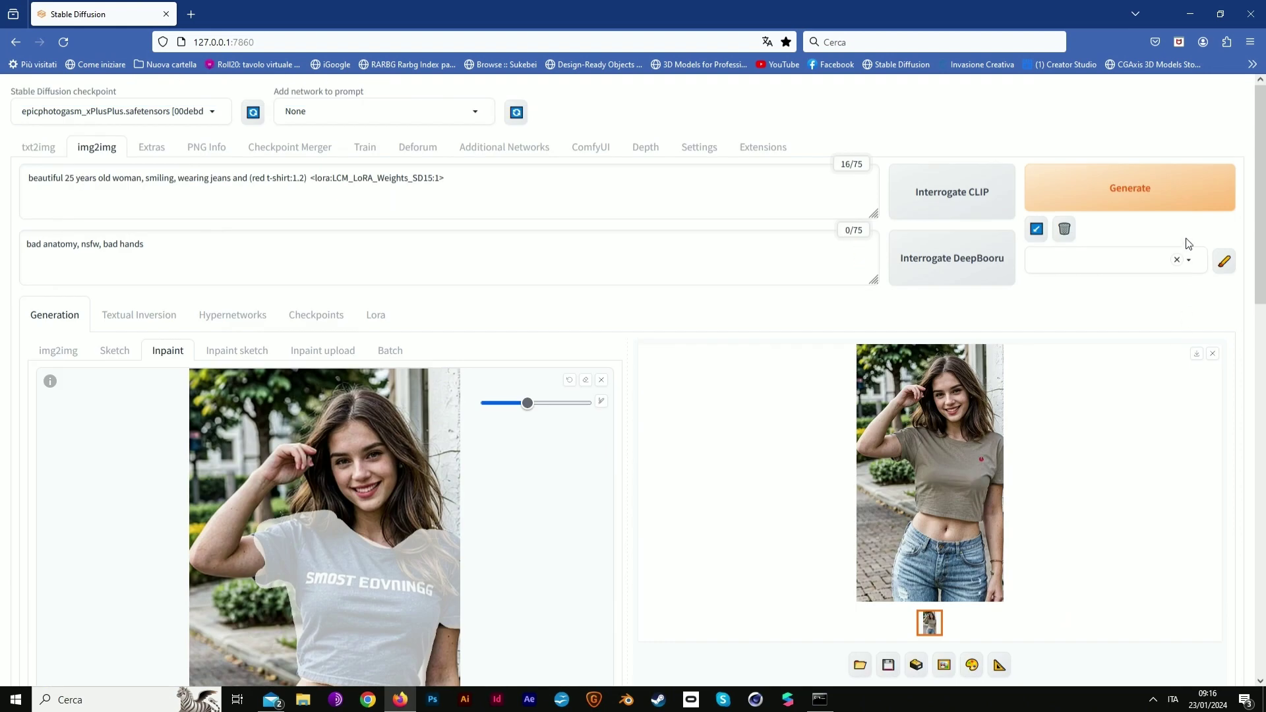
click(1177, 197)
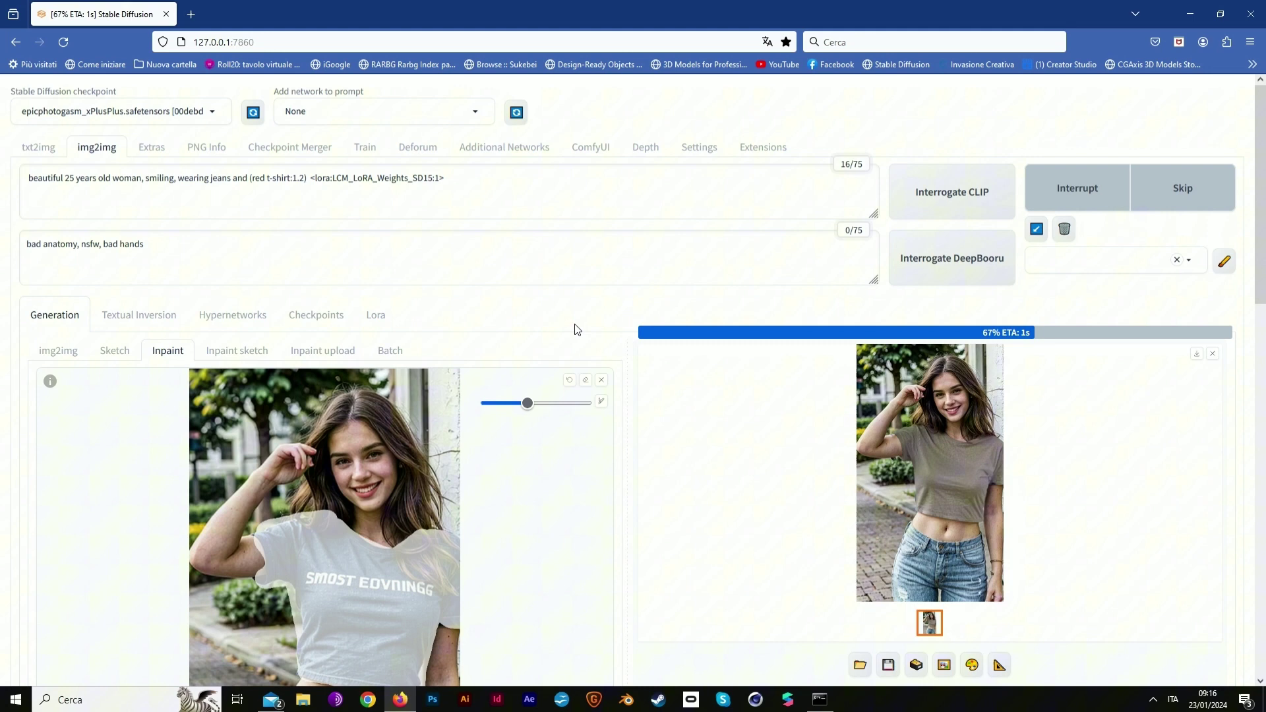
Set denoising strength to 0.65 and generate a new red-shirt result.
scroll(578, 330, down, 6)
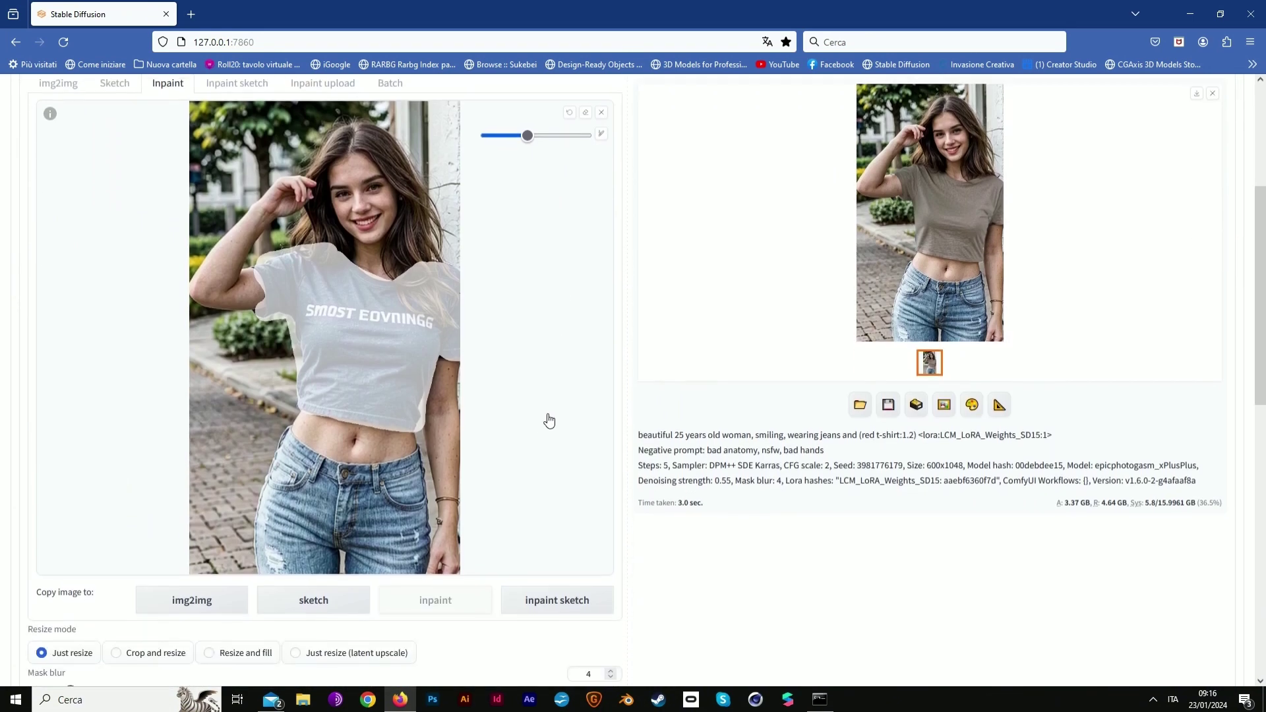
scroll(410, 581, down, 6)
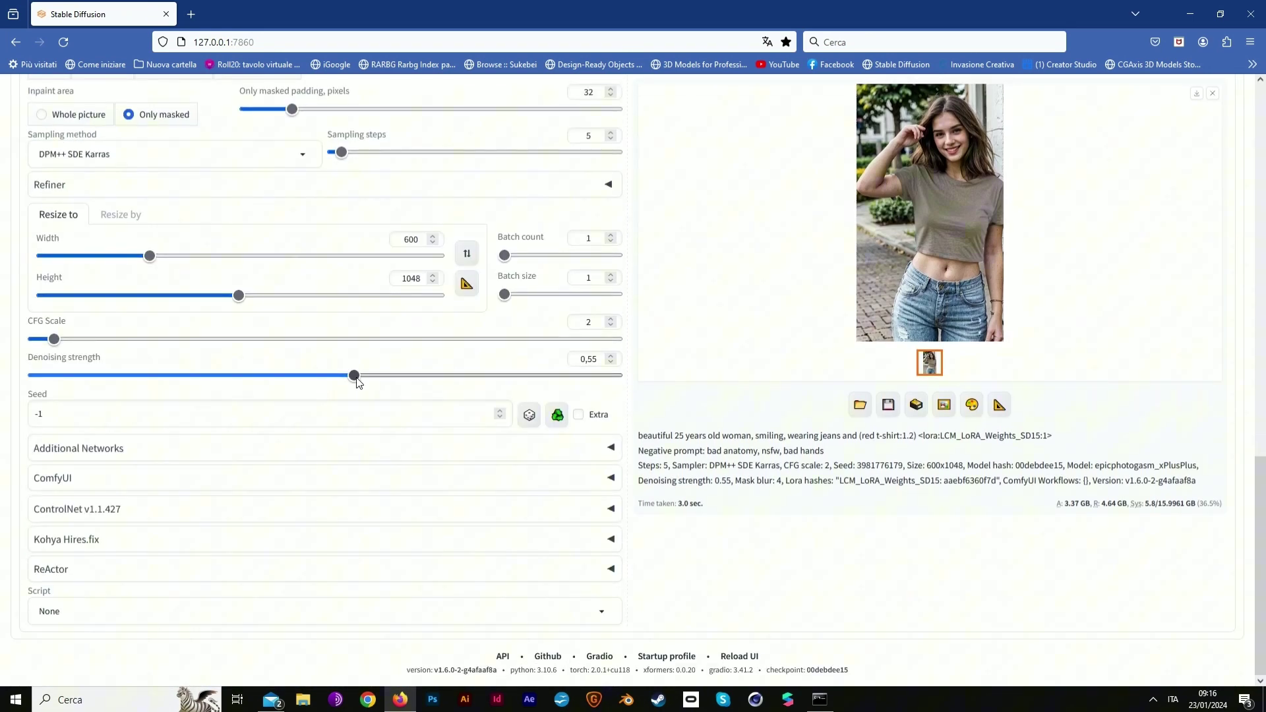
drag(357, 377, 417, 386)
scroll(1034, 404, up, 6)
scroll(1034, 403, up, 4)
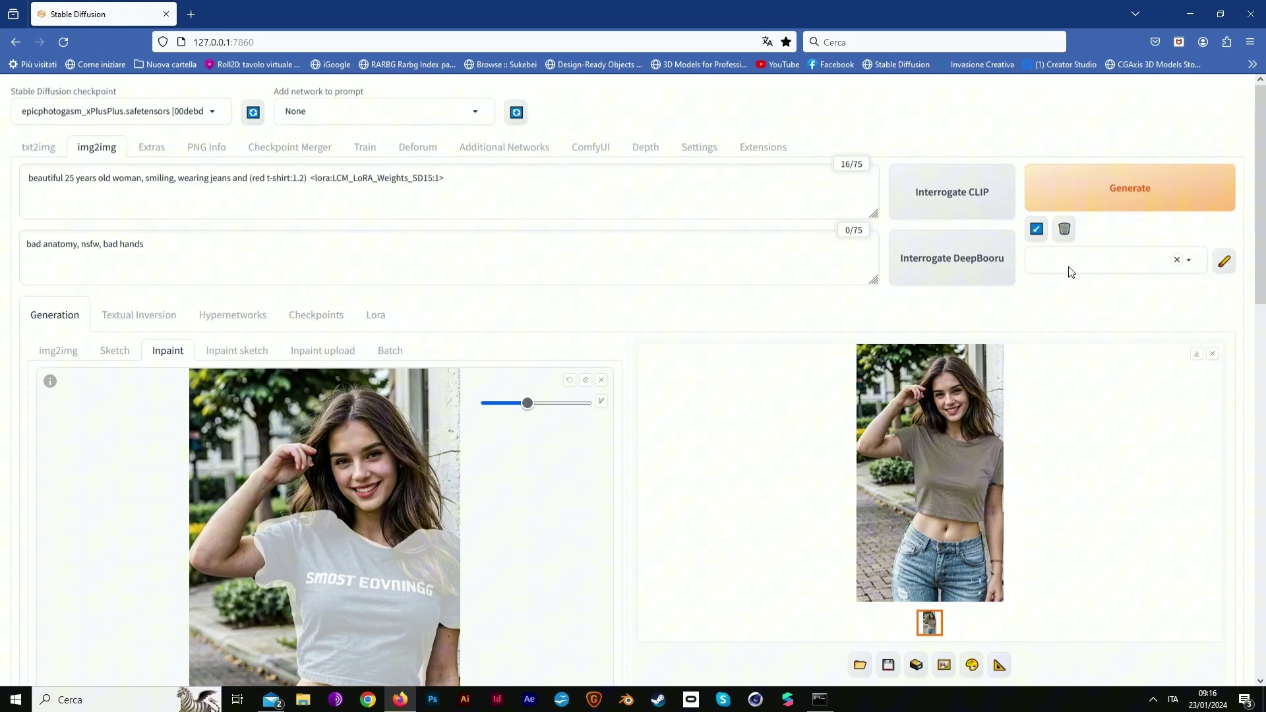
click(1088, 197)
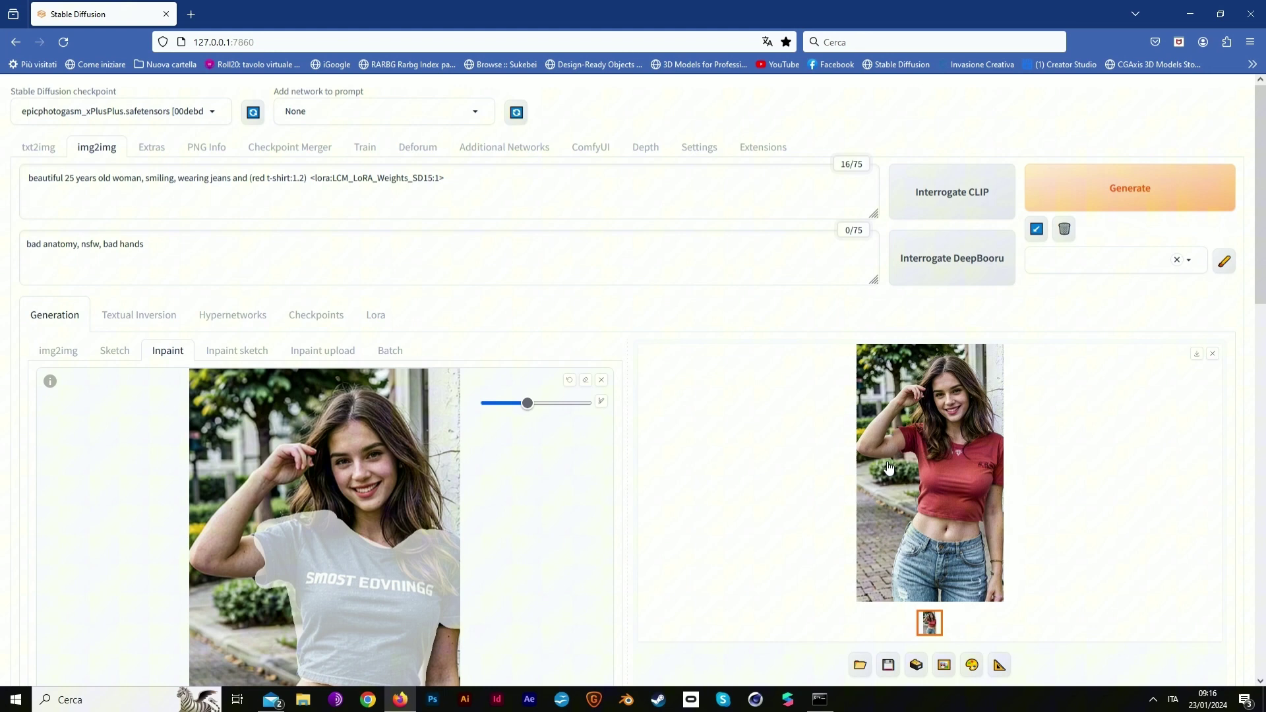
Clear the shirt mask and brush a new mask over the jeans.
scroll(634, 485, down, 2)
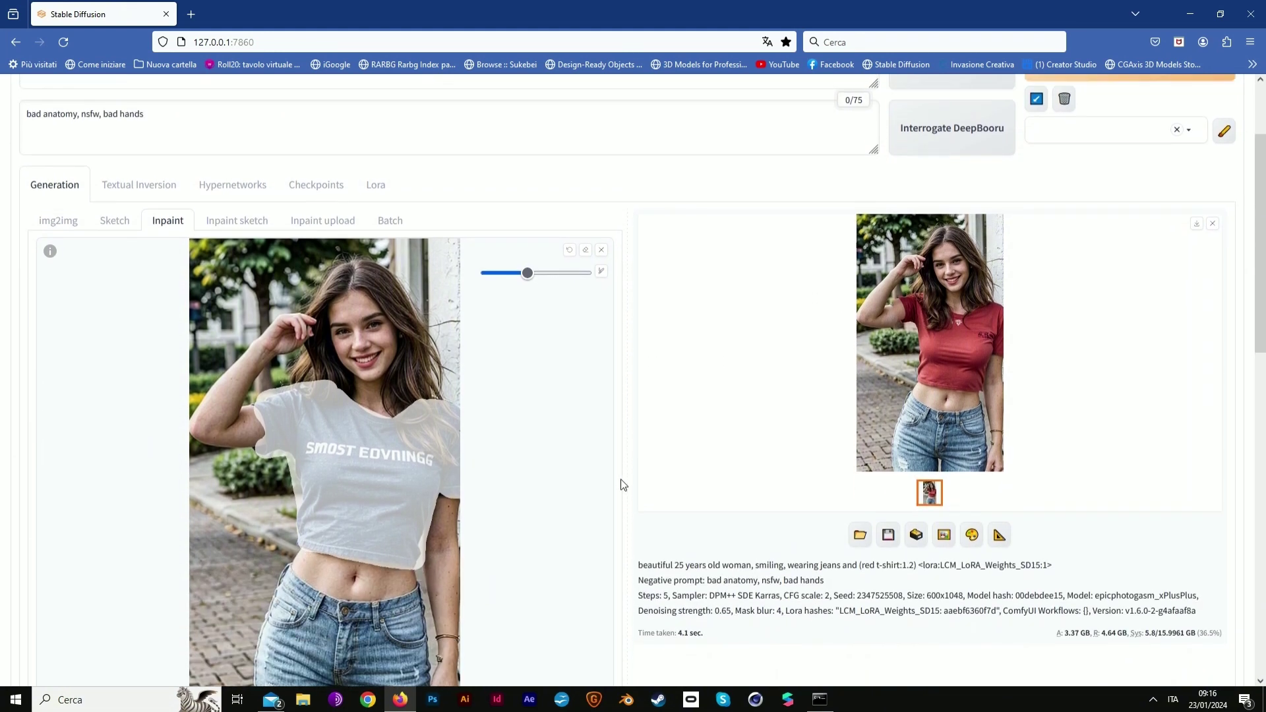
right_click(418, 470)
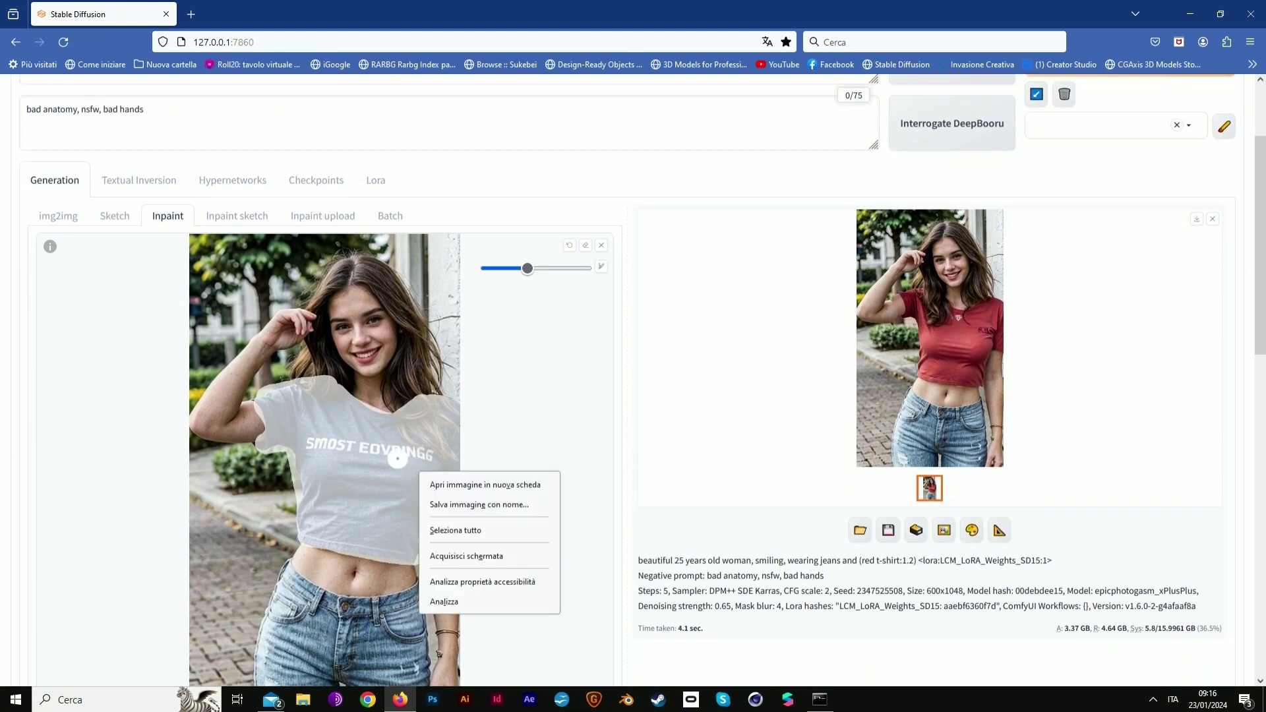
click(585, 247)
click(585, 248)
scroll(327, 557, down, 3)
scroll(317, 545, up, 2)
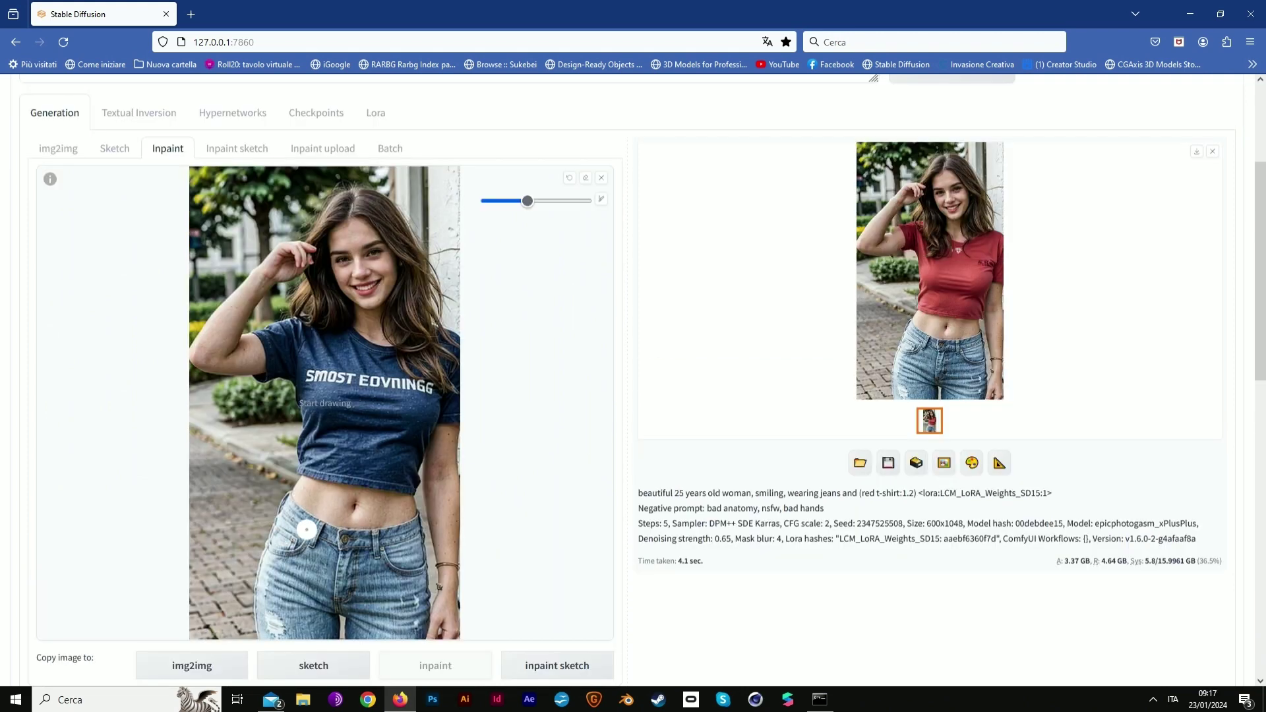
mouse_move(286, 505)
mouse_down()
mouse_move(342, 535)
mouse_move(418, 516)
mouse_move(412, 637)
mouse_move(263, 645)
mouse_move(267, 561)
mouse_move(289, 510)
mouse_move(262, 628)
mouse_move(284, 558)
mouse_move(287, 608)
mouse_move(278, 630)
mouse_move(297, 544)
mouse_move(309, 630)
mouse_move(316, 564)
mouse_move(334, 545)
mouse_move(401, 545)
mouse_move(414, 621)
mouse_move(389, 622)
mouse_move(391, 601)
mouse_move(395, 629)
mouse_move(398, 617)
mouse_move(323, 618)
mouse_move(374, 600)
mouse_move(350, 583)
mouse_move(341, 603)
mouse_move(328, 581)
mouse_move(420, 578)
mouse_move(414, 524)
mouse_move(425, 632)
mouse_up()
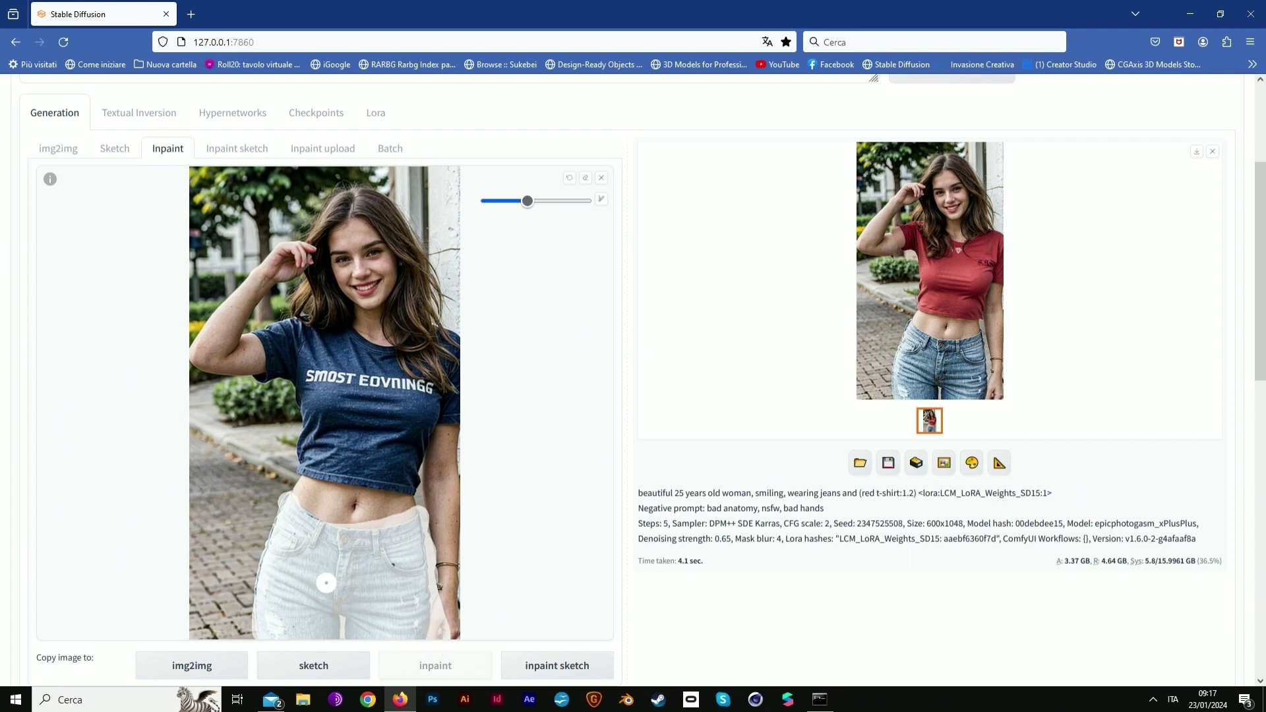
mouse_move(284, 528)
mouse_down()
mouse_move(251, 626)
mouse_move(267, 557)
mouse_up()
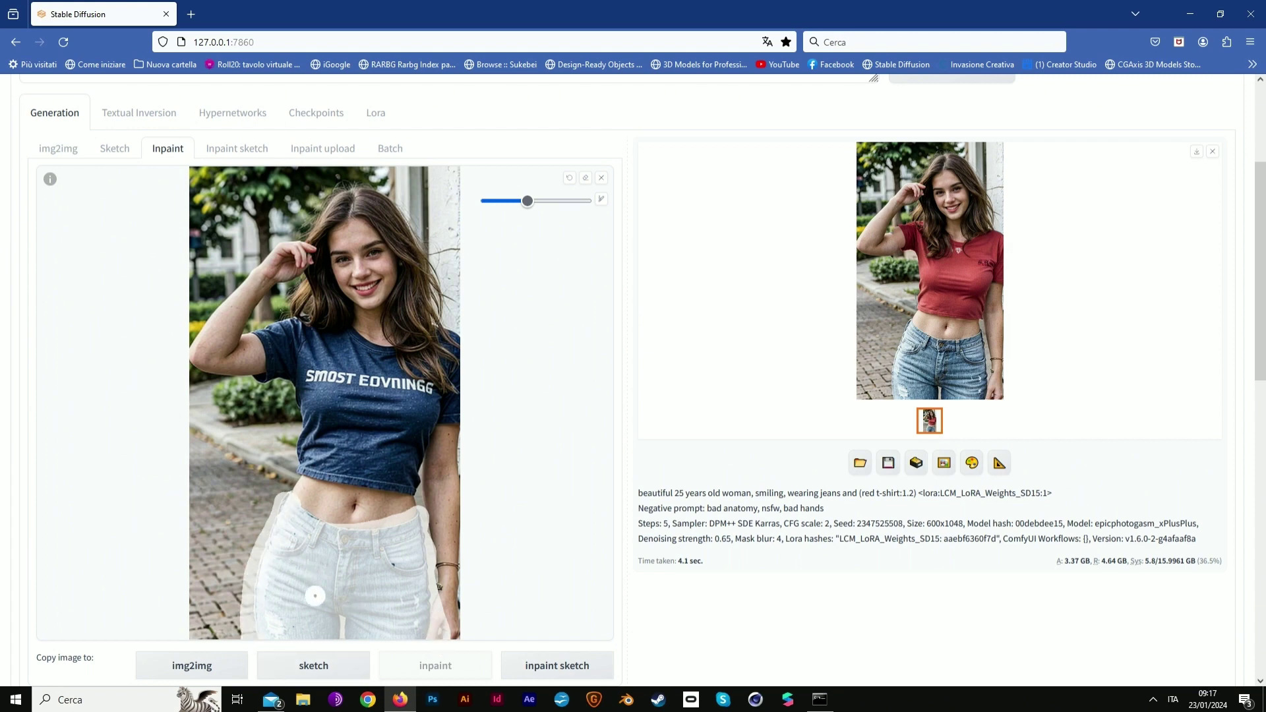
Raise the mask blur from 4 to 9.
scroll(316, 595, down, 5)
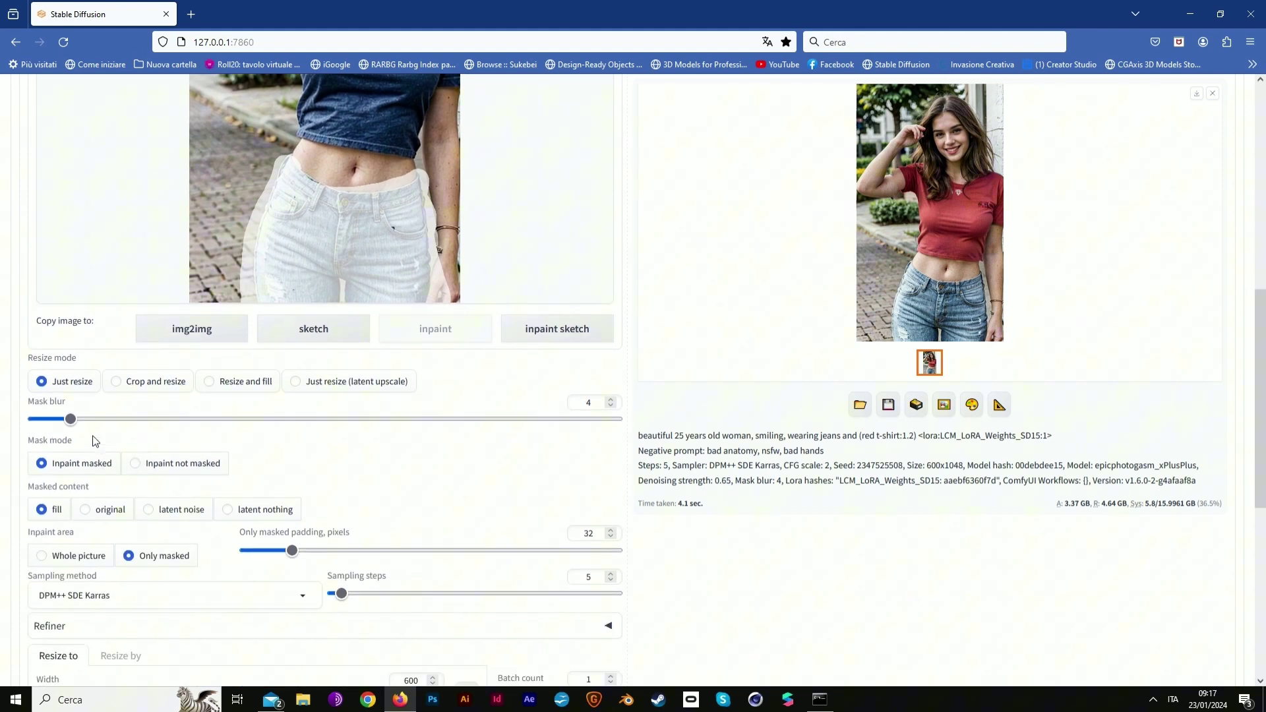
drag(71, 419, 116, 418)
scroll(428, 249, down, 2)
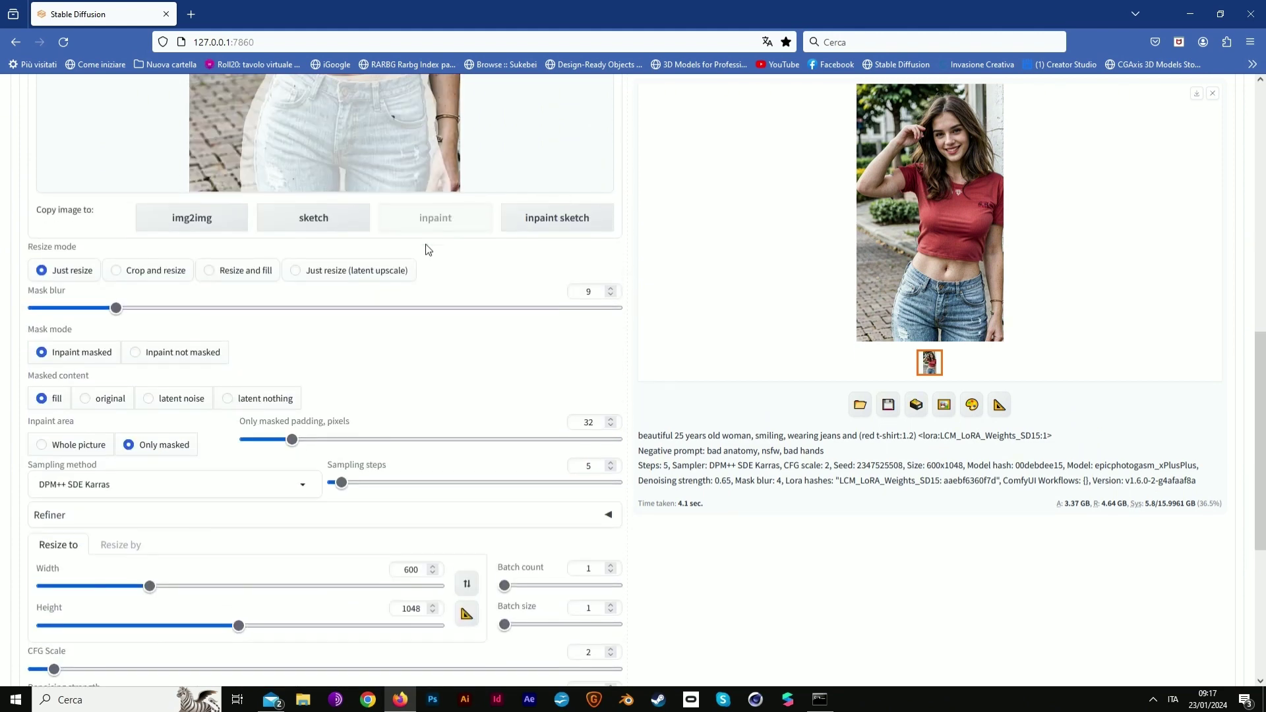
scroll(428, 250, up, 10)
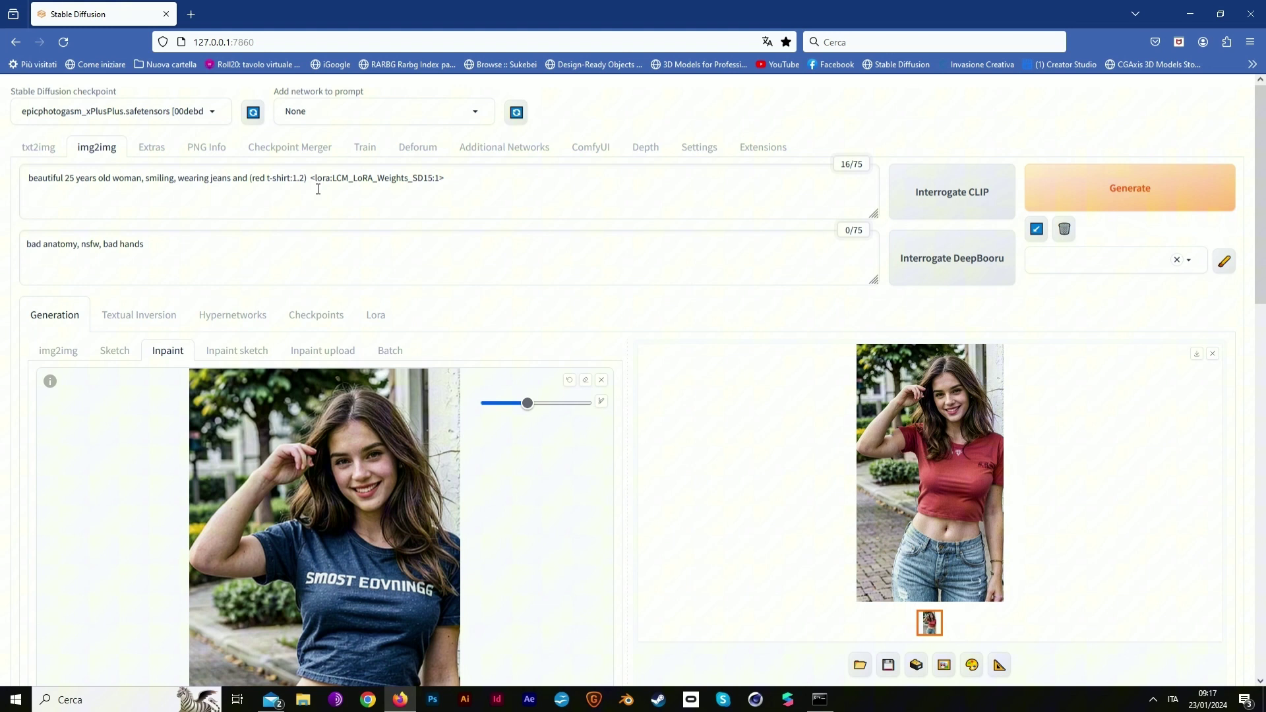
Rewrite the prompt to '(white skirt:1.2) and t-shirt' and generate the skirt.
click(212, 176)
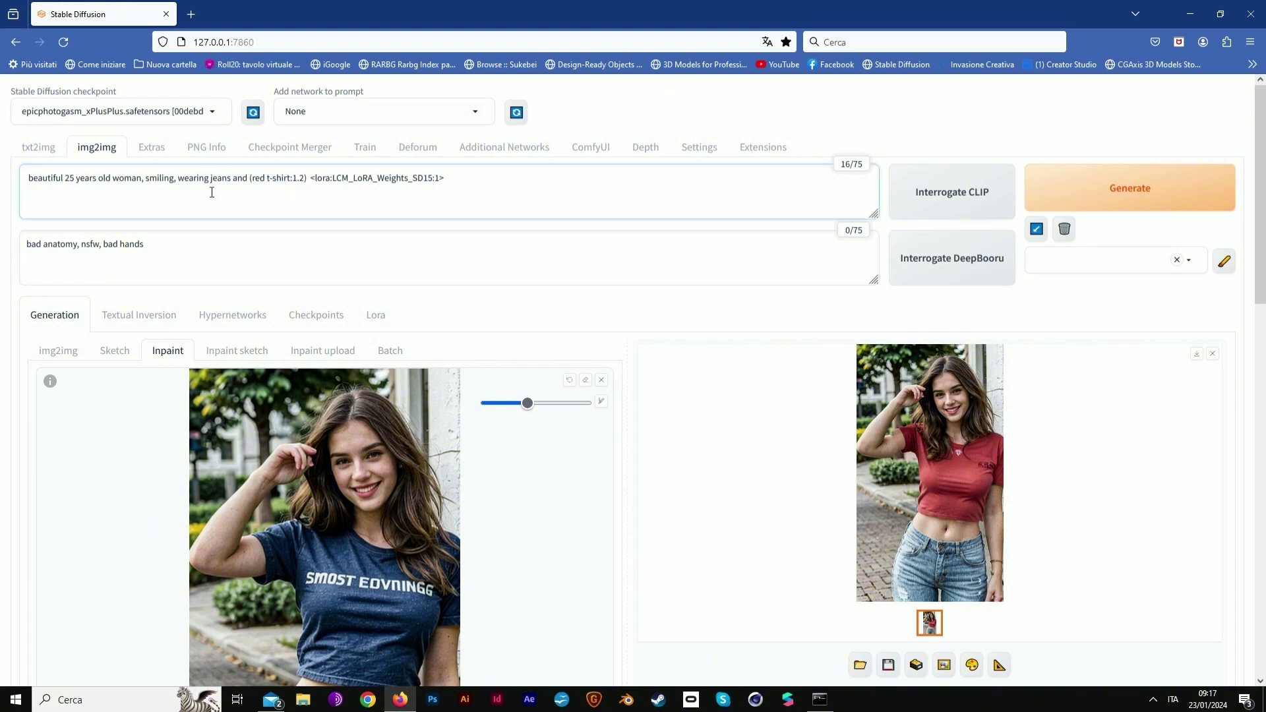
text((wi)
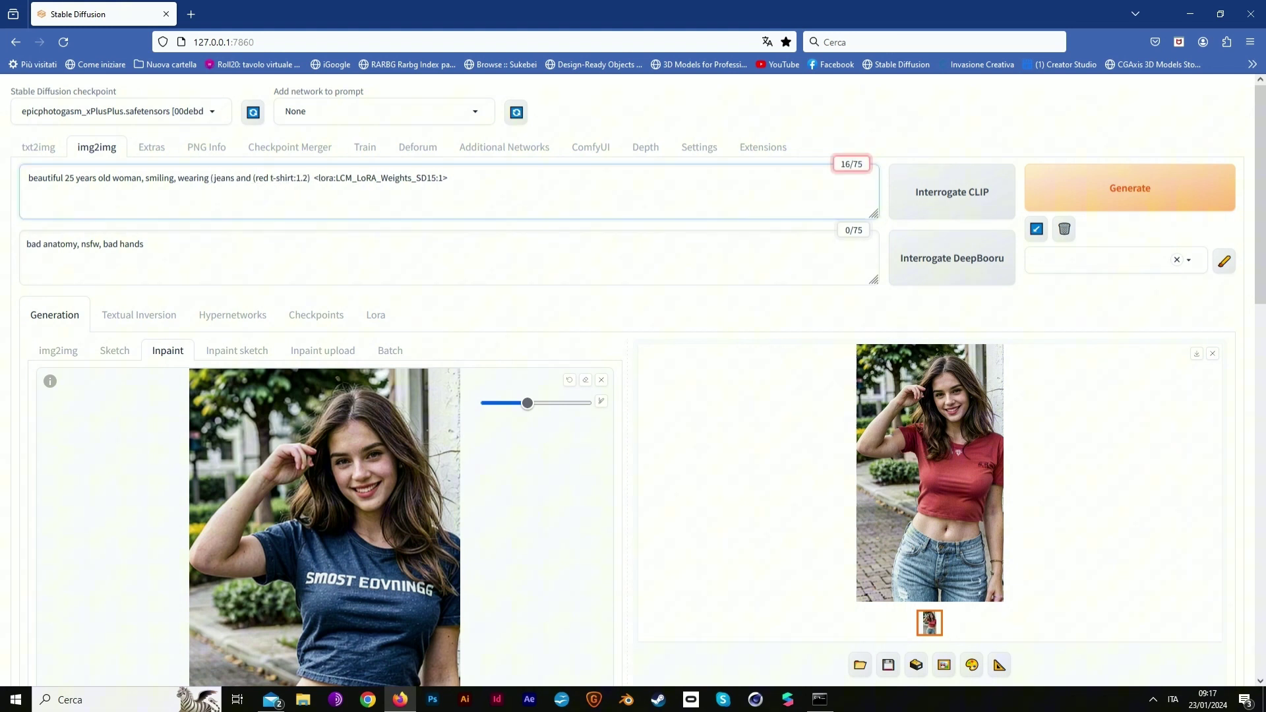
text(ht)
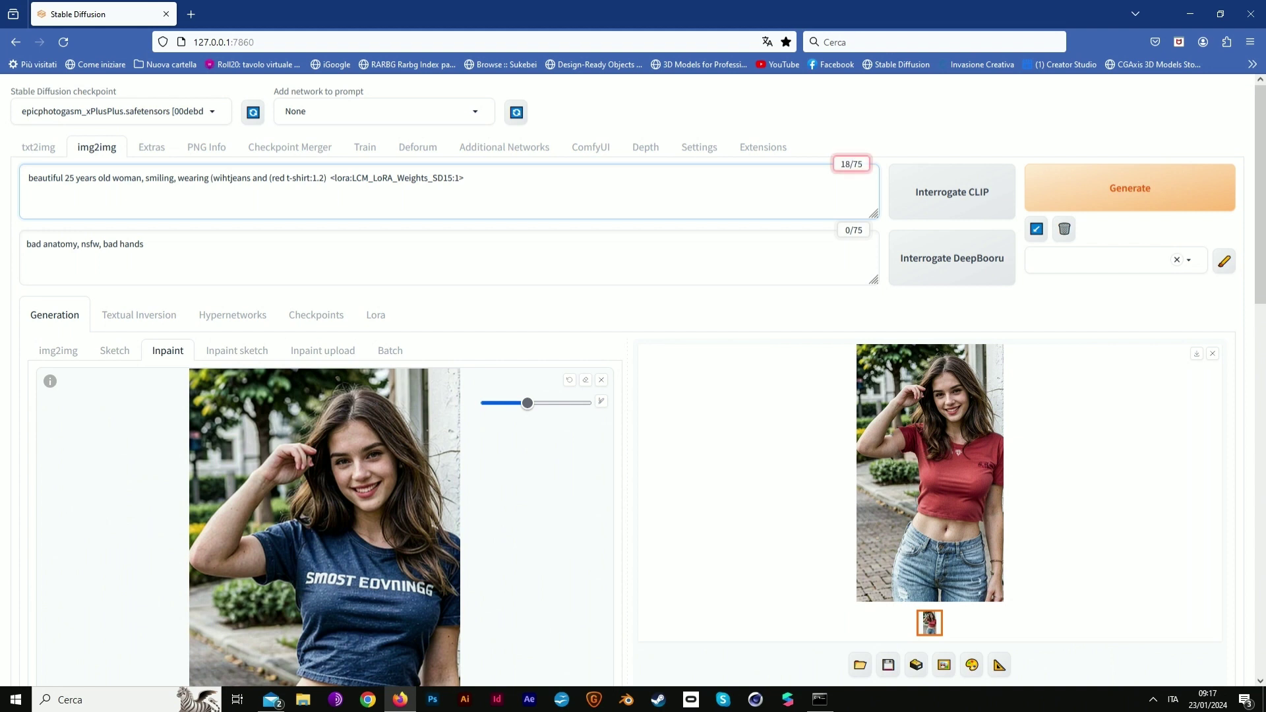
key(BackSpace)
key(BackSpace)
key(BackSpace)
text(hite skirt)
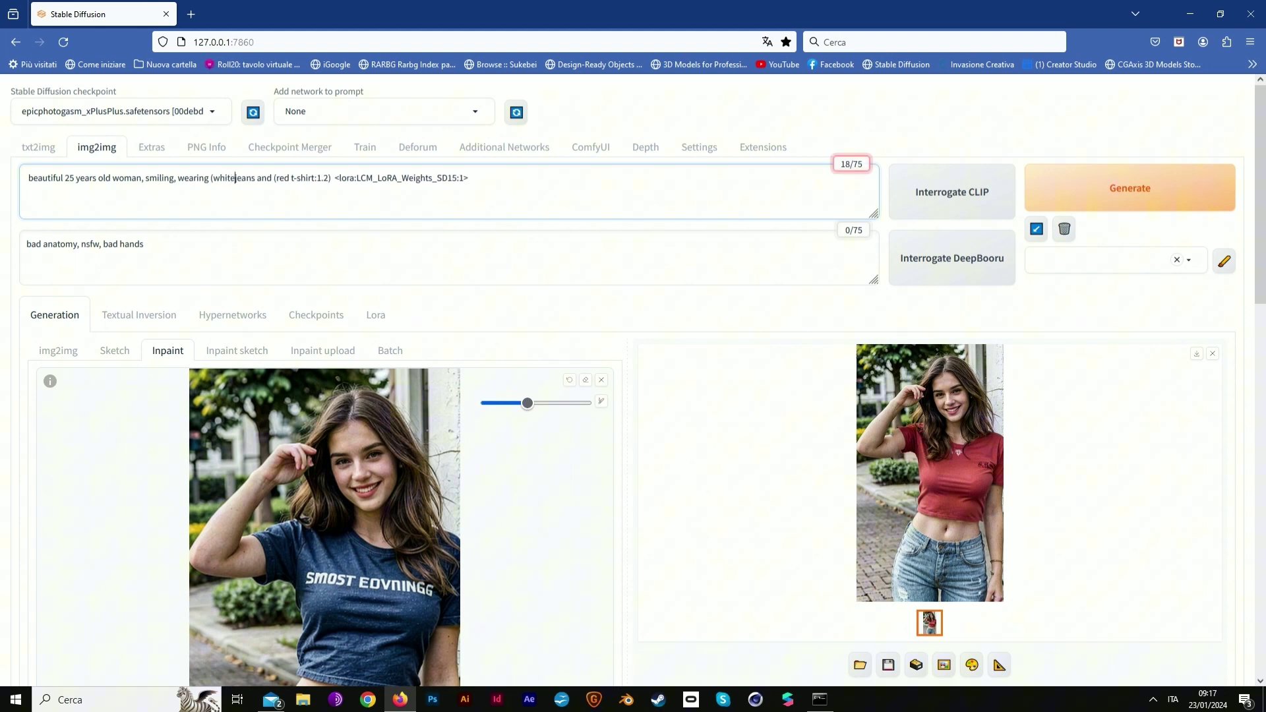
text(:1.2) )
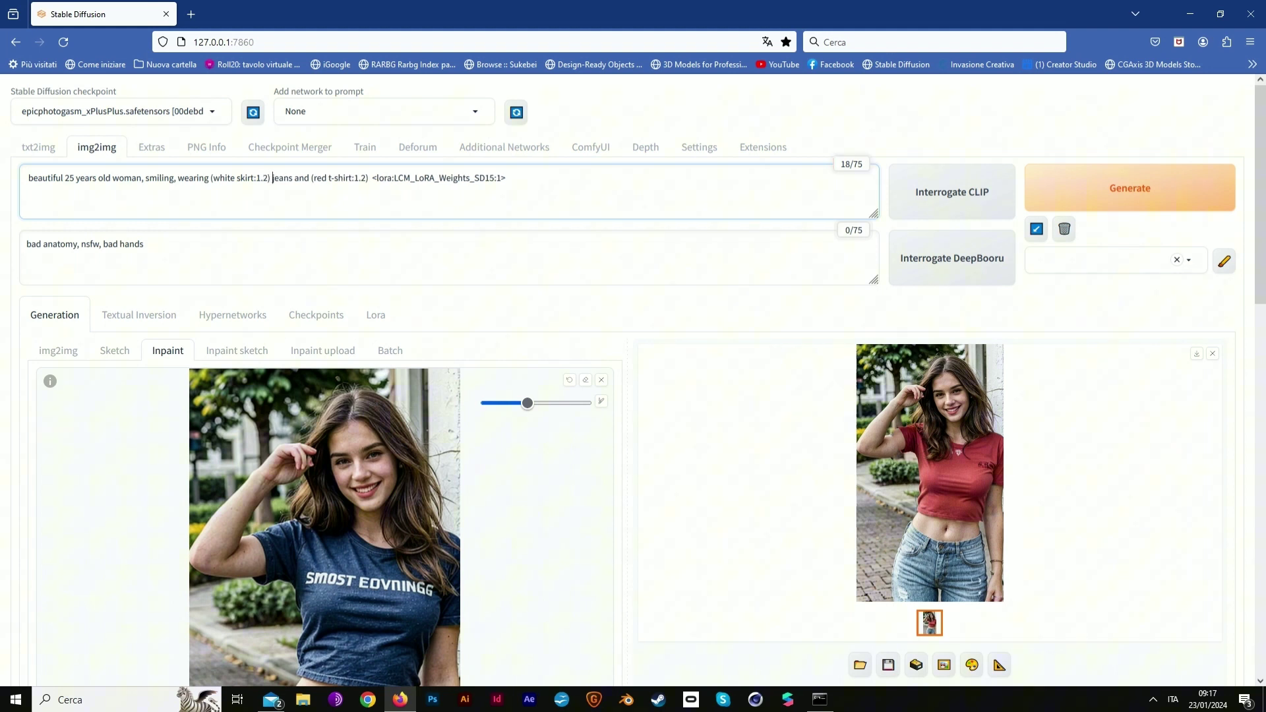
text(and)
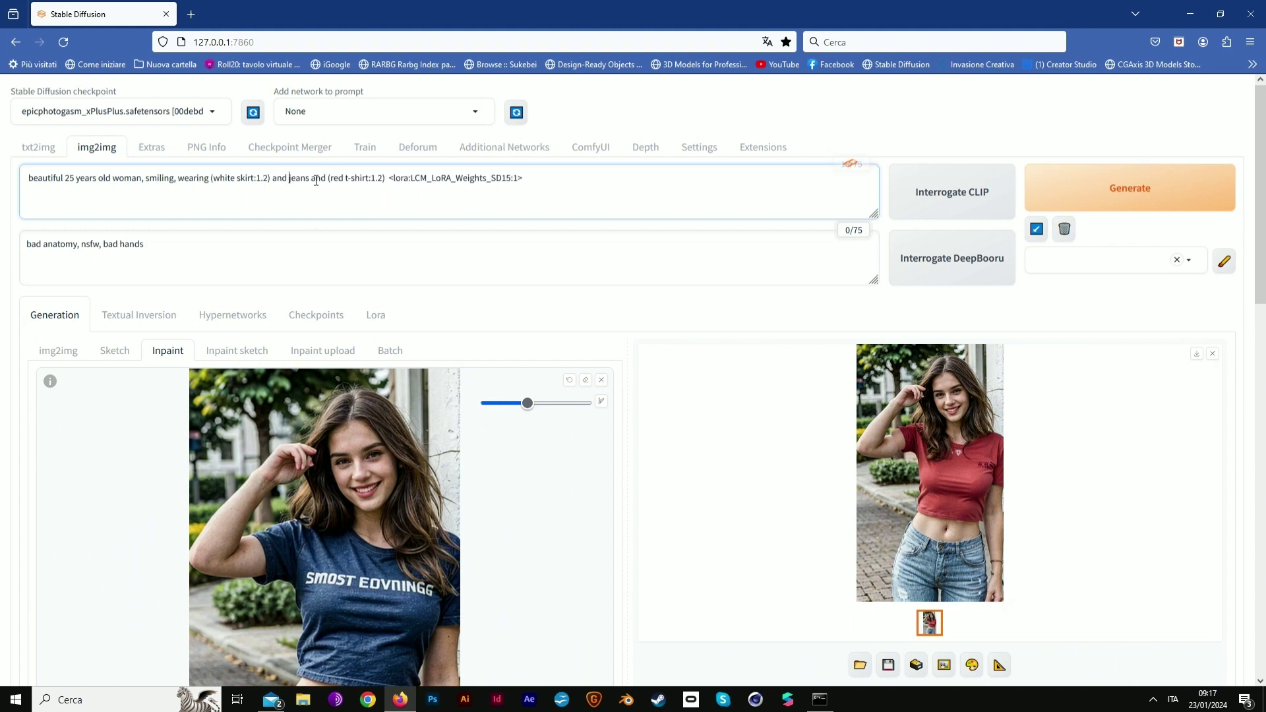
drag(315, 180, 391, 171)
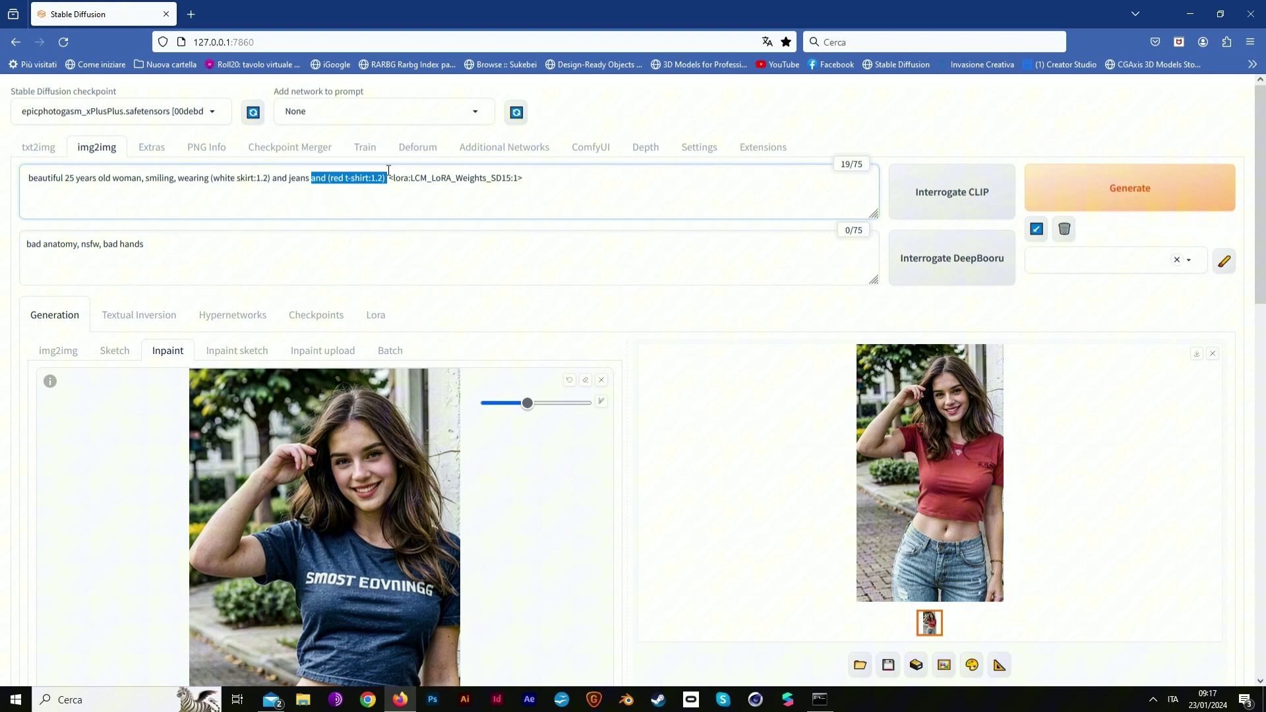
key(BackSpace)
key(BackSpace)
key(BackSpace)
key(BackSpace)
key(BackSpace)
key(BackSpace)
key(BackSpace)
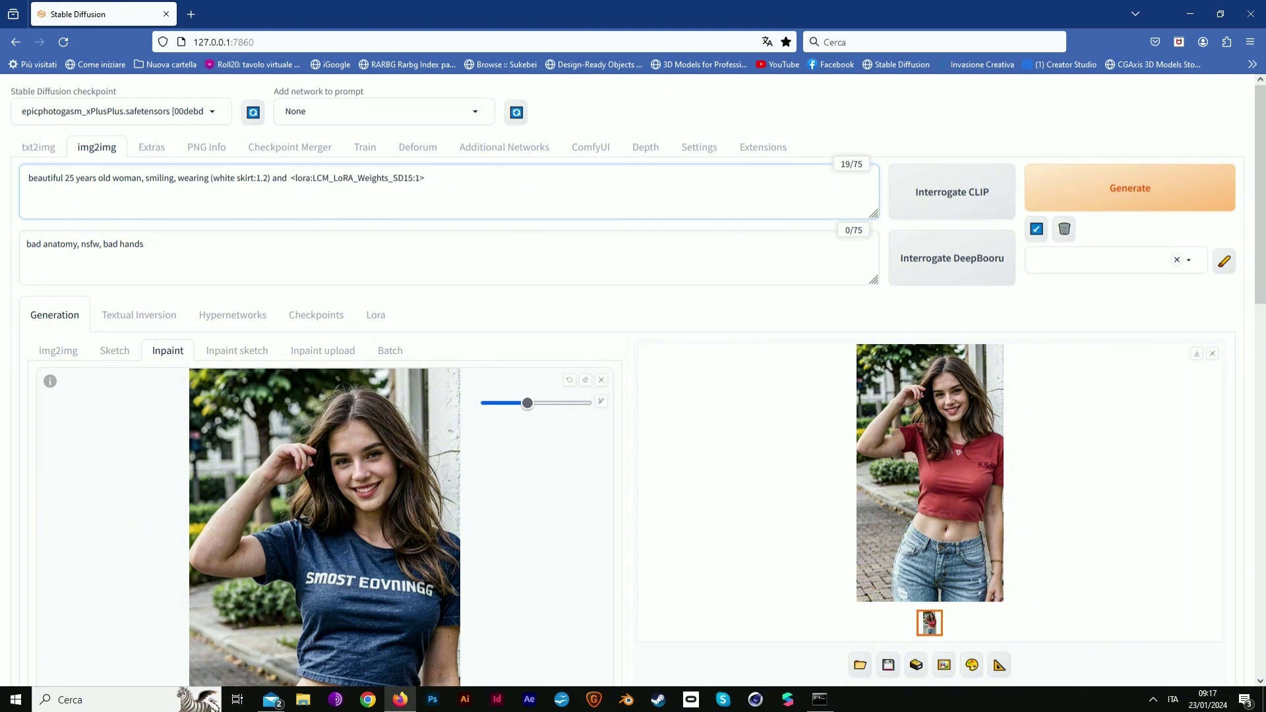
text(t-shirt)
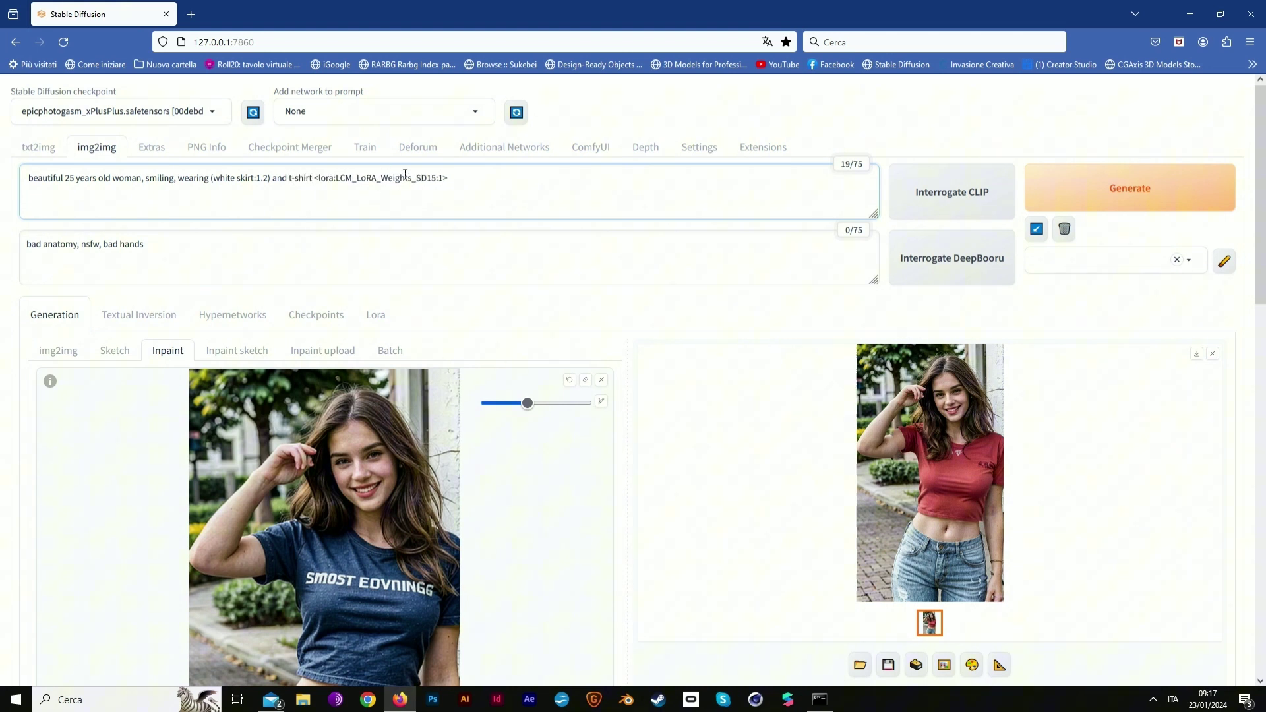
click(1131, 188)
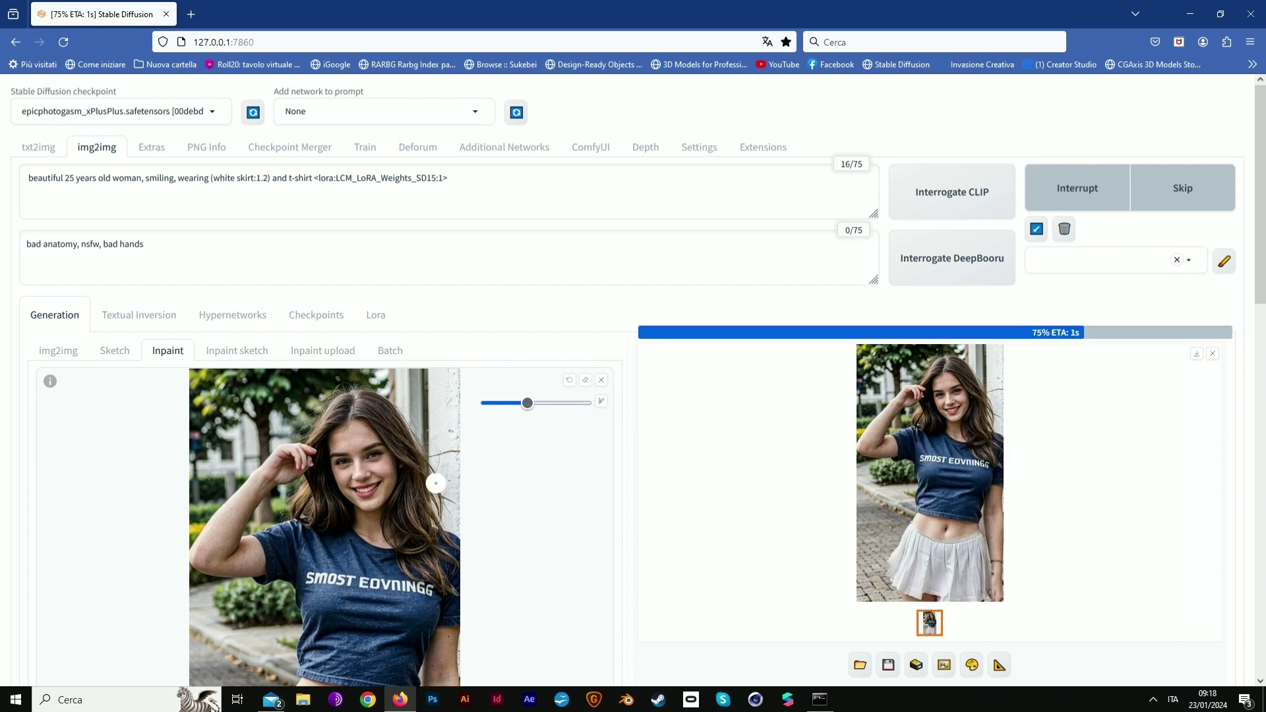
Change 'white' to 'green' in the prompt and regenerate the skirt.
scroll(436, 484, down, 5)
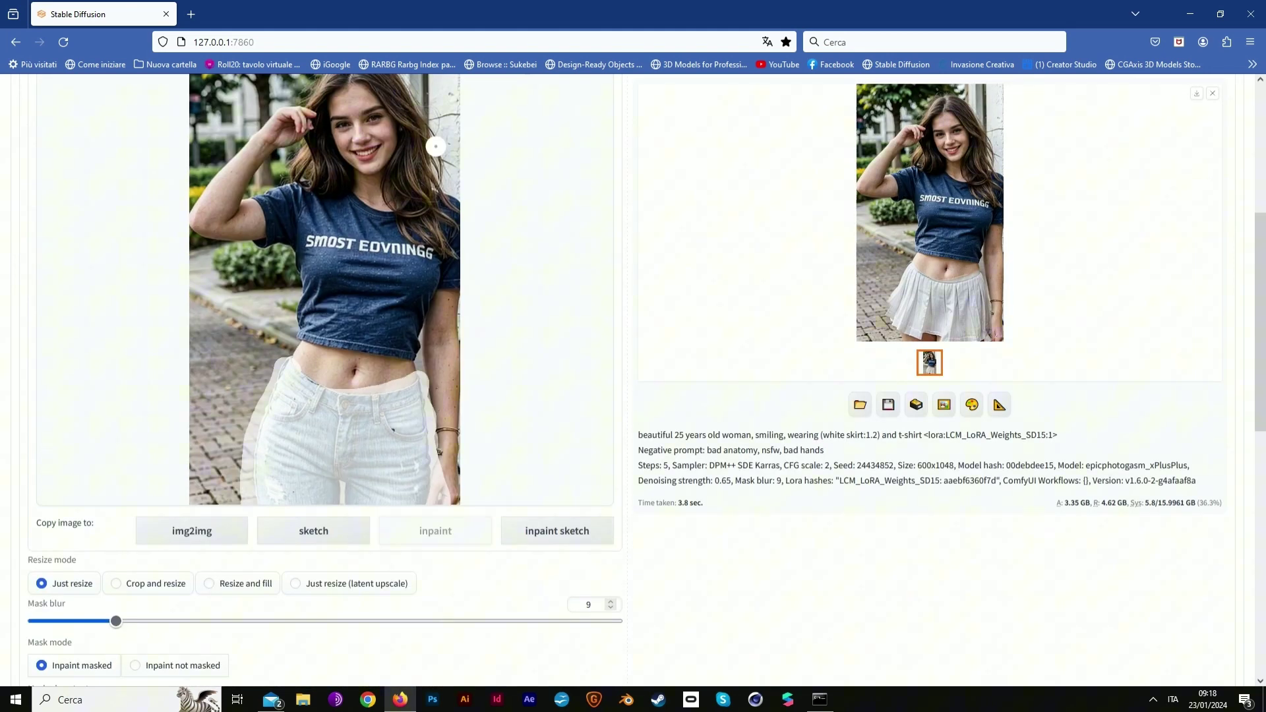
scroll(637, 288, up, 4)
click(226, 177)
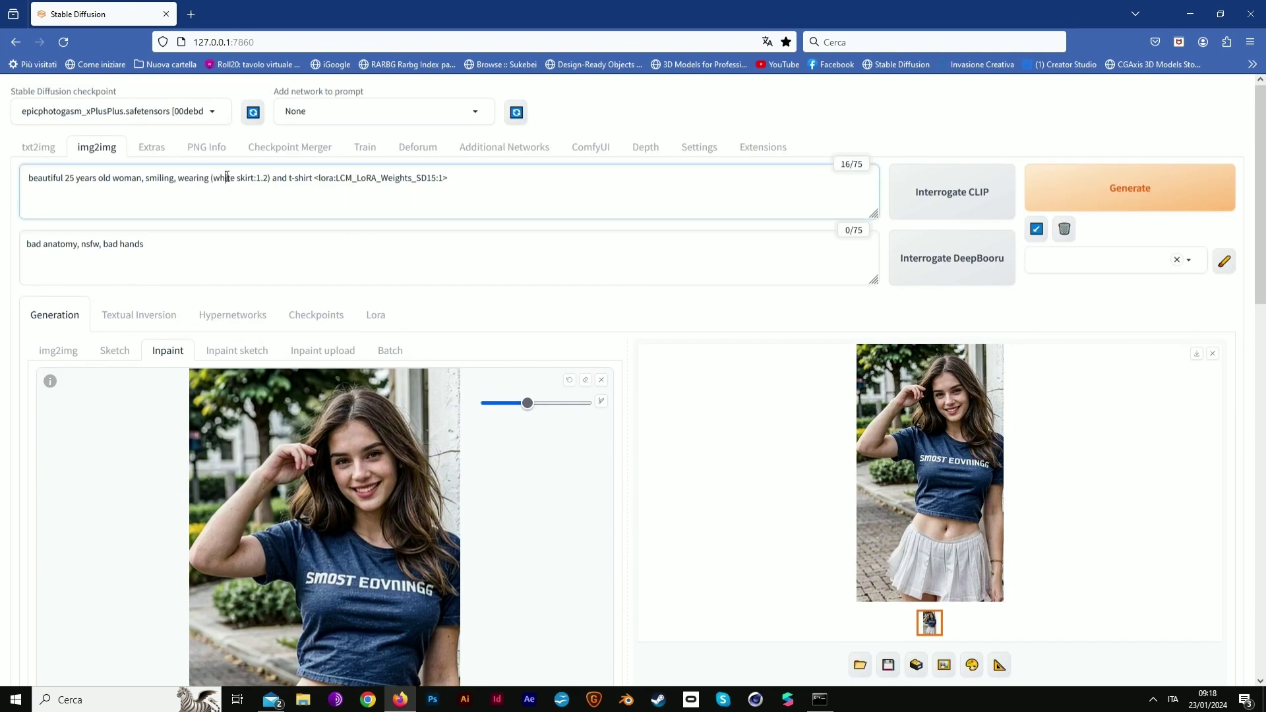
text(green)
click(1072, 185)
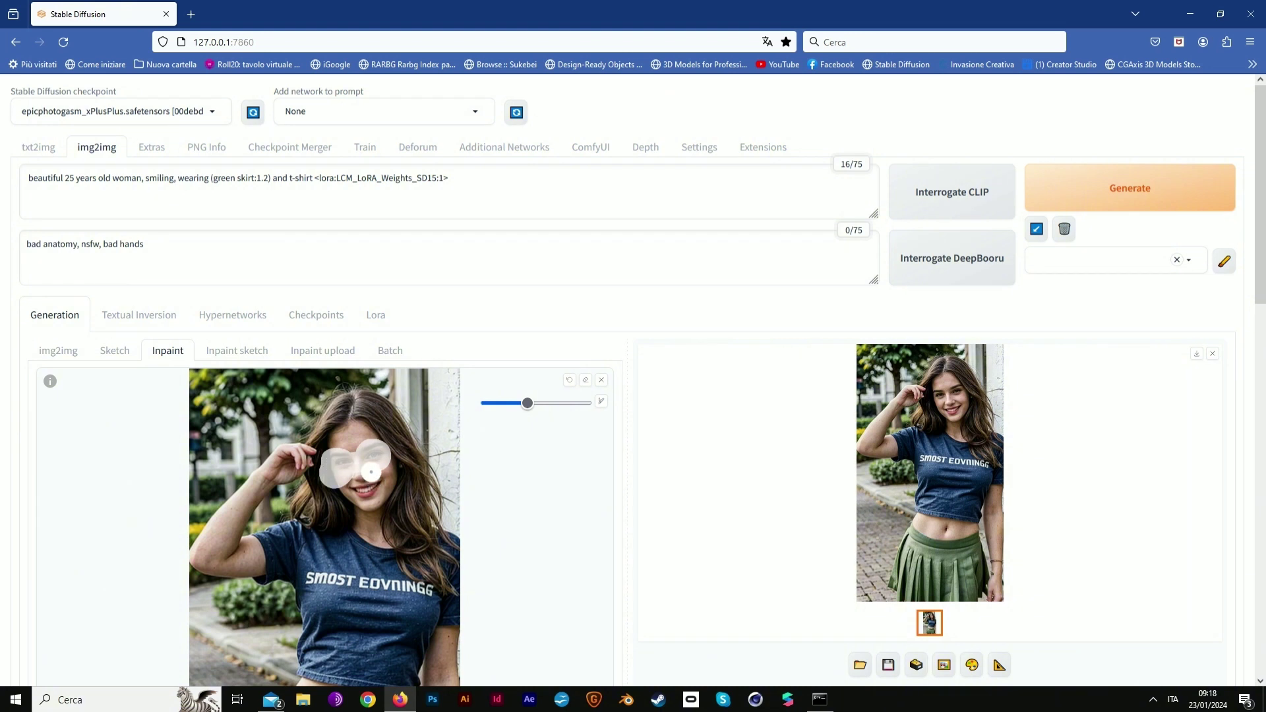
Clear the old mask and, with a slightly smaller brush, mask over the woman's eye.
click(585, 380)
drag(528, 403, 513, 403)
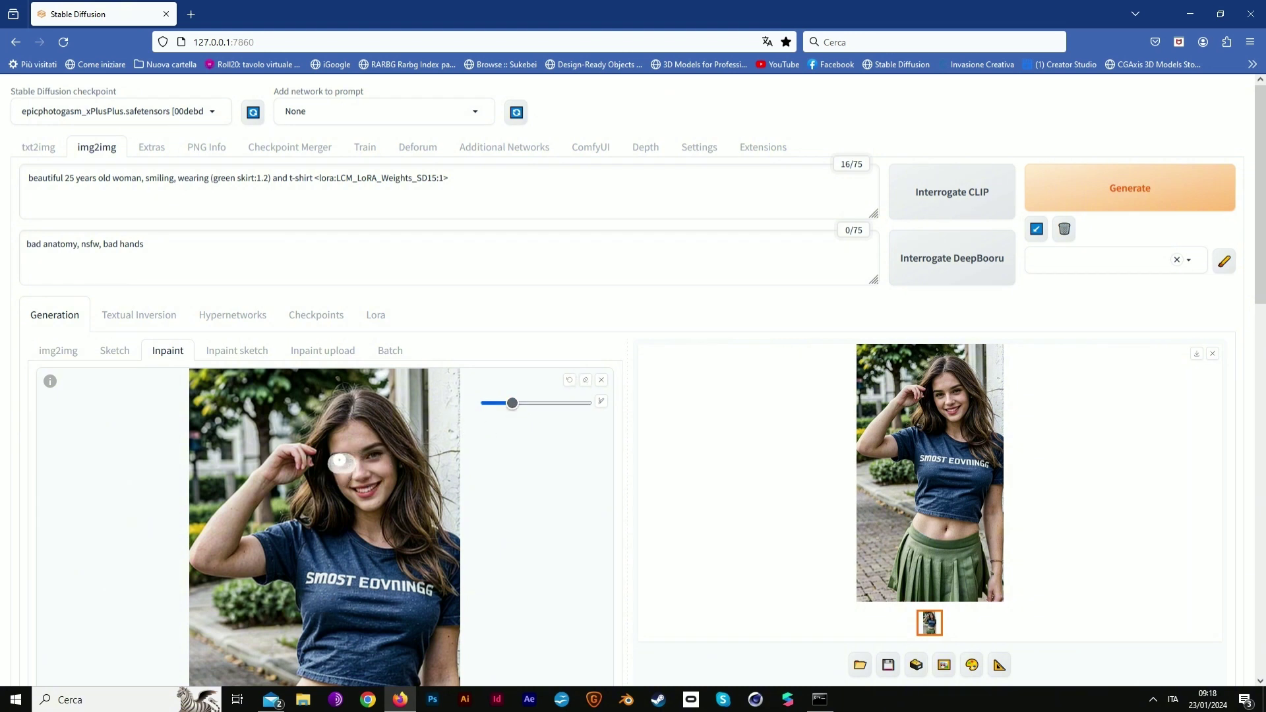
drag(374, 458, 379, 453)
Replace the green skirt phrase with 'jeans and t-shirt and fancy sun glasses' and generate.
drag(209, 177, 279, 173)
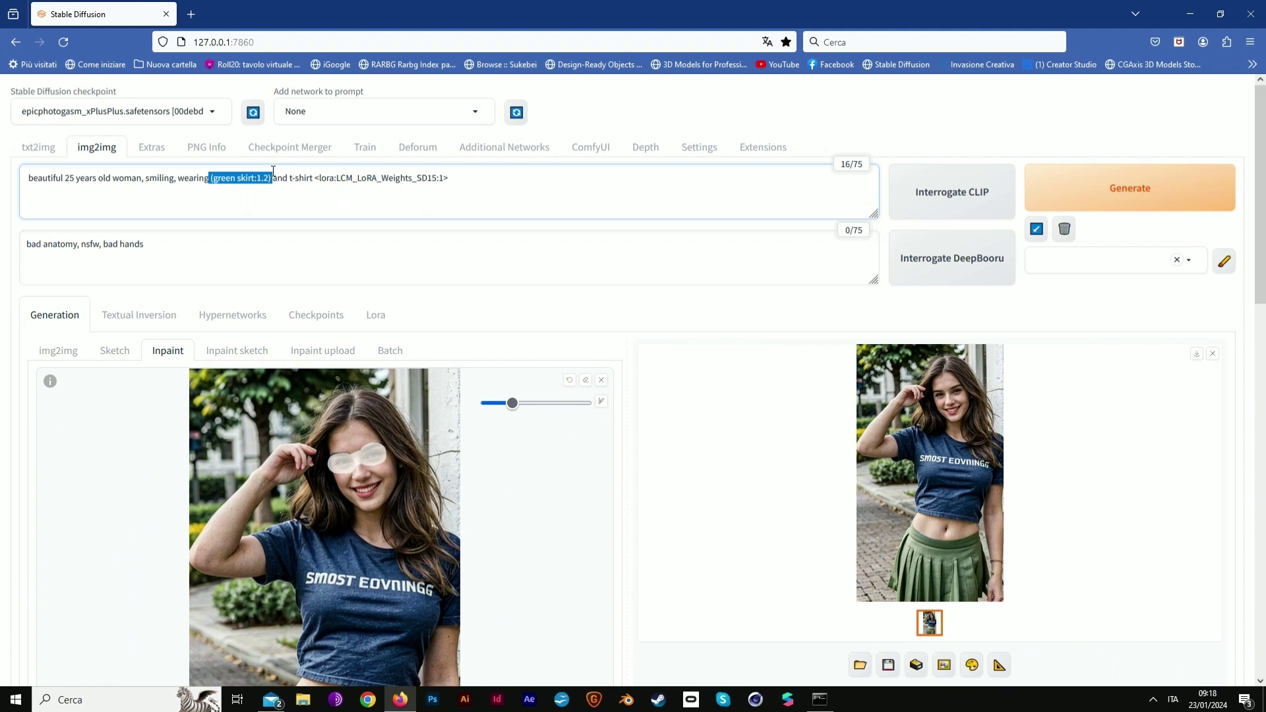
text(jean)
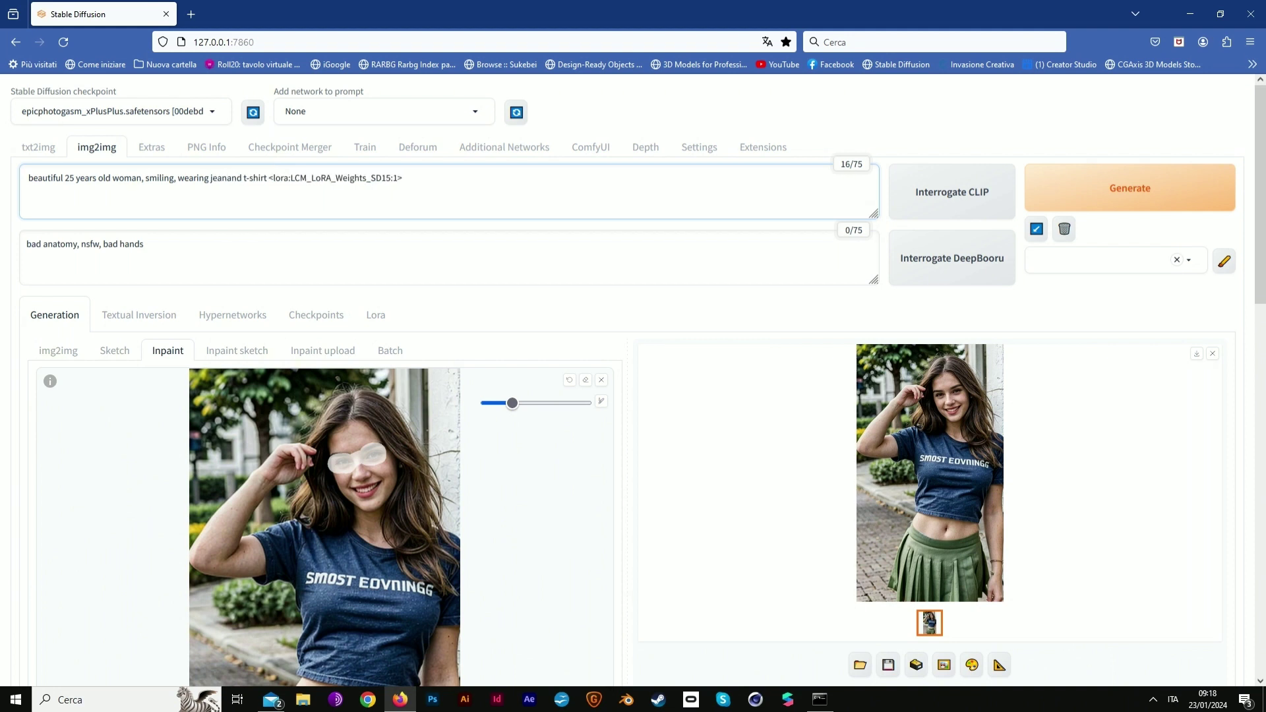
text(s )
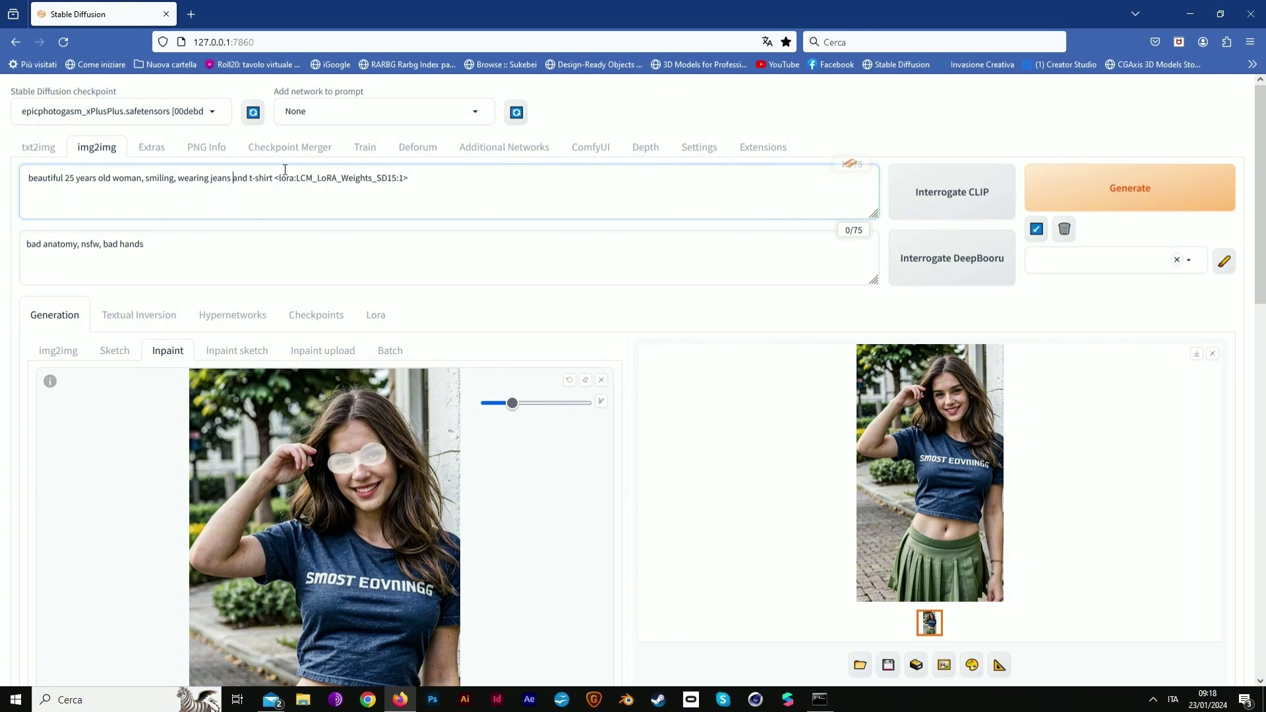
text(and t-shirt and fancy )
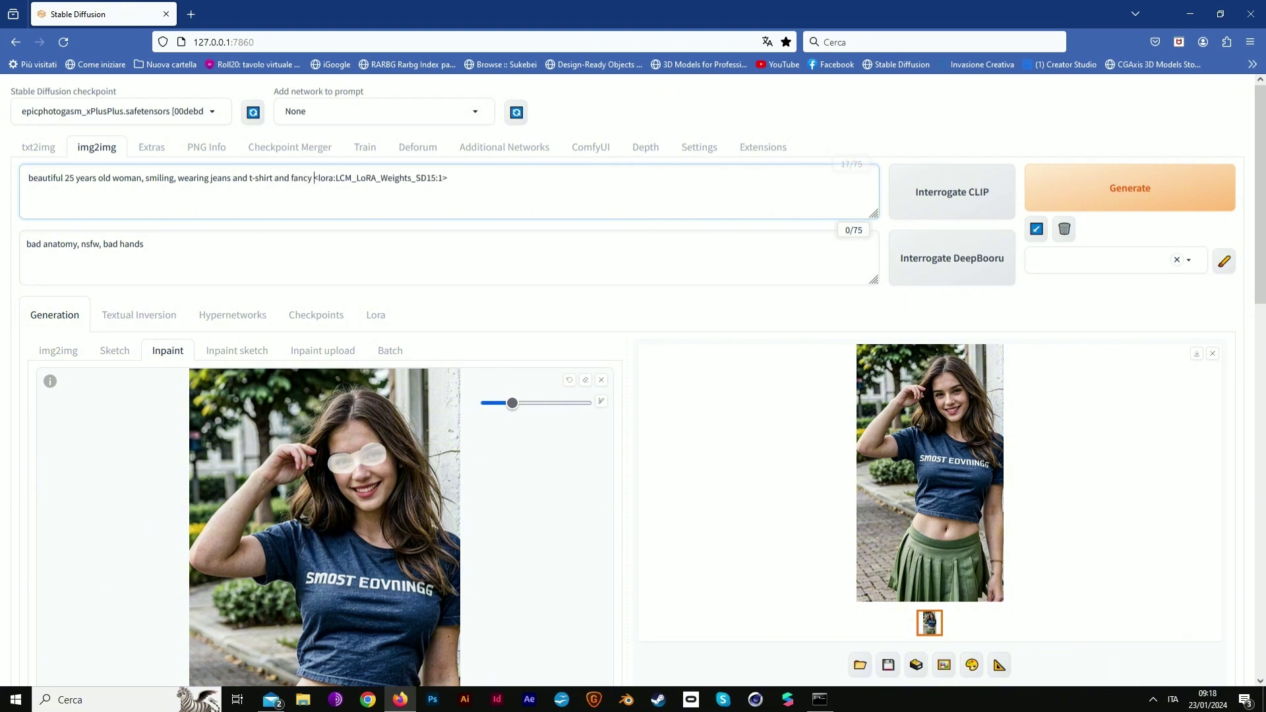
text(sun glass)
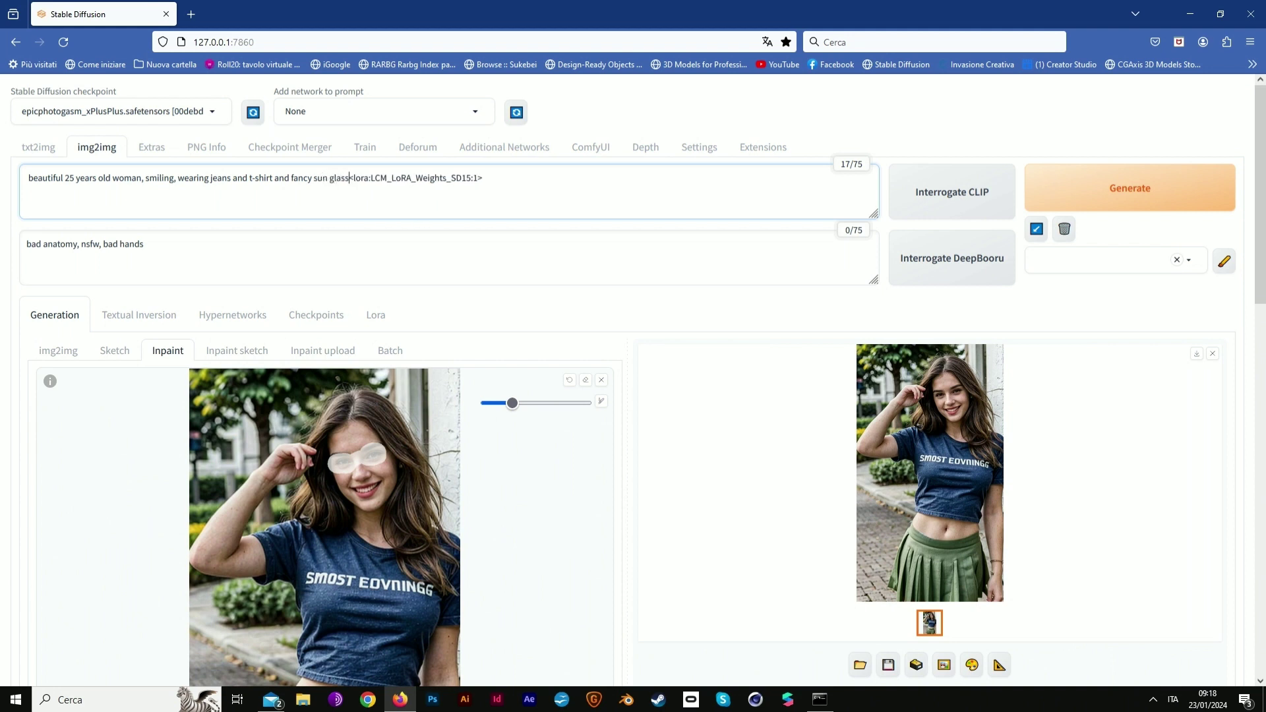
text(es)
click(1097, 198)
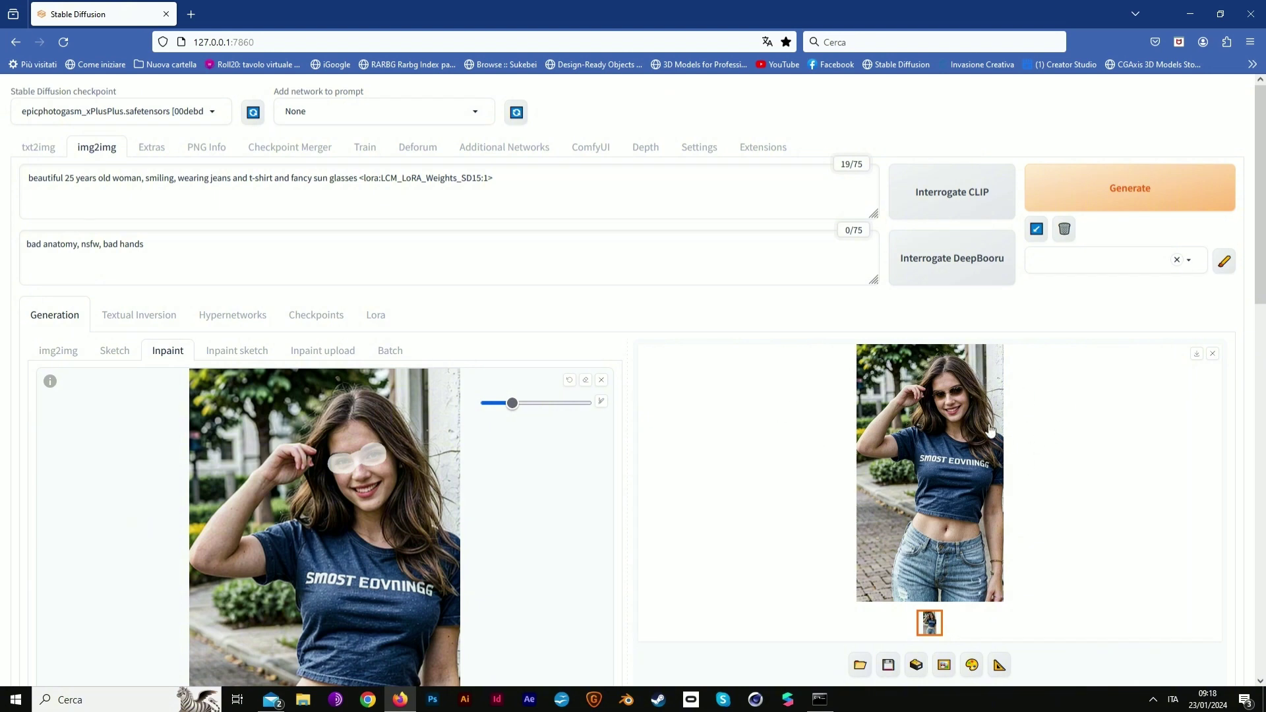
Remove the eye mask from the inpaint canvas, leaving the source photo unmasked.
scroll(588, 390, down, 4)
scroll(581, 394, down, 5)
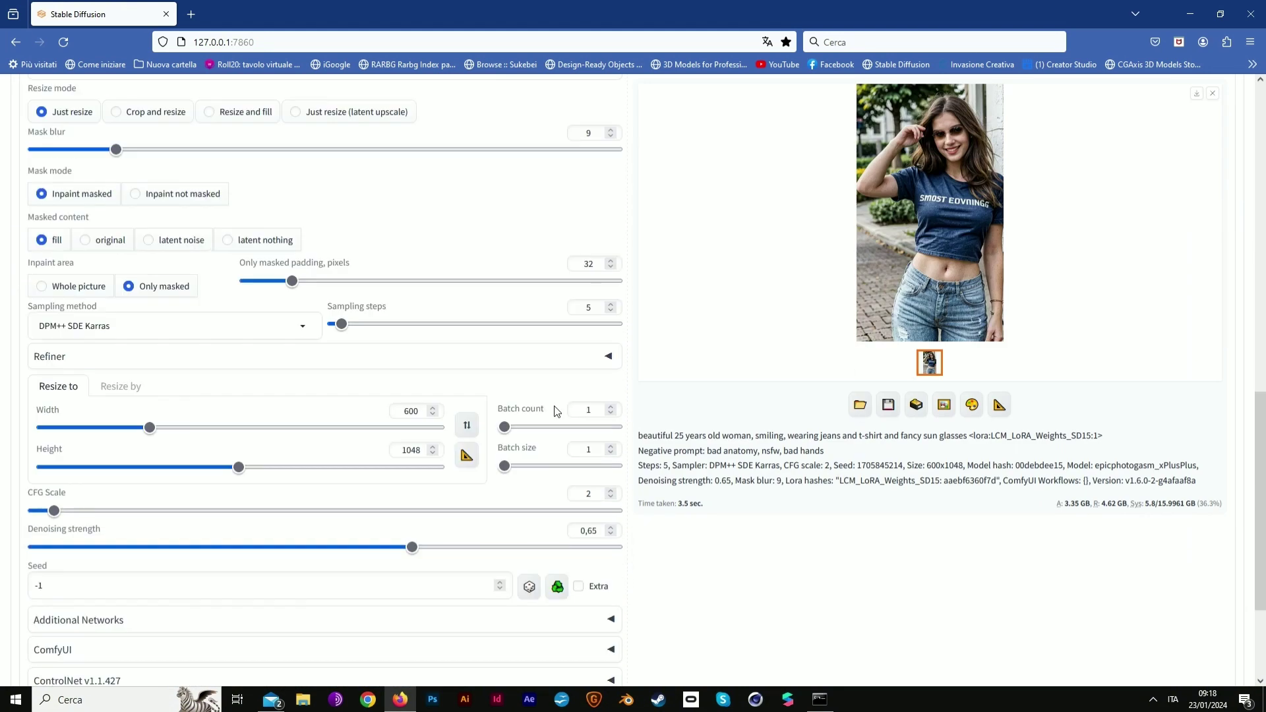
scroll(557, 411, up, 9)
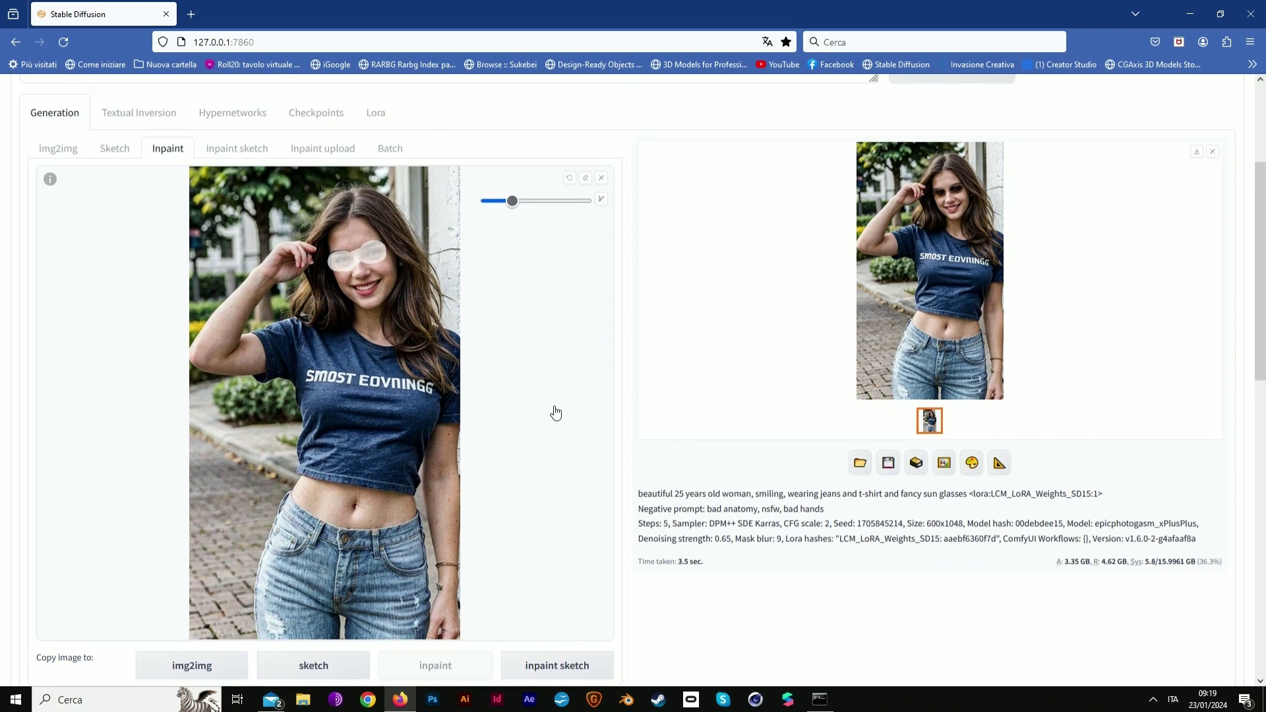
click(586, 178)
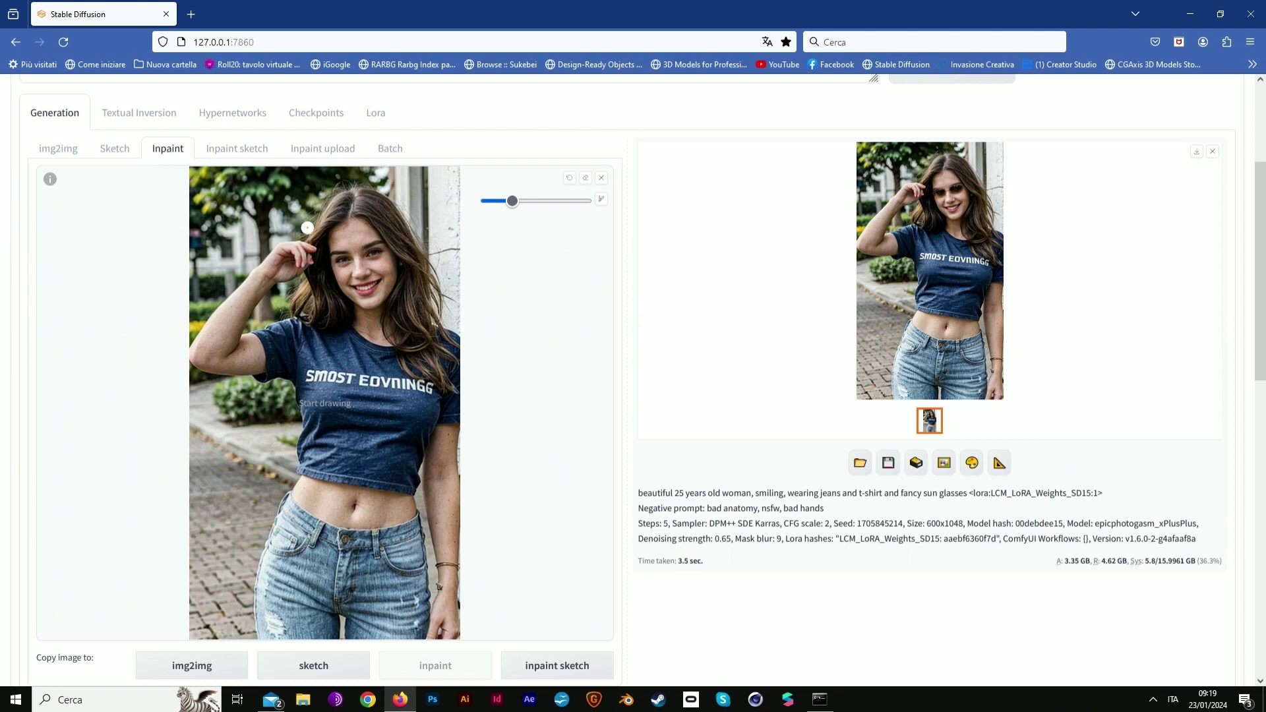
scroll(330, 221, up, 3)
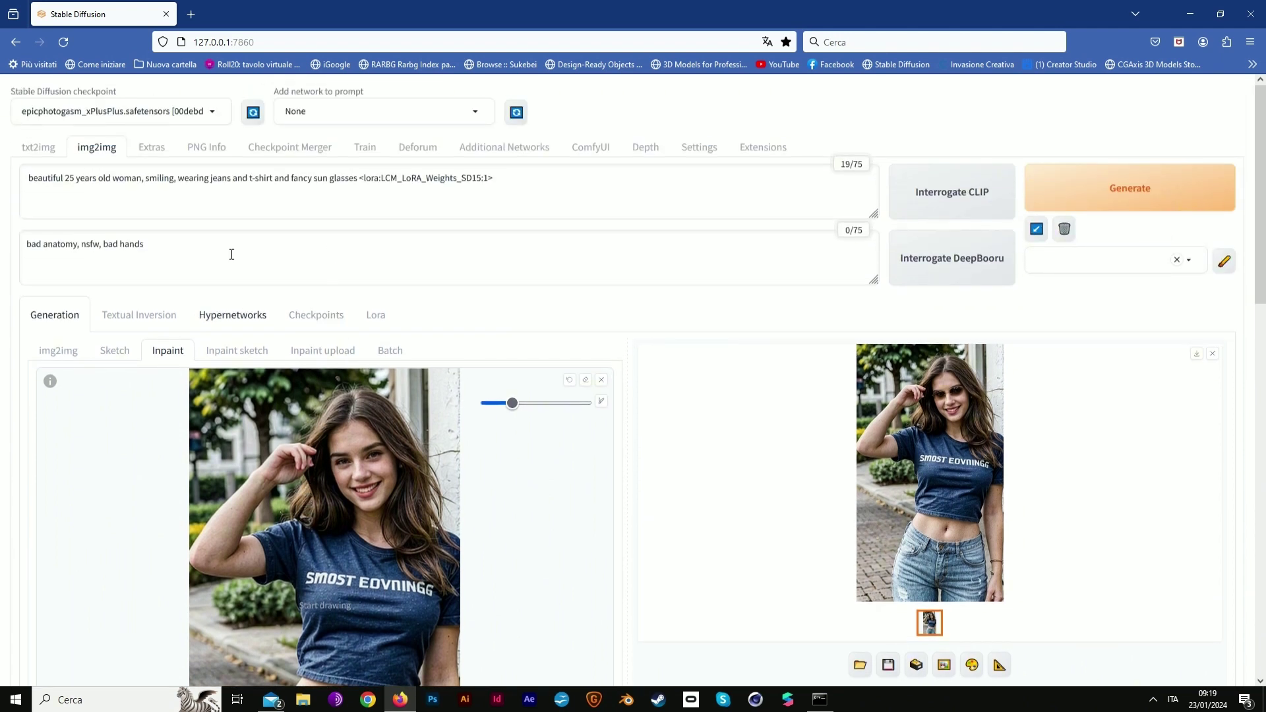
Mask the hair with a larger brush and swap 'and fancy sun glasses' for ', electric blue hair'.
drag(512, 403, 527, 404)
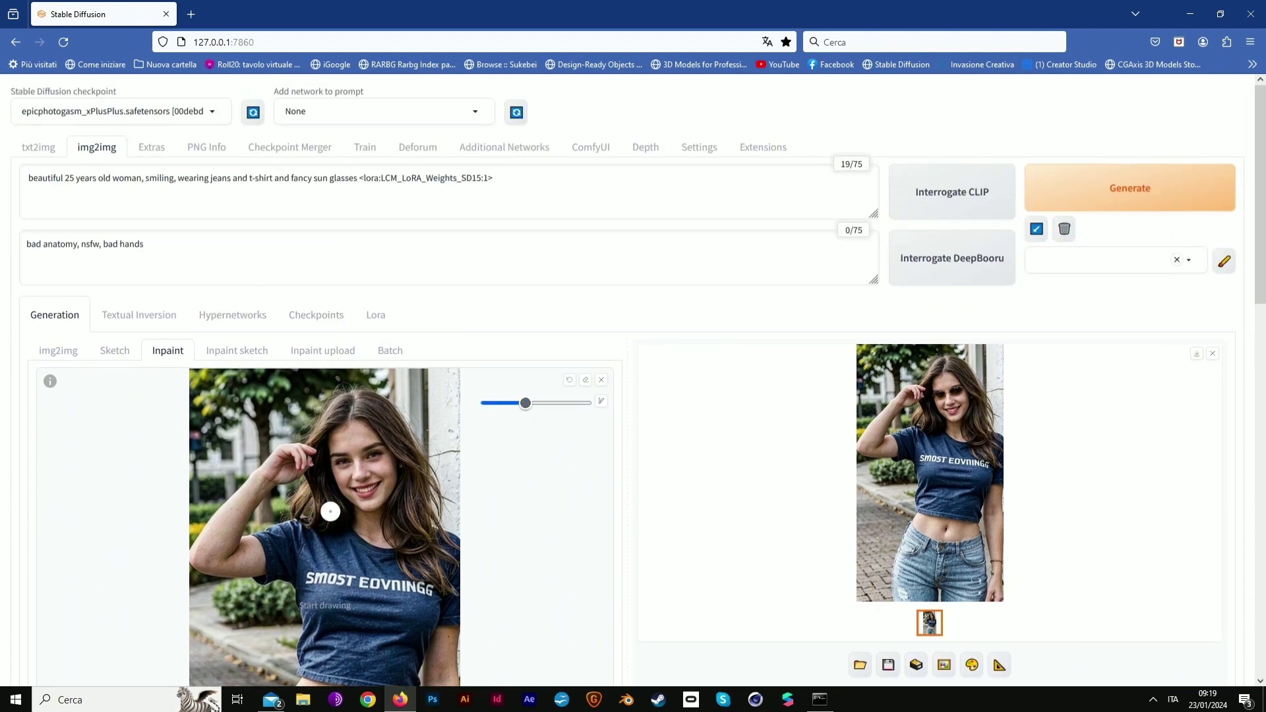
mouse_move(320, 518)
mouse_down()
mouse_move(316, 475)
mouse_move(329, 491)
mouse_move(322, 459)
mouse_move(339, 409)
mouse_move(306, 438)
mouse_move(332, 410)
mouse_move(366, 417)
mouse_move(367, 404)
mouse_move(406, 482)
mouse_move(387, 527)
mouse_move(409, 565)
mouse_move(450, 587)
mouse_move(409, 537)
mouse_move(428, 565)
mouse_move(451, 556)
mouse_move(418, 512)
mouse_move(424, 501)
mouse_move(435, 518)
mouse_move(433, 488)
mouse_move(371, 399)
mouse_move(324, 426)
mouse_move(303, 505)
mouse_move(312, 520)
mouse_move(312, 484)
mouse_move(295, 516)
mouse_move(339, 501)
mouse_up()
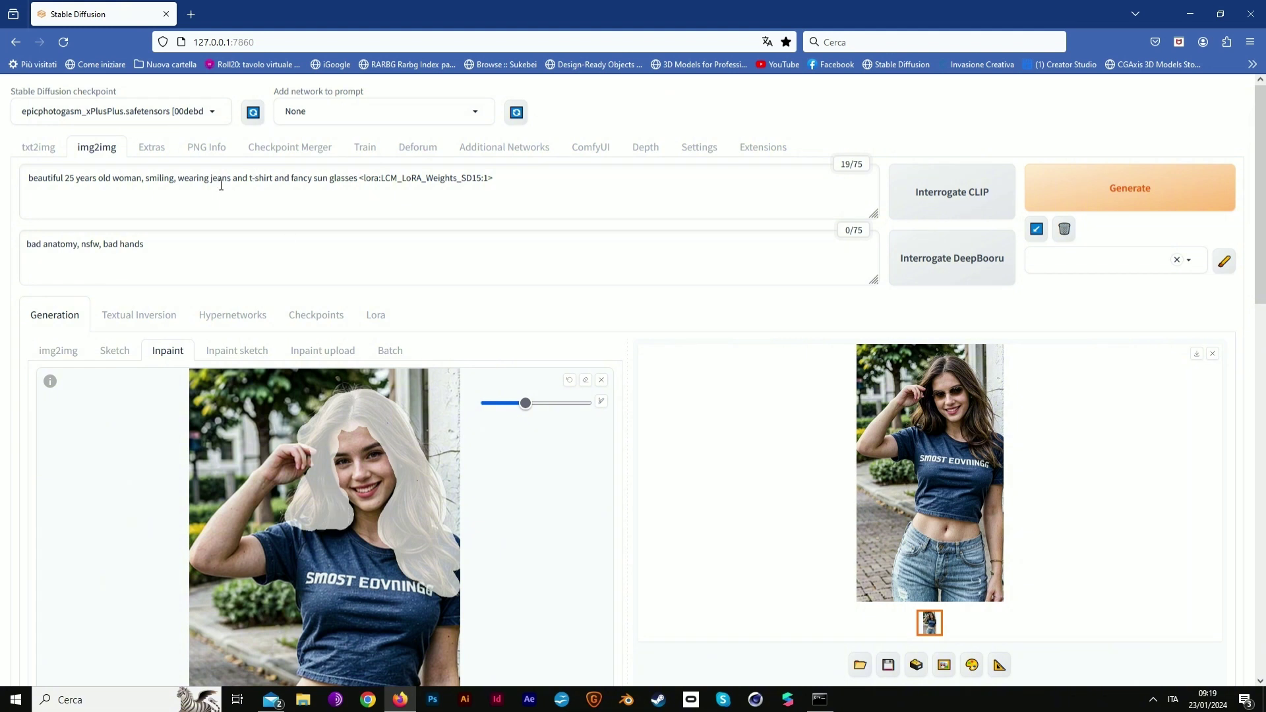
drag(275, 178, 360, 177)
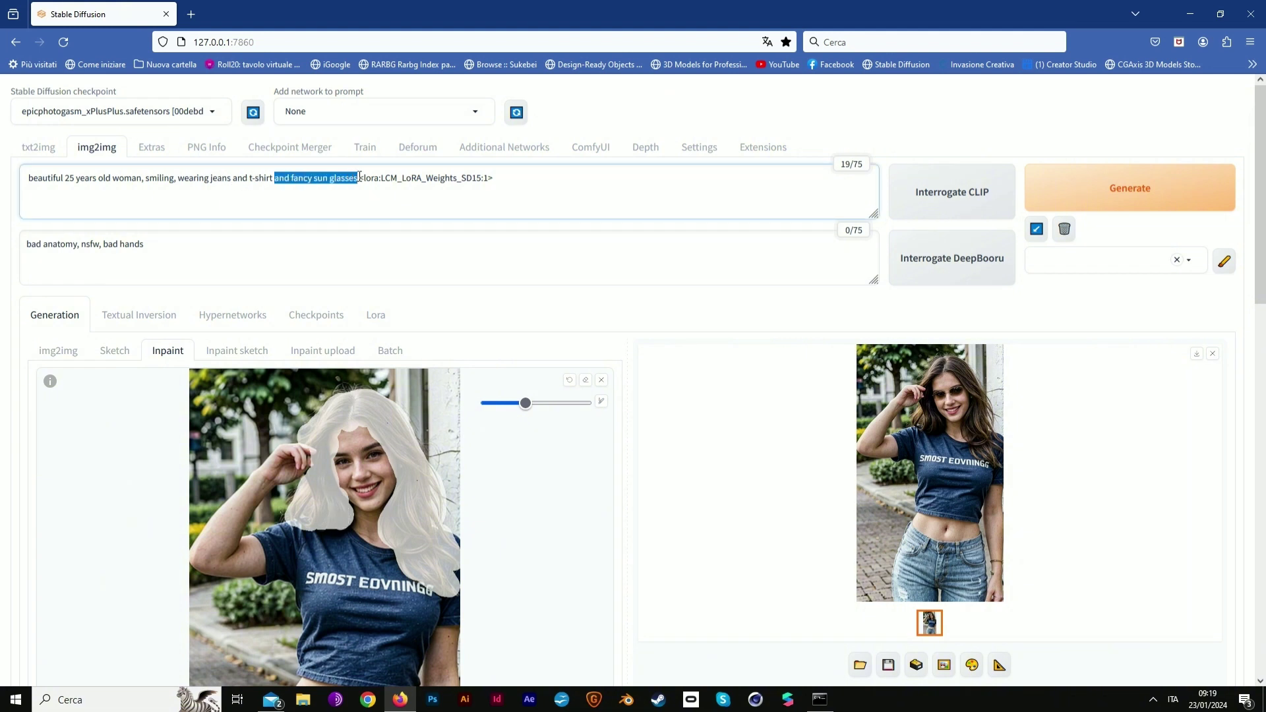
key(BackSpace)
key(BackSpace)
text(, )
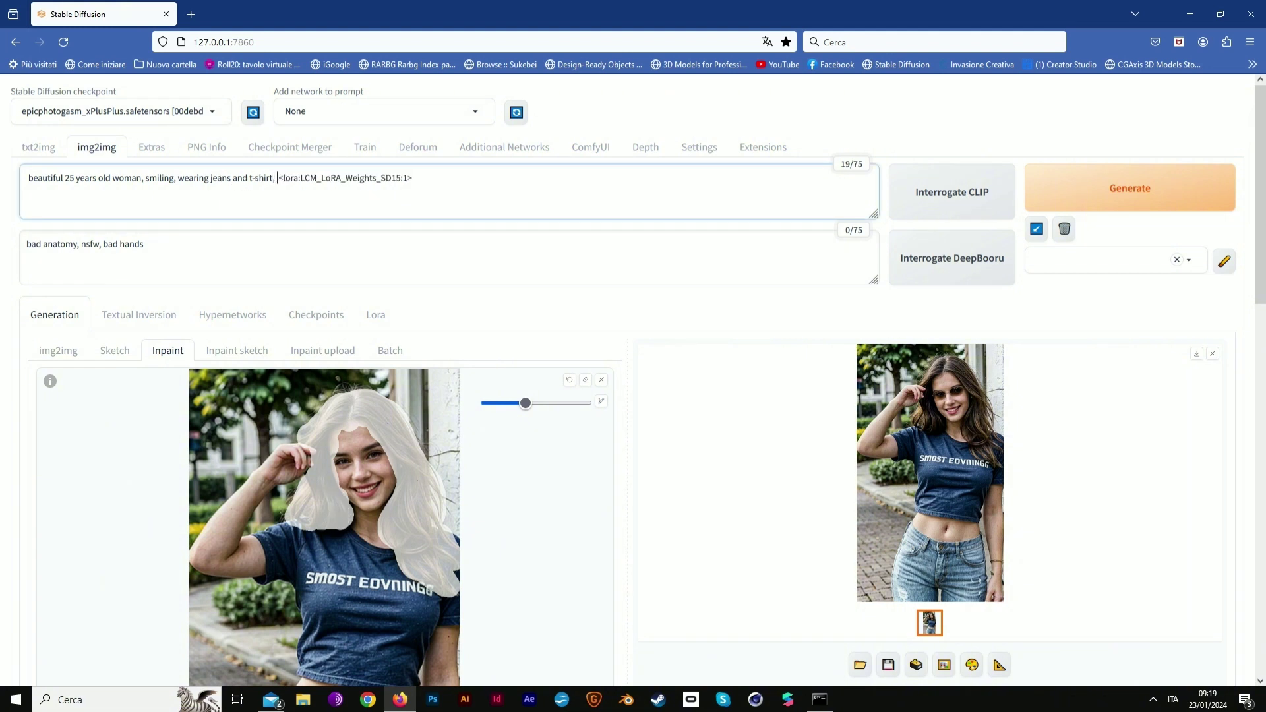
text(electit)
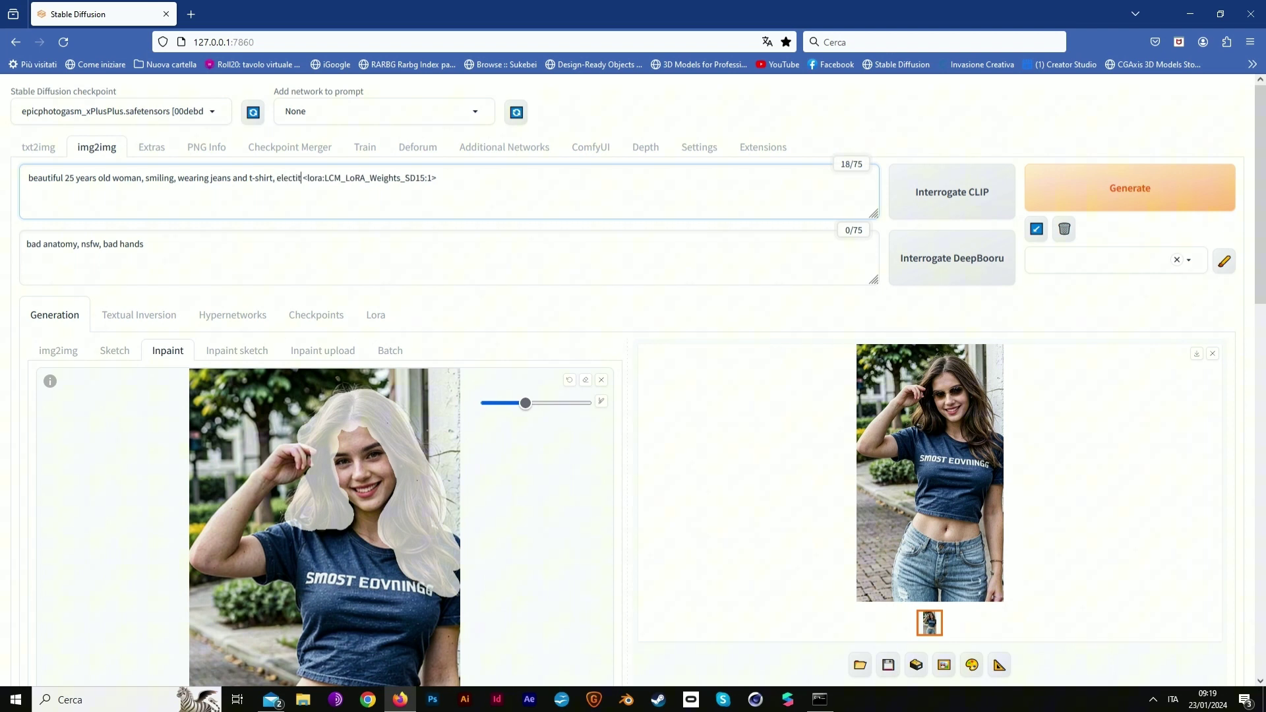
key(BackSpace)
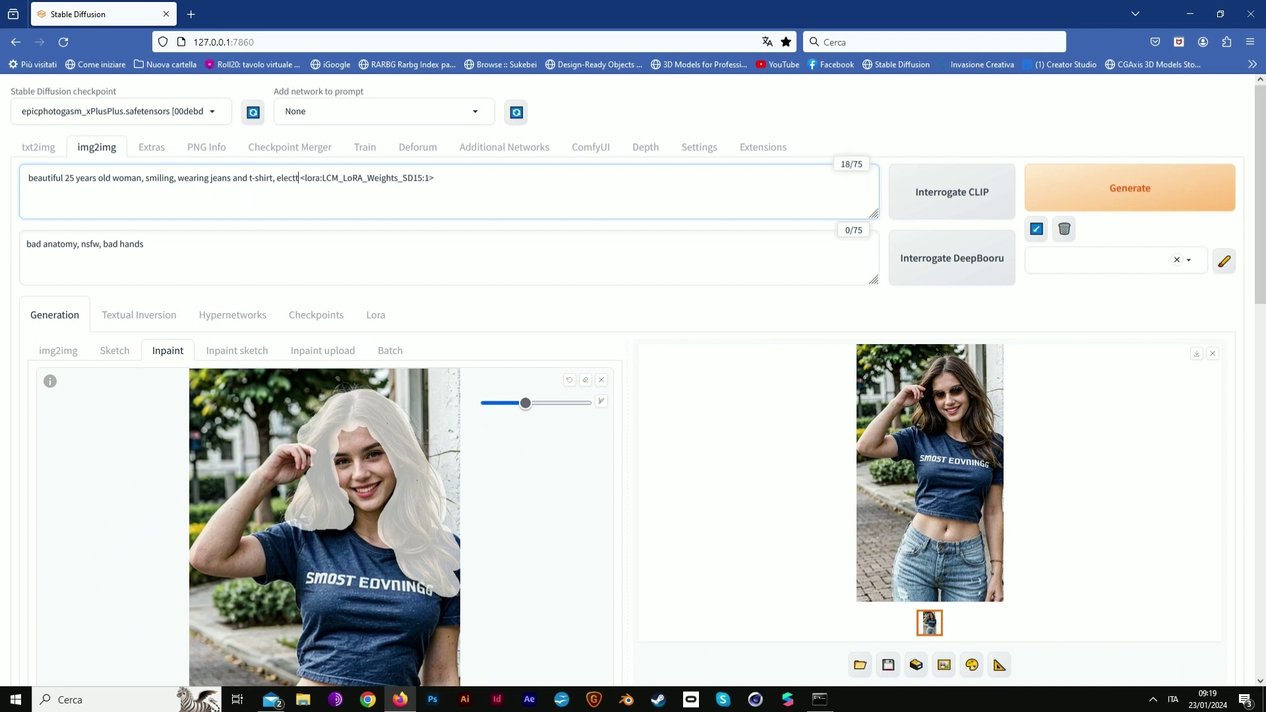
text(ric blue)
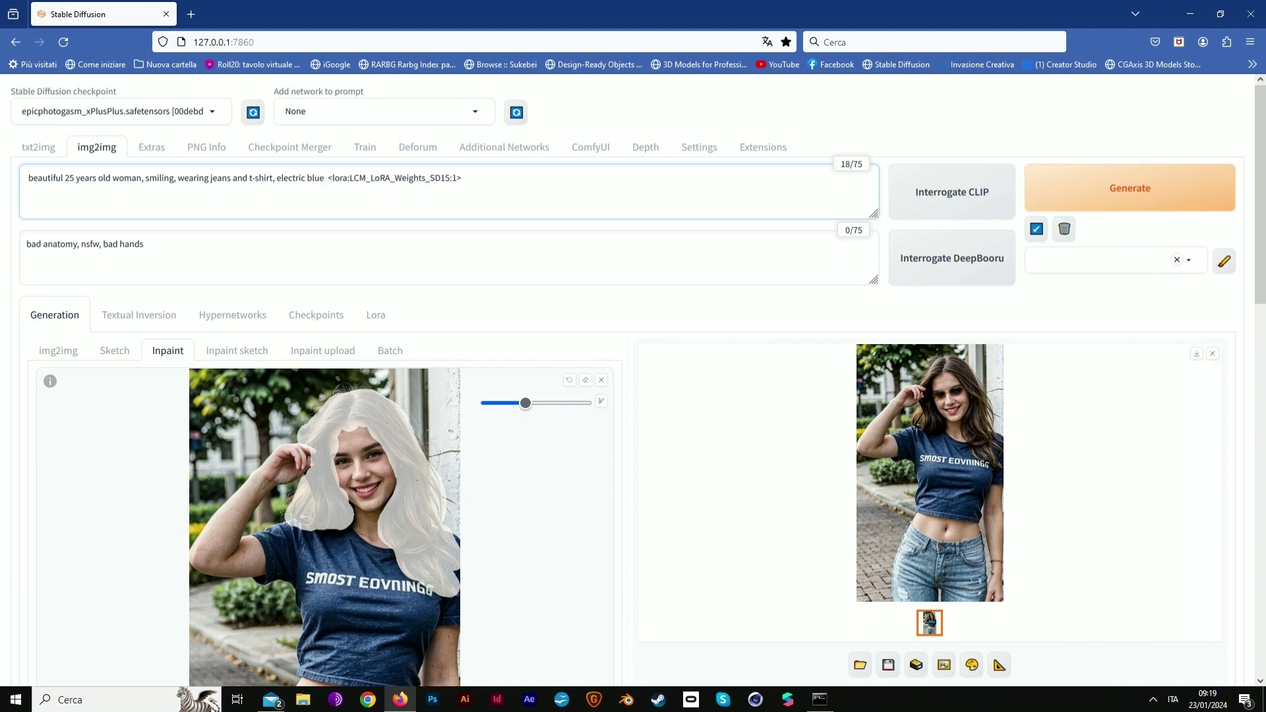
text( hair)
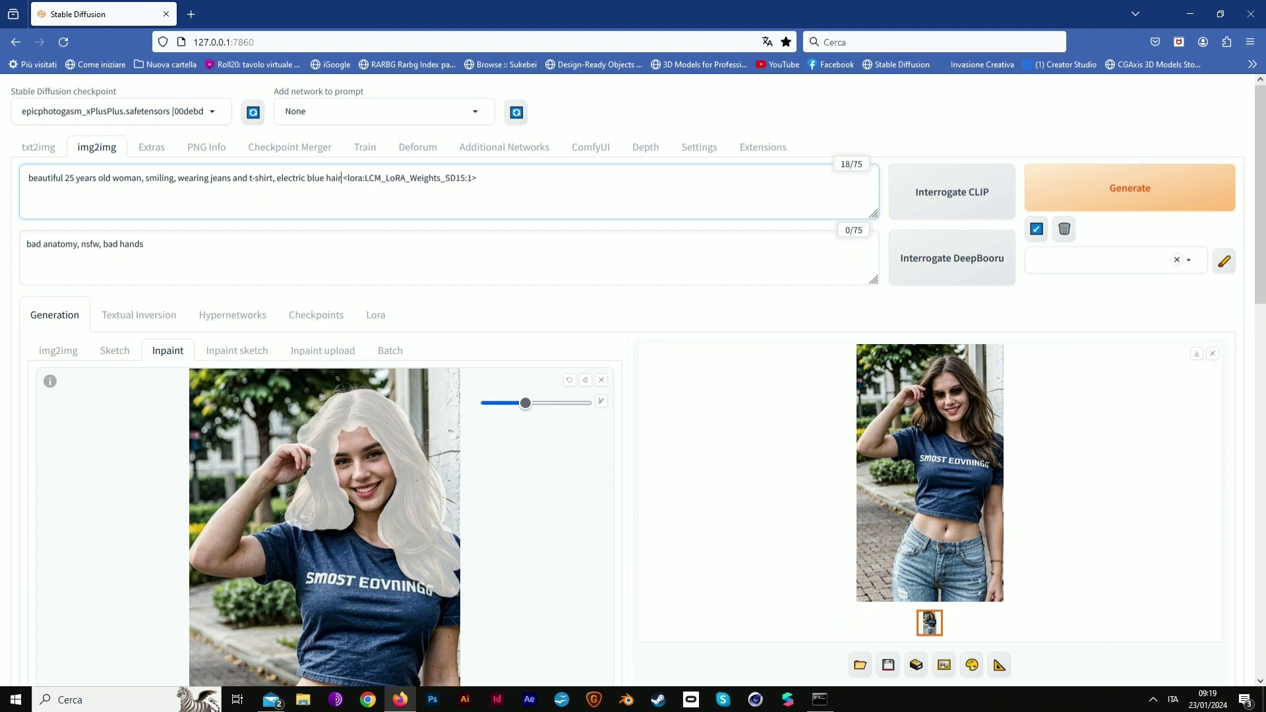
Generate the electric blue hair version, then add 'with pony tail' and regenerate.
click(1131, 197)
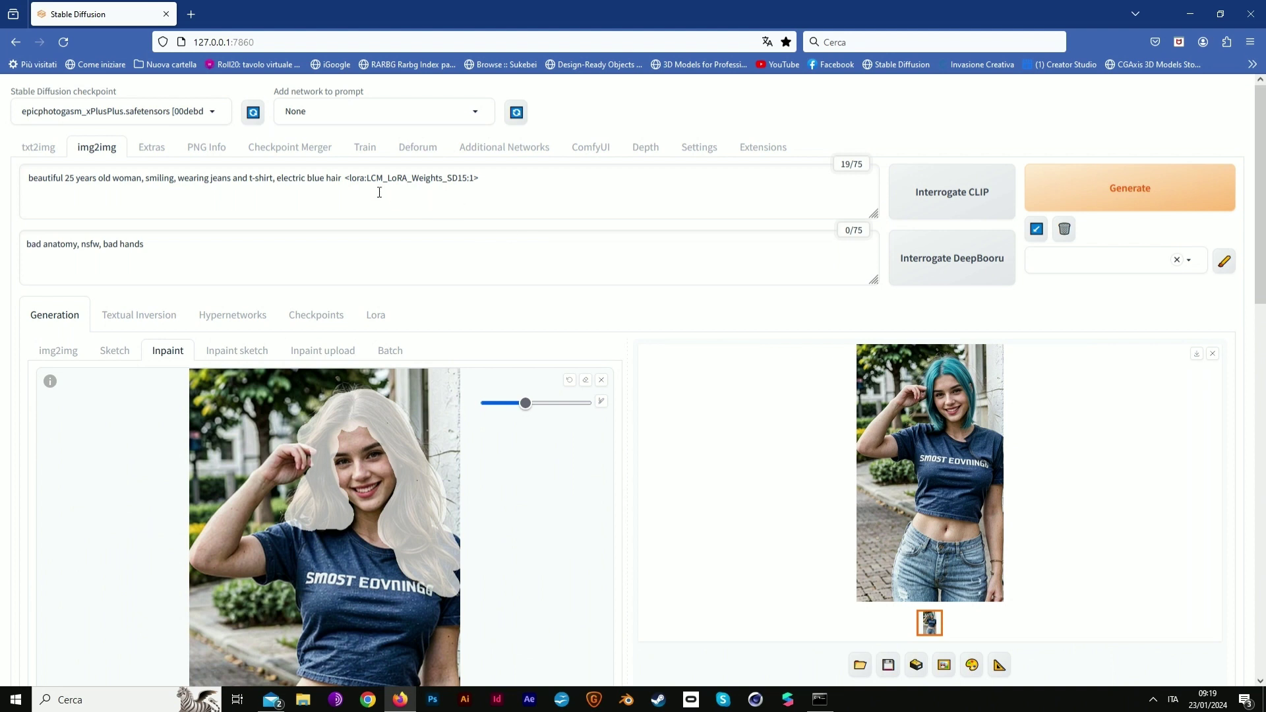
click(341, 178)
text(wi)
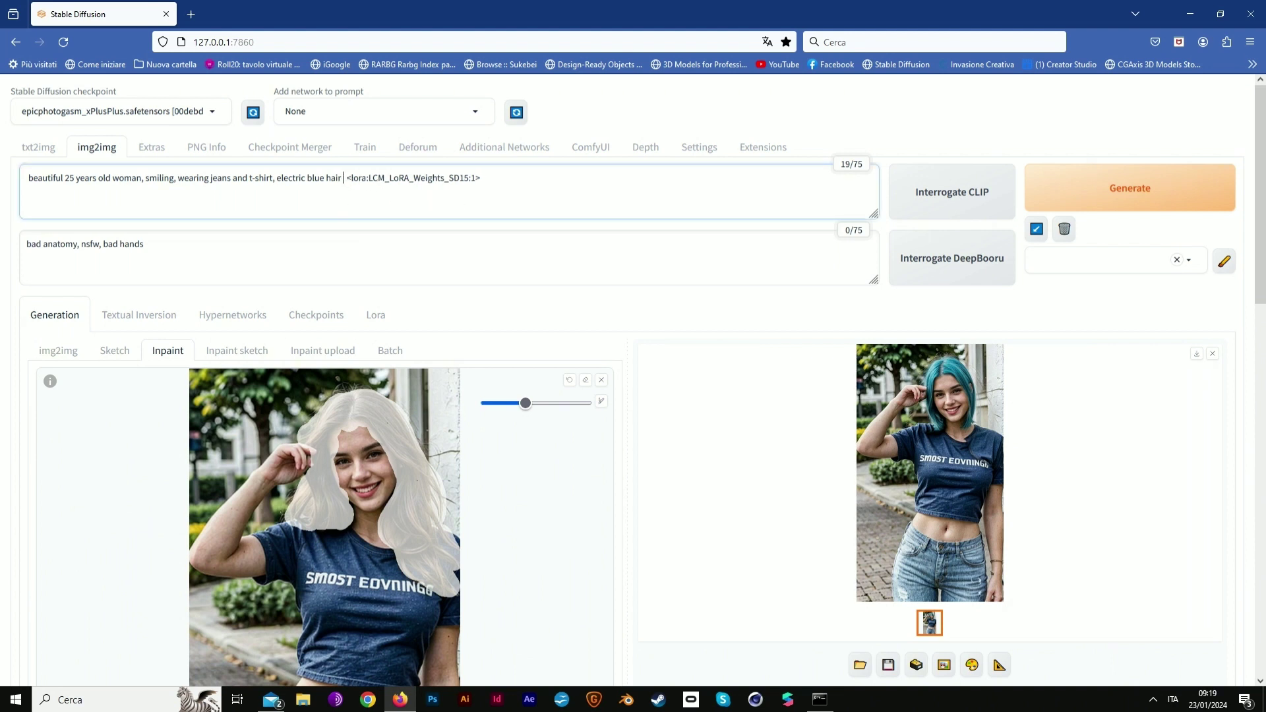
text(th pony )
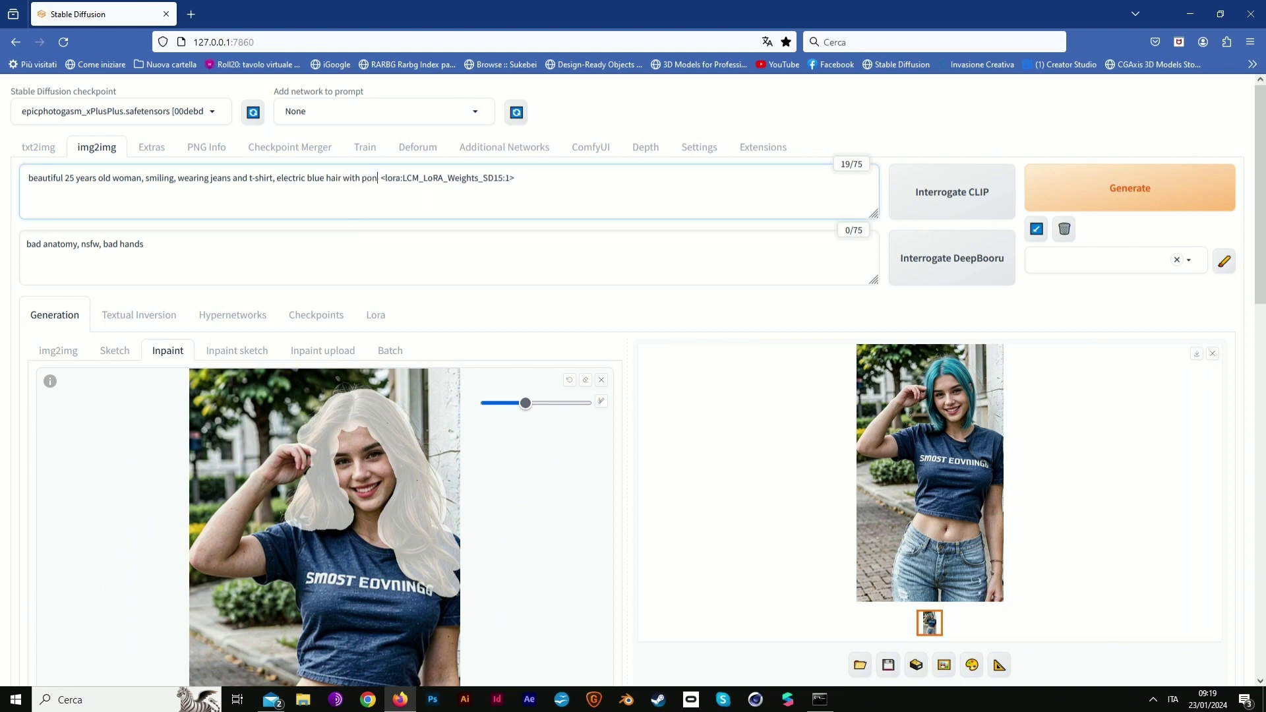
text(tail)
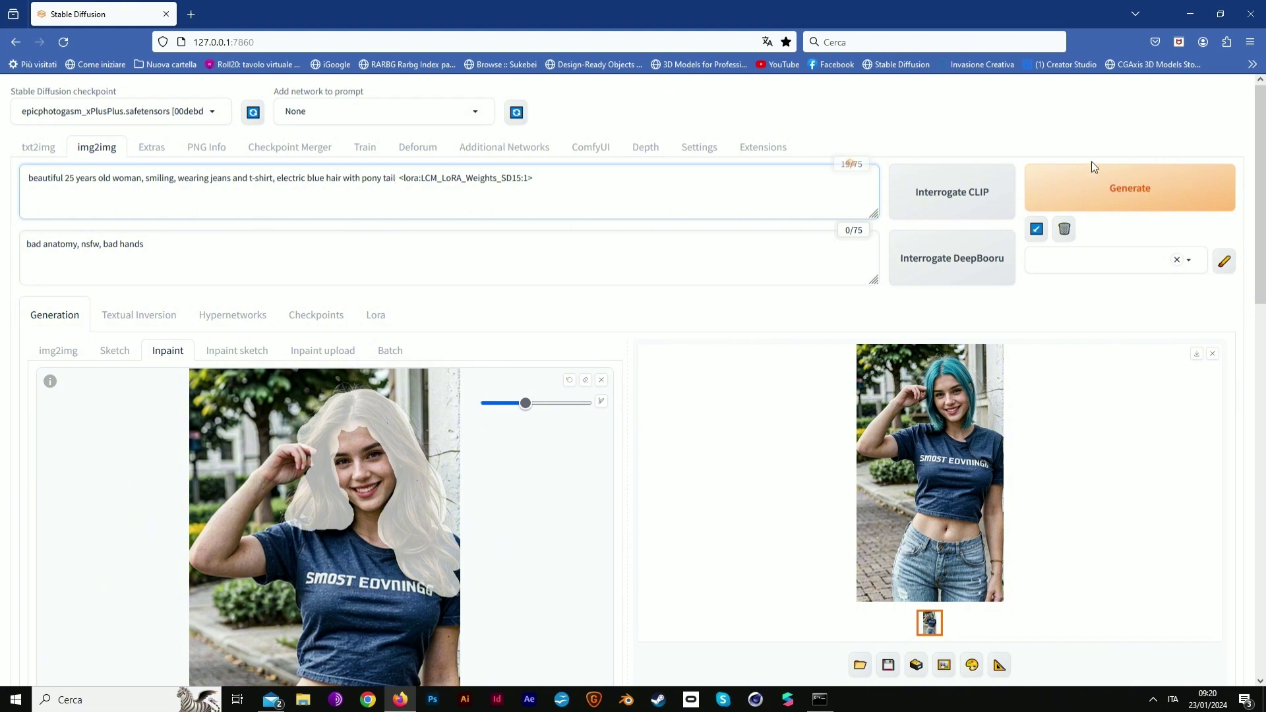
click(1114, 189)
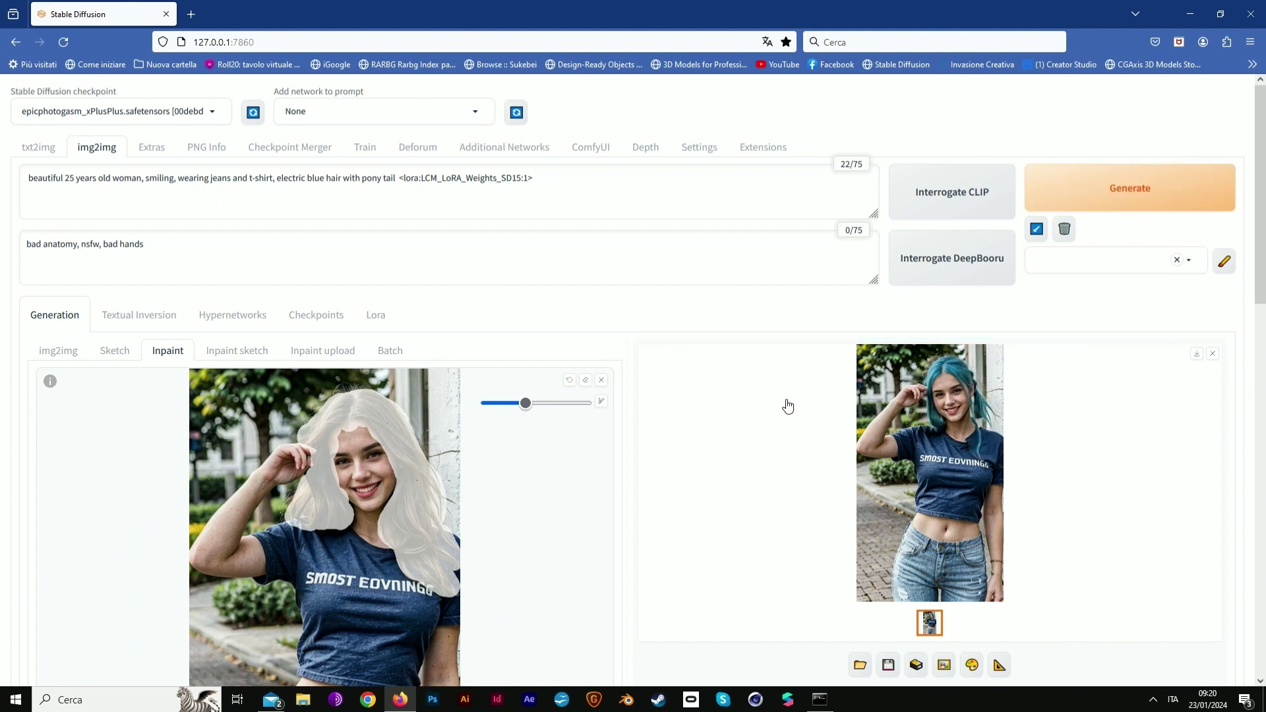
Change 'blue' to 'rainbow' in the hair prompt and generate the new image.
double_click(290, 179)
double_click(316, 179)
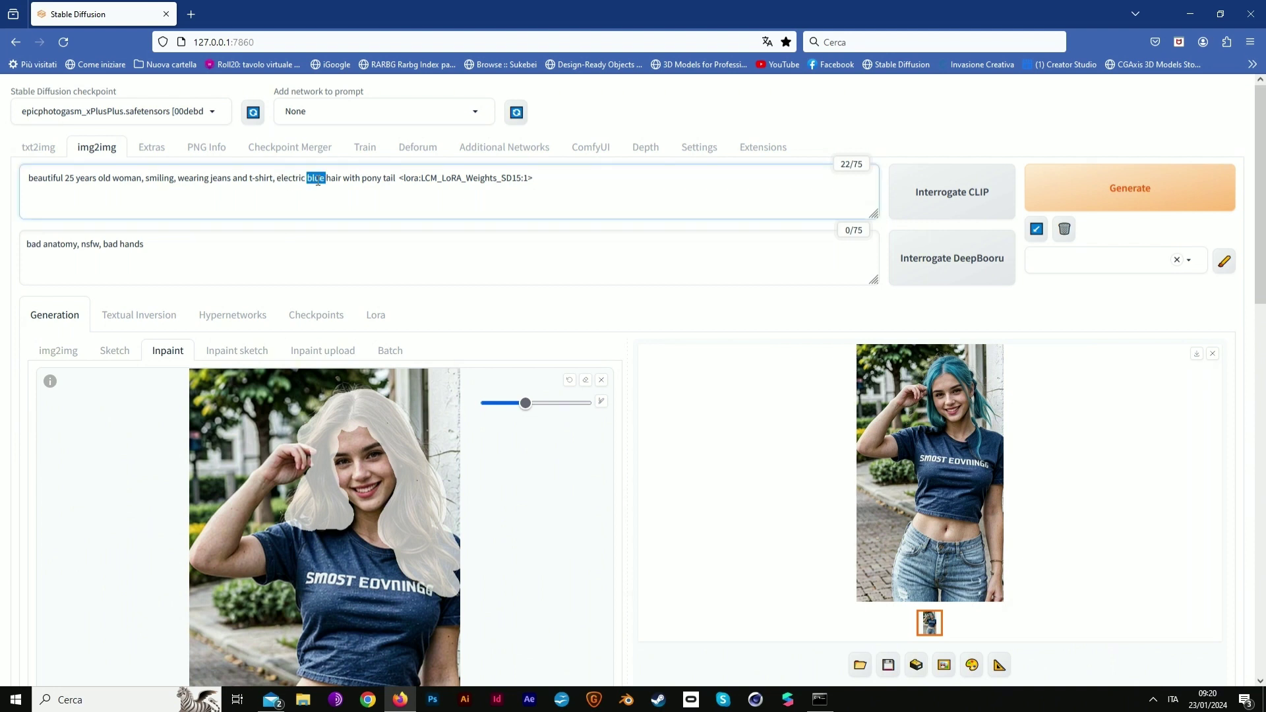
text(yellow)
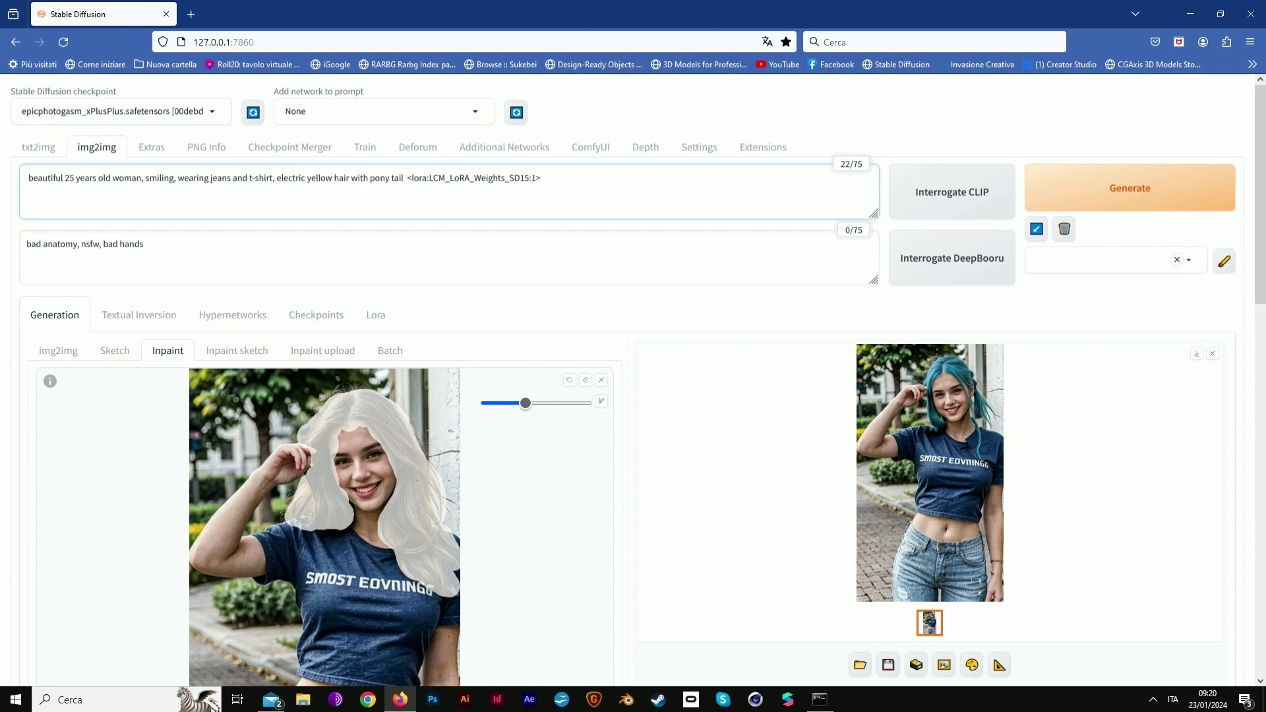
key(BackSpace)
key(BackSpace)
key(BackSpace)
key(BackSpace)
key(BackSpace)
key(BackSpace)
key(BackSpace)
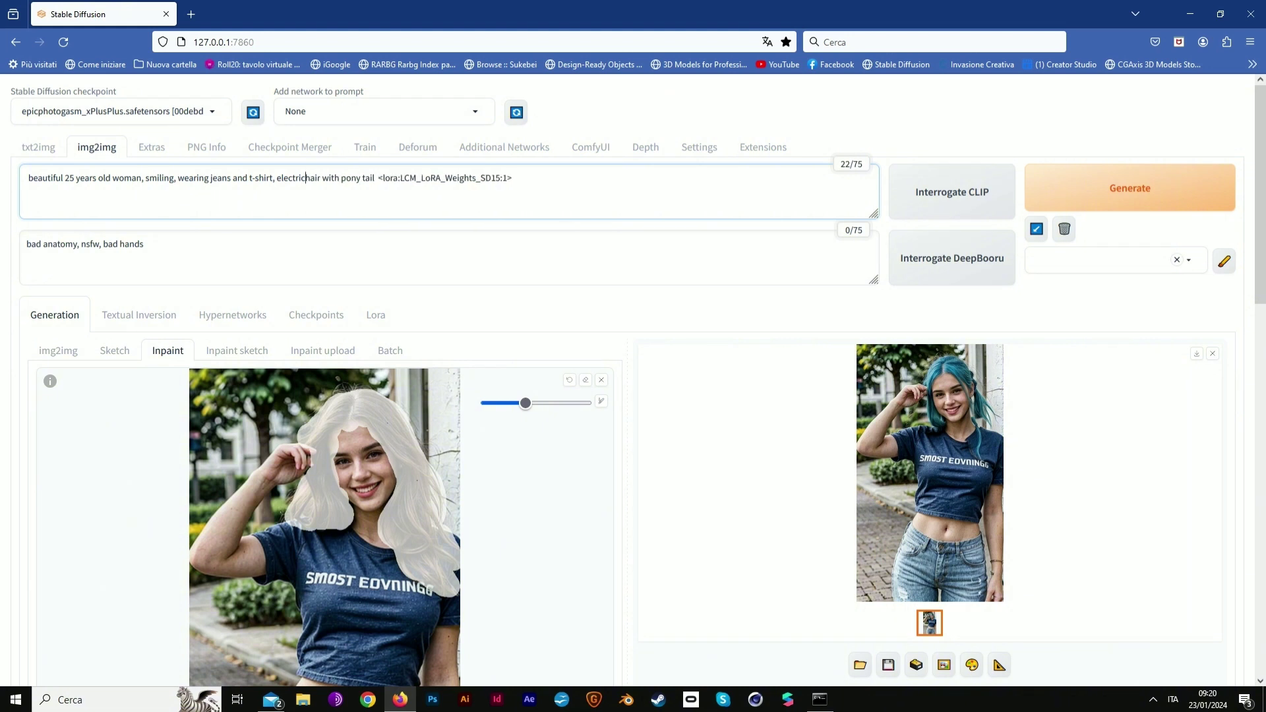
text(rainbow)
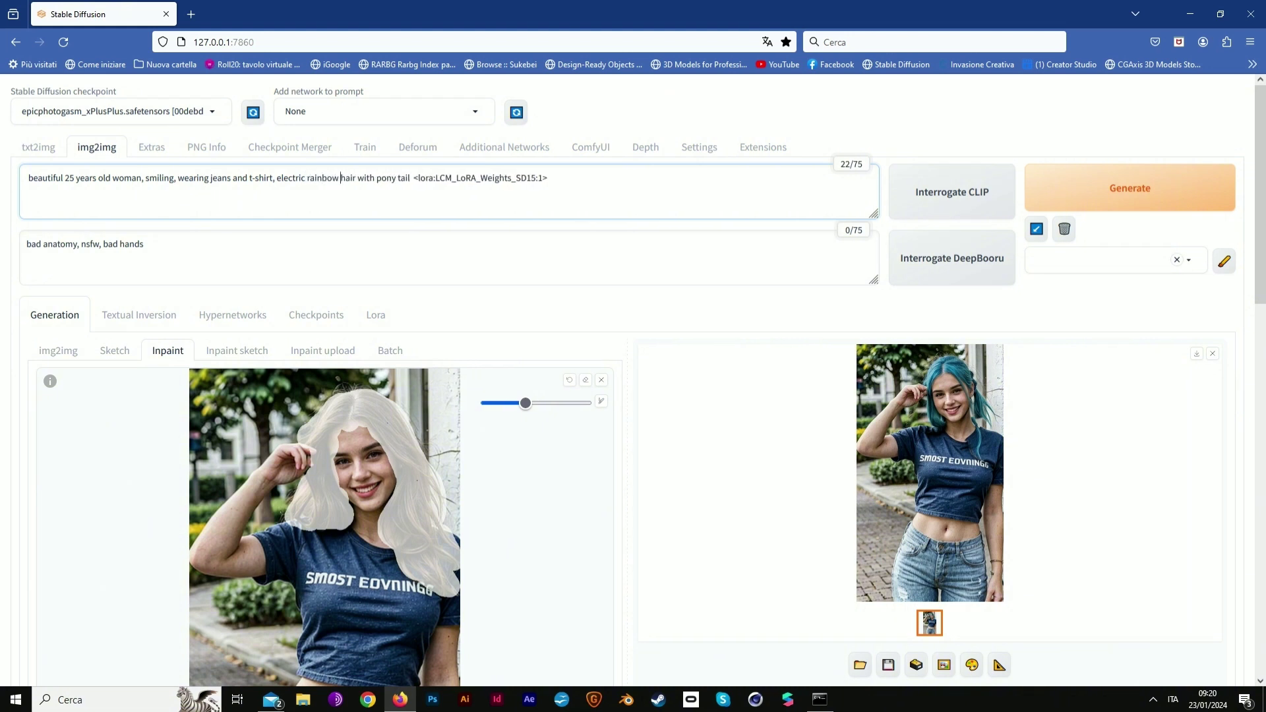
click(1100, 191)
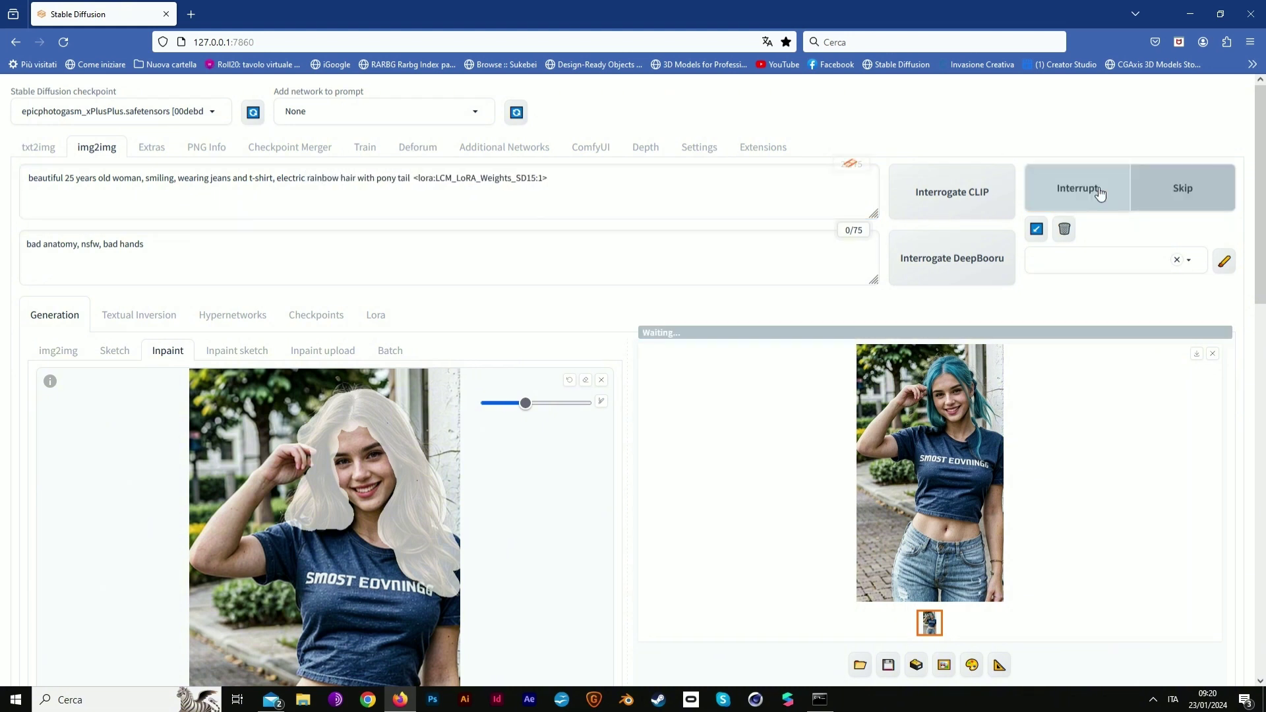